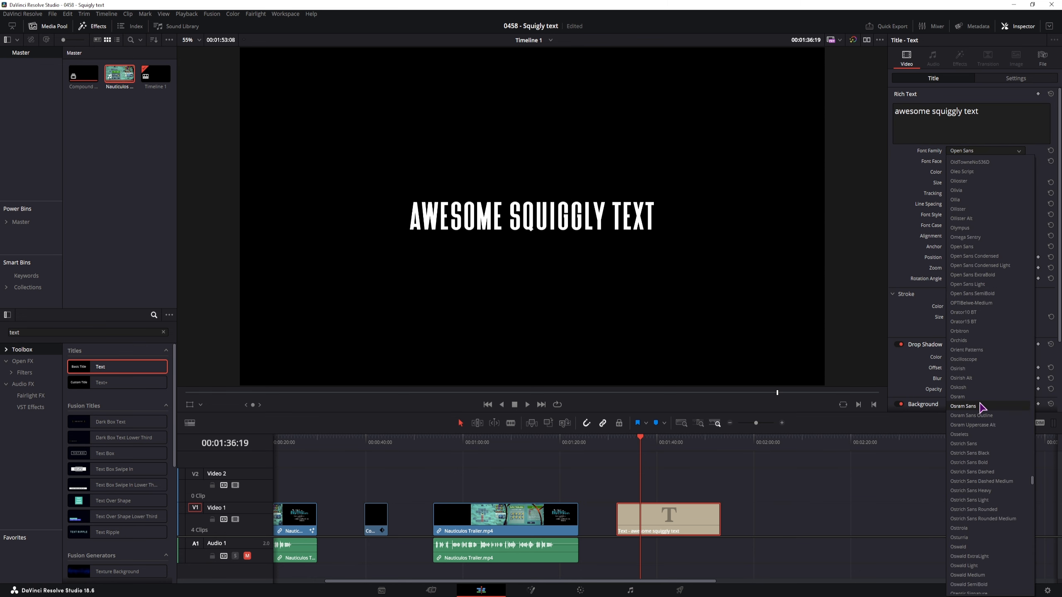
Change the title's font to Olympus and give it a white, outside-only stroke of size 5.
left_click(980, 405)
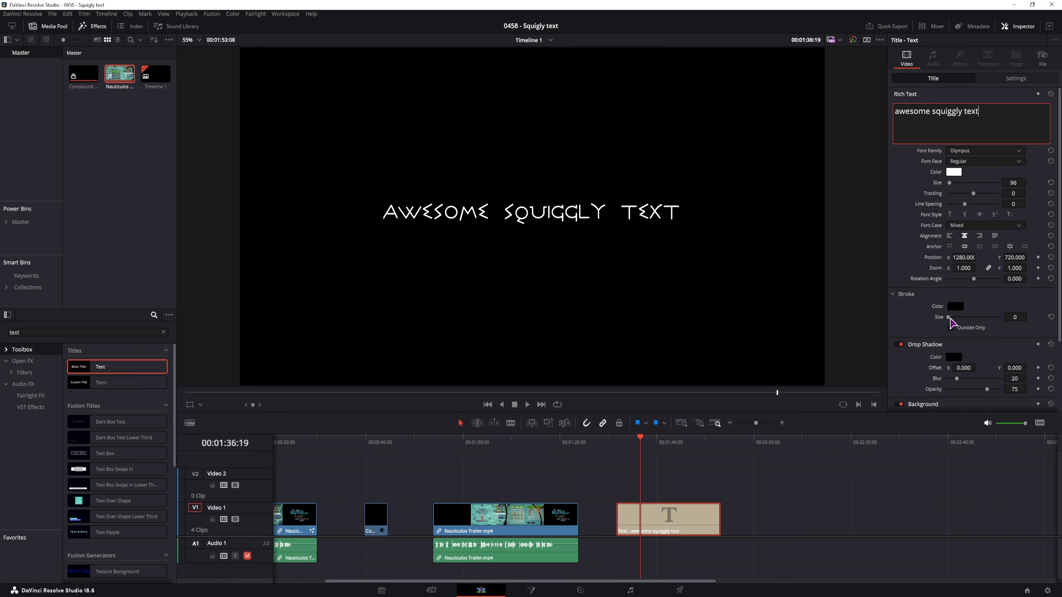
left_click_drag(949, 318, 957, 316)
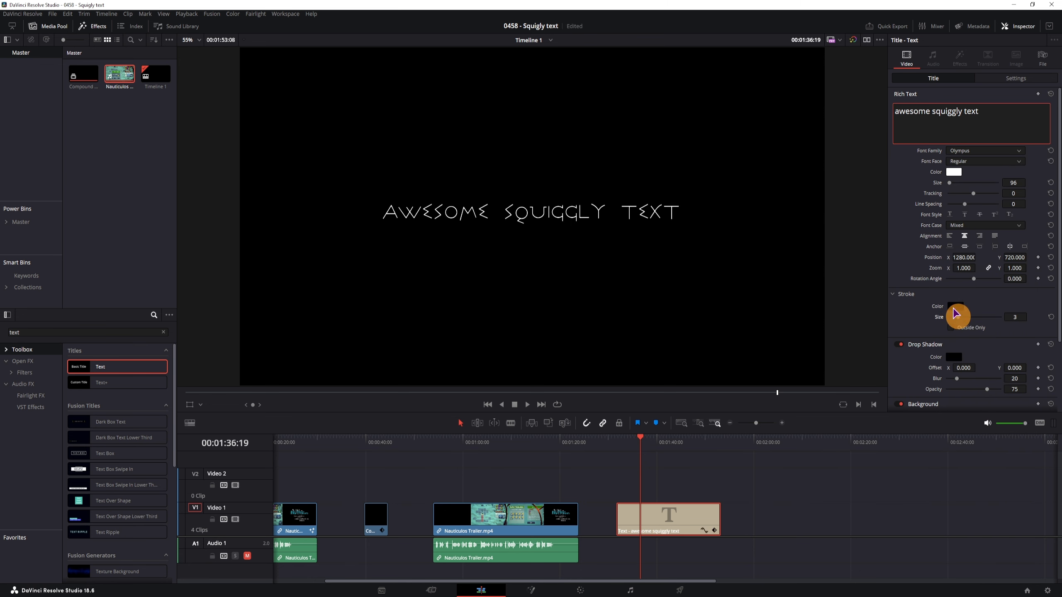
left_click(955, 307)
left_click(618, 226)
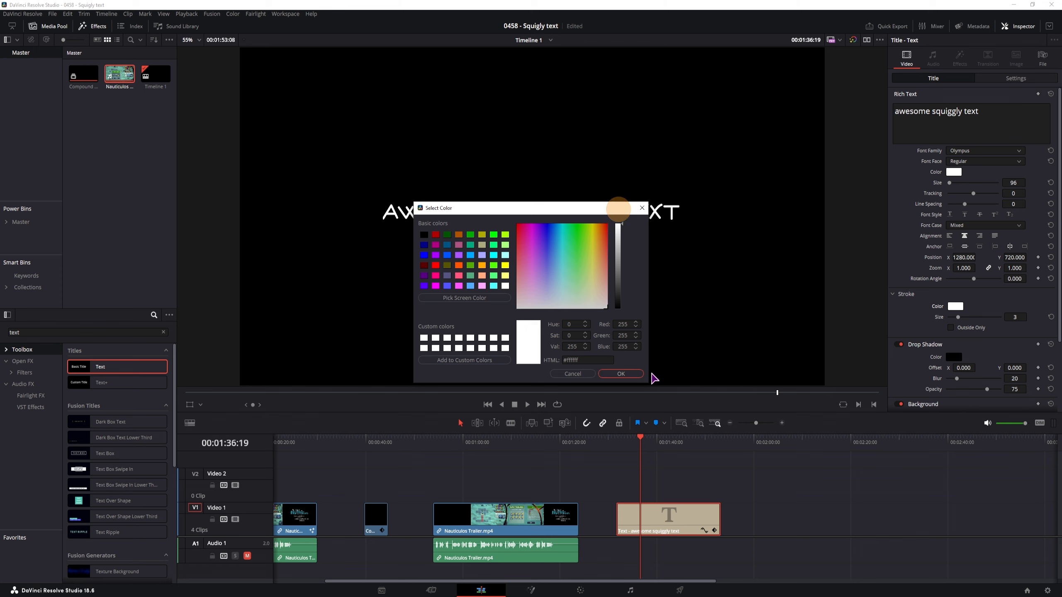
left_click(636, 373)
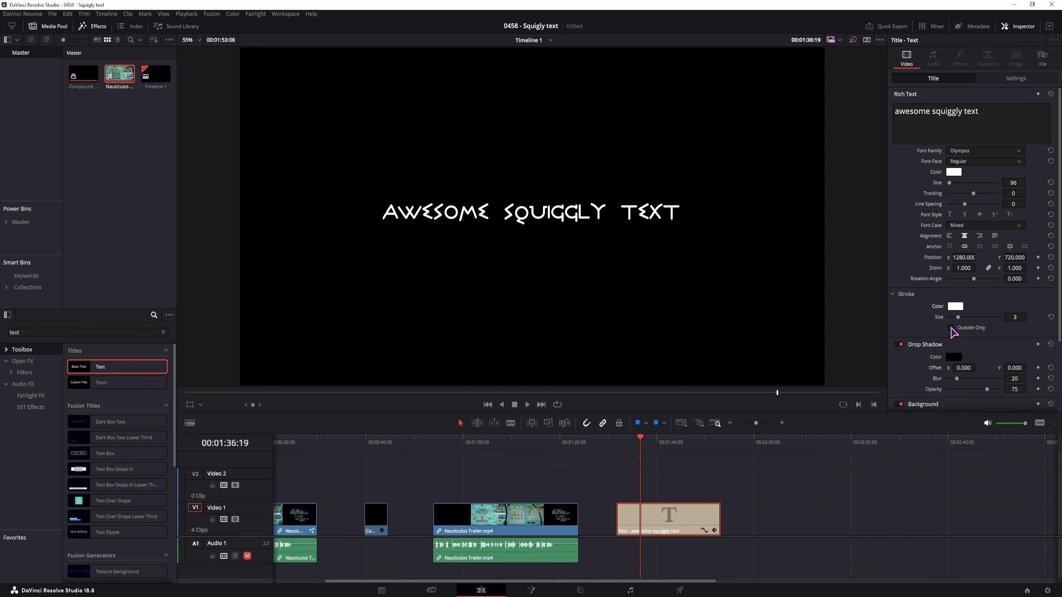
left_click(951, 328)
mouse_move(959, 317)
left_mouse_down()
mouse_move(969, 320)
mouse_move(965, 290)
left_mouse_up()
Place the title on Video 2 above the end of the last Nauticulos Trailer clip and set its drop shadow X offset to 3.
scroll(940, 278, "down", 3)
double_click(933, 293)
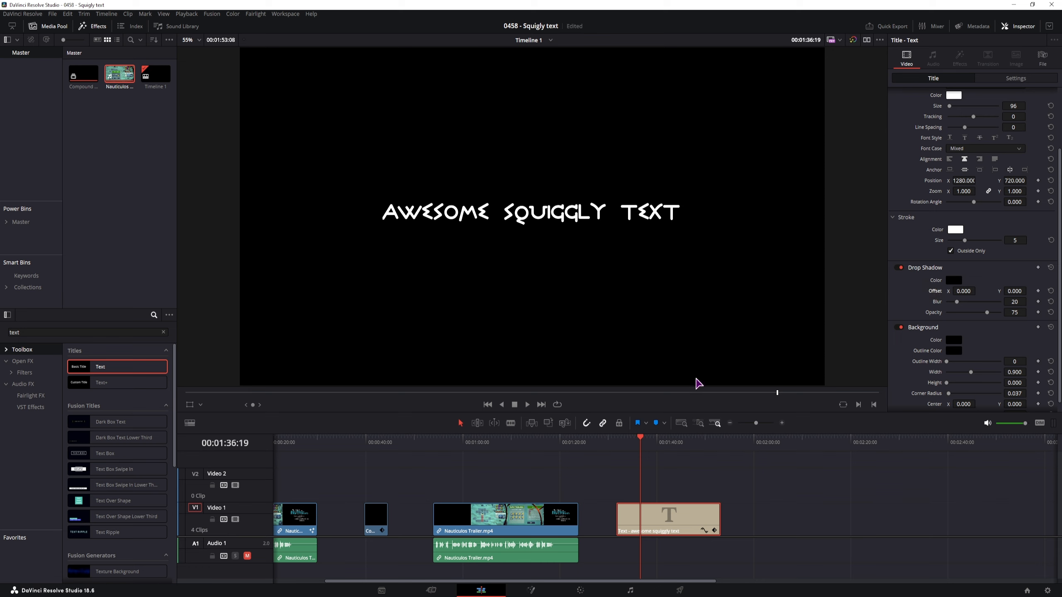
left_click_drag(671, 528, 528, 494)
left_click(516, 443)
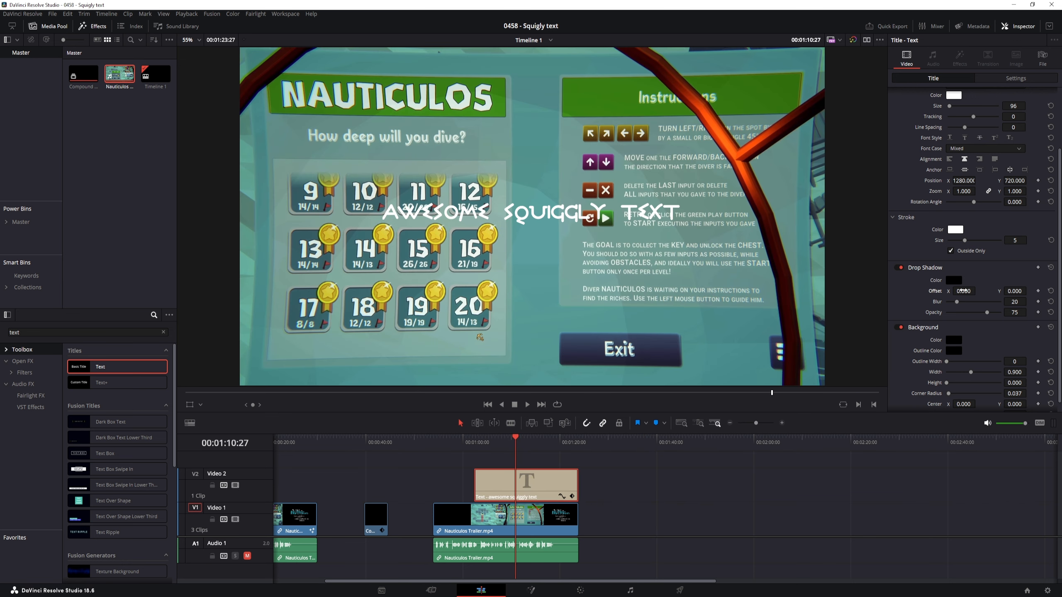
left_click_drag(963, 291, 970, 291)
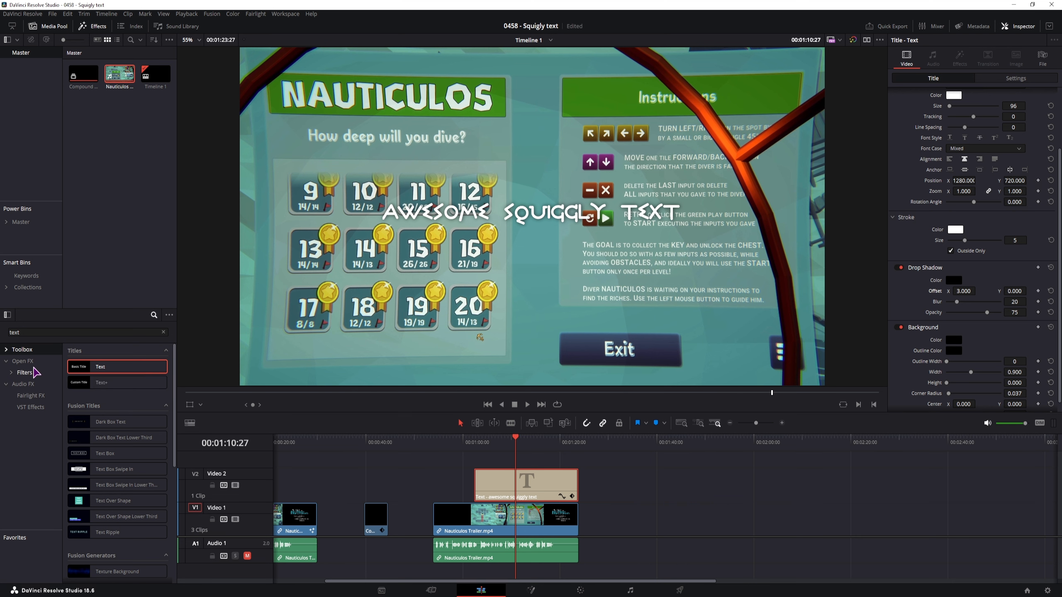
Search the effects library for "noise" and pick out the Noise Distortion effect.
double_click(47, 332)
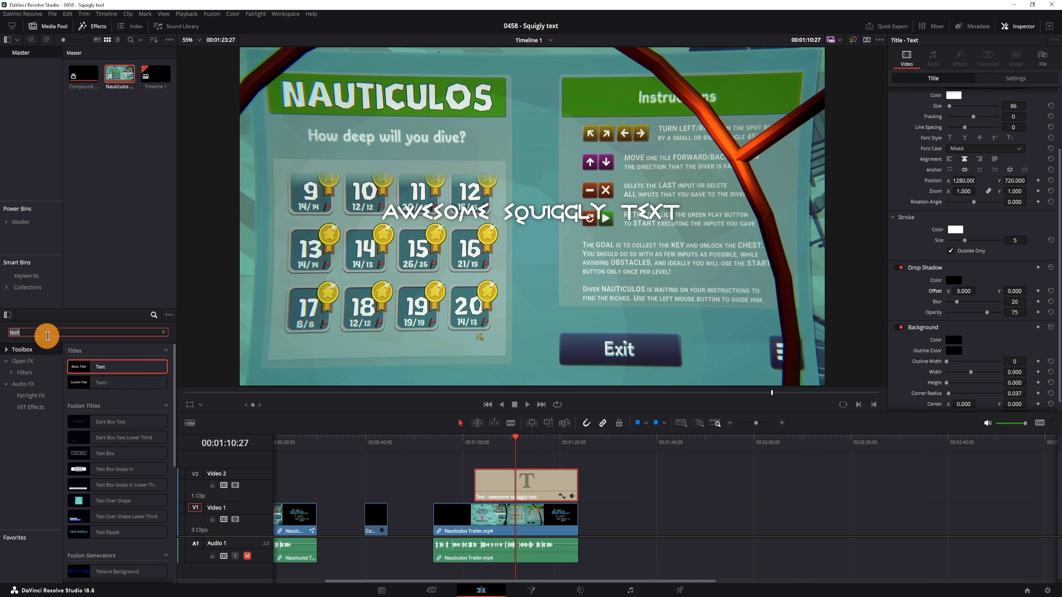
type("noise")
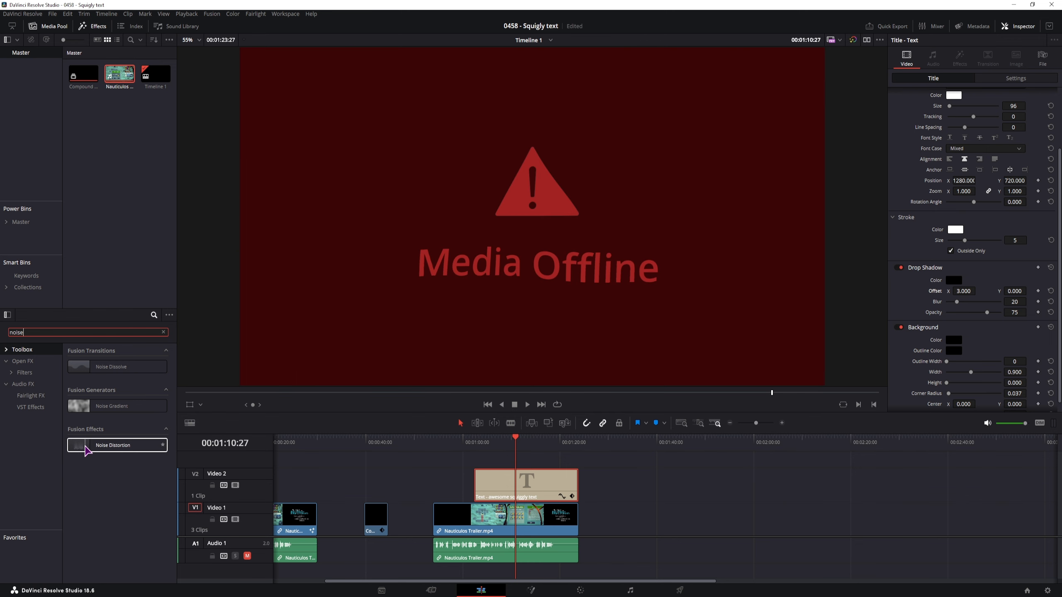
left_click_drag(86, 451, 154, 474)
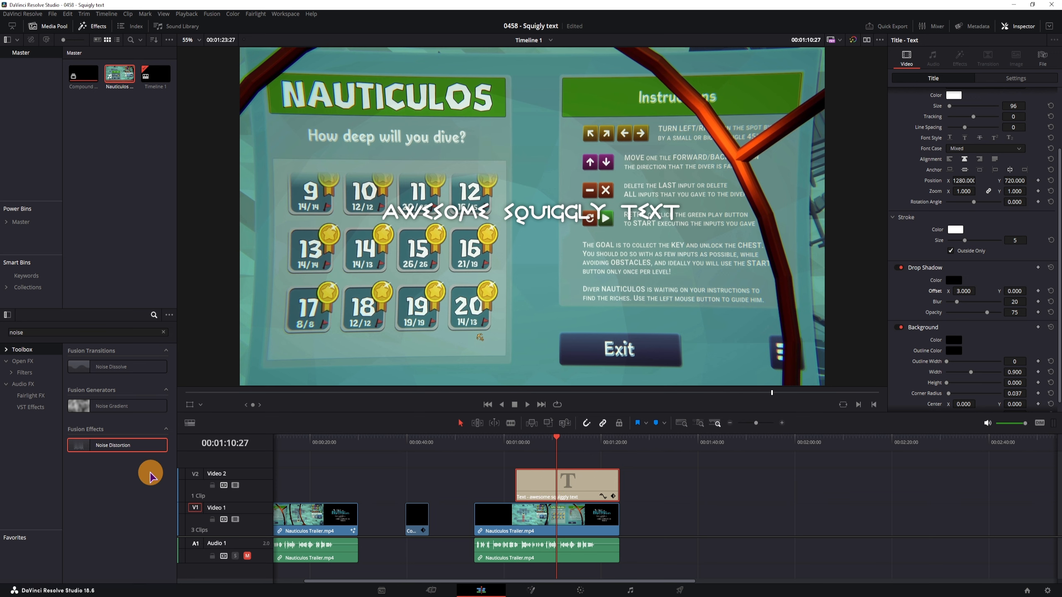
Convert the title into a compound clip with the suggested name and apply the Noise Distortion effect to it.
right_click(535, 488)
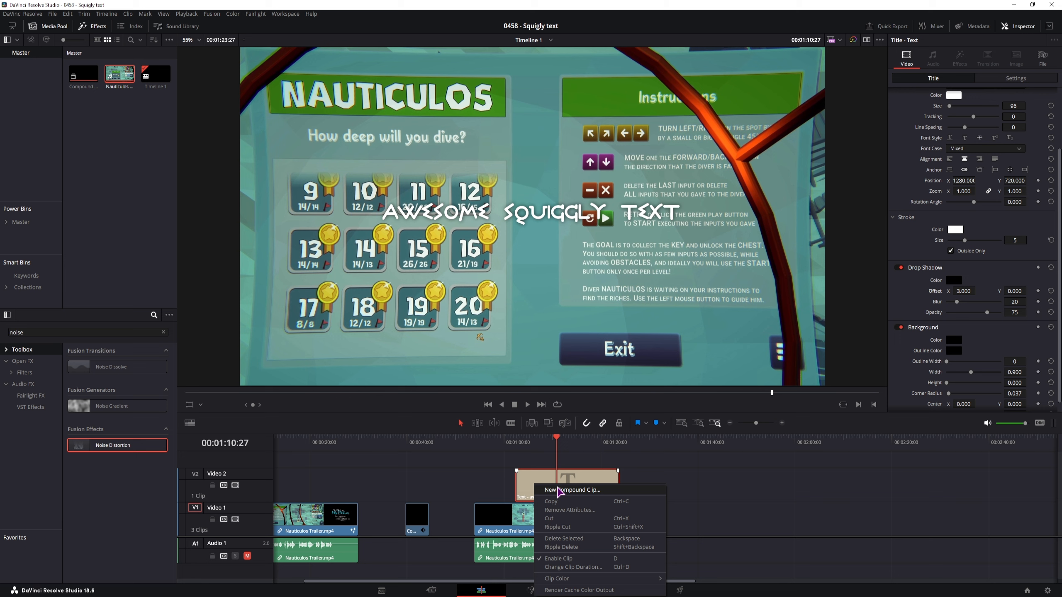
left_click(559, 490)
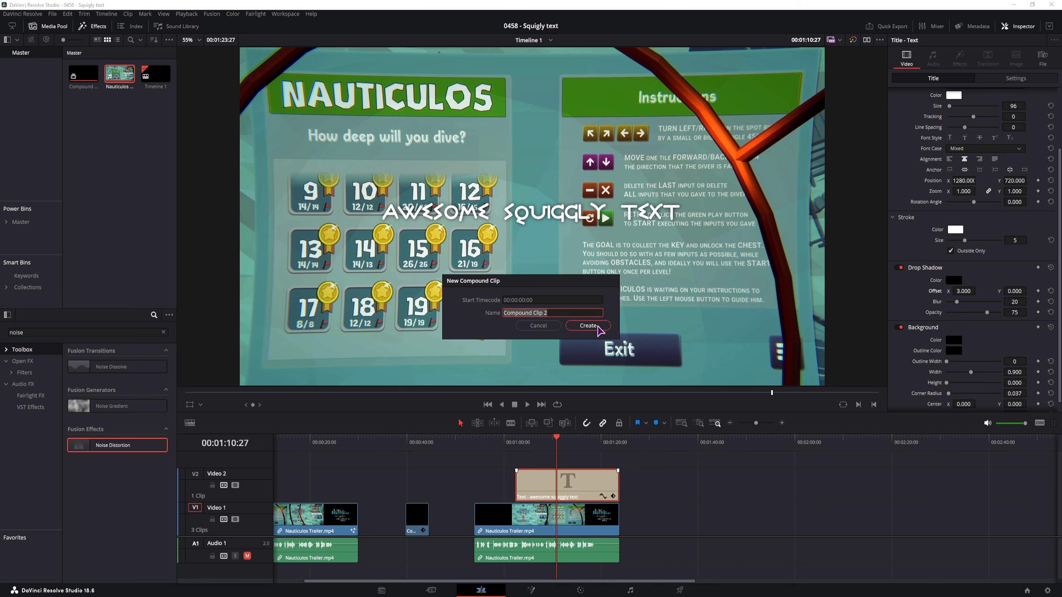
left_click(588, 326)
left_click_drag(104, 446, 559, 490)
Play the timeline from the start of the compound clip to check how the distortion affects the text.
left_click(517, 444)
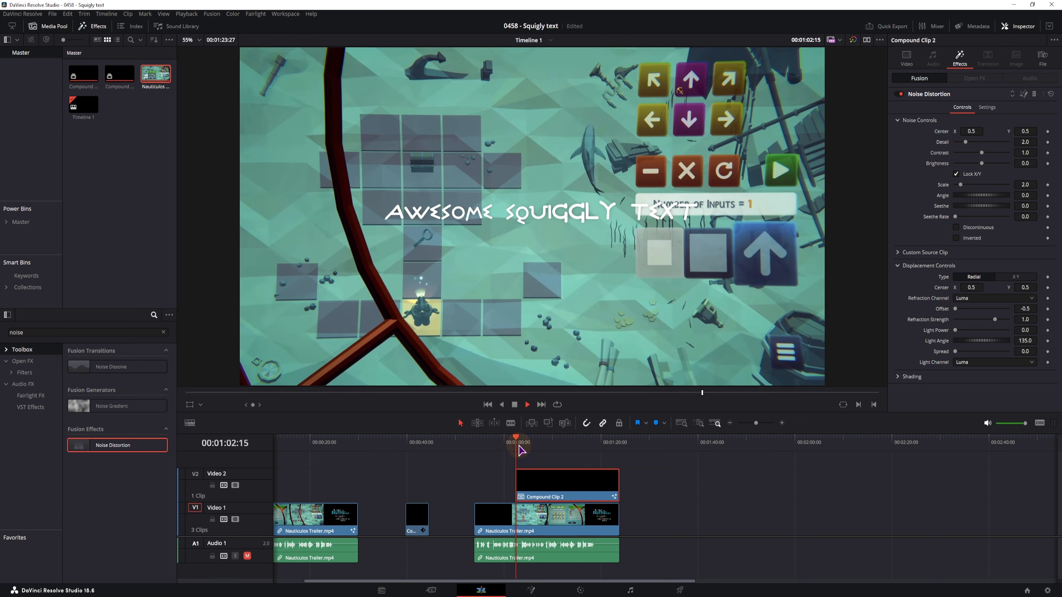
key("space")
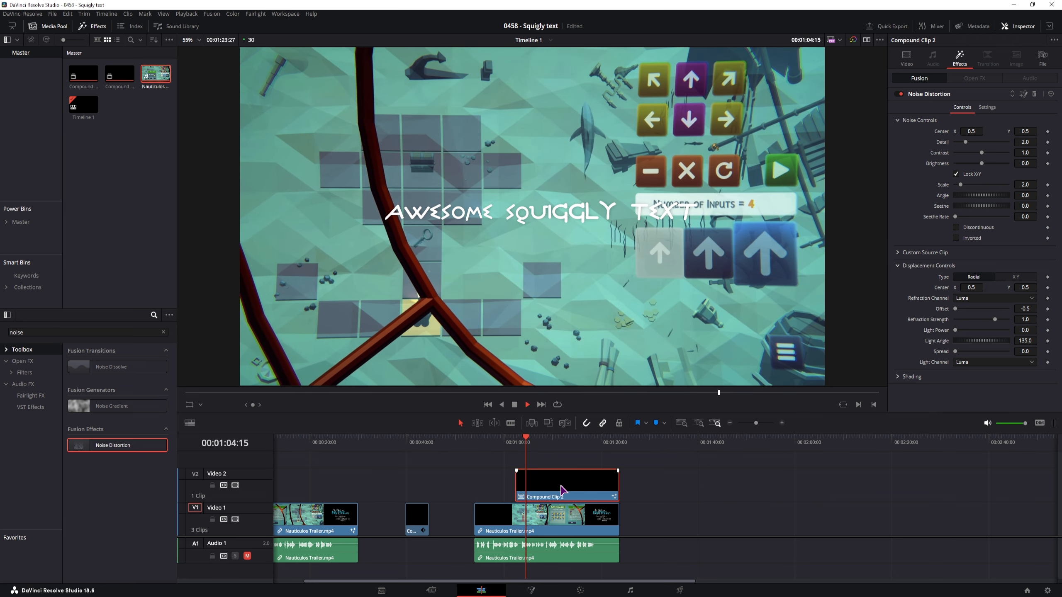
key("space")
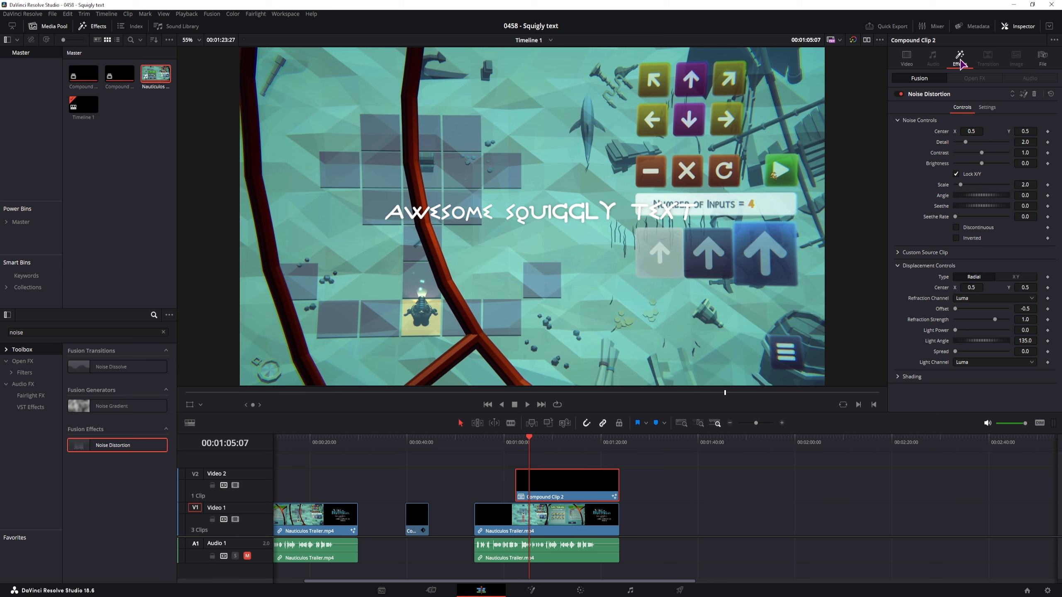
Keep the Noise Distortion displacement type at Radial, set the seethe rate to 0.26 and preview the clip from its start.
left_click(1016, 278)
left_click(982, 278)
left_click_drag(956, 217, 969, 217)
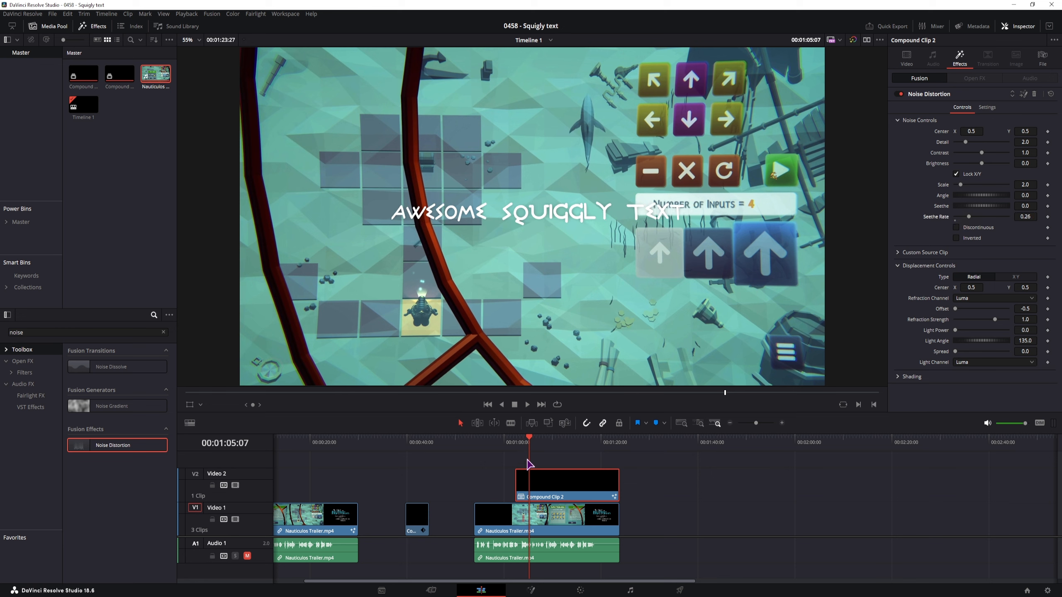
left_click_drag(529, 440, 517, 442)
key("space")
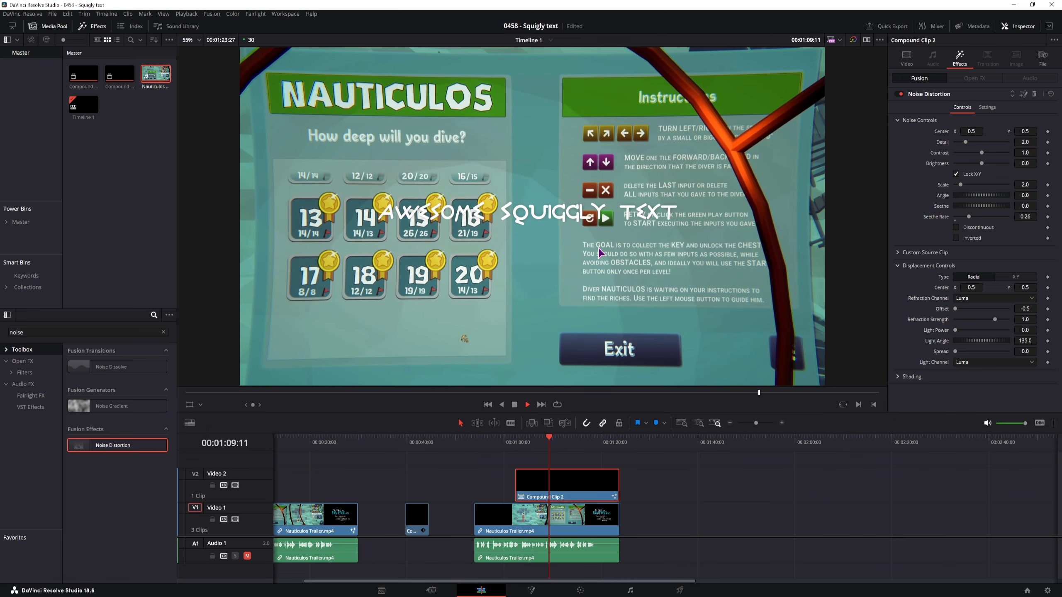
key("space")
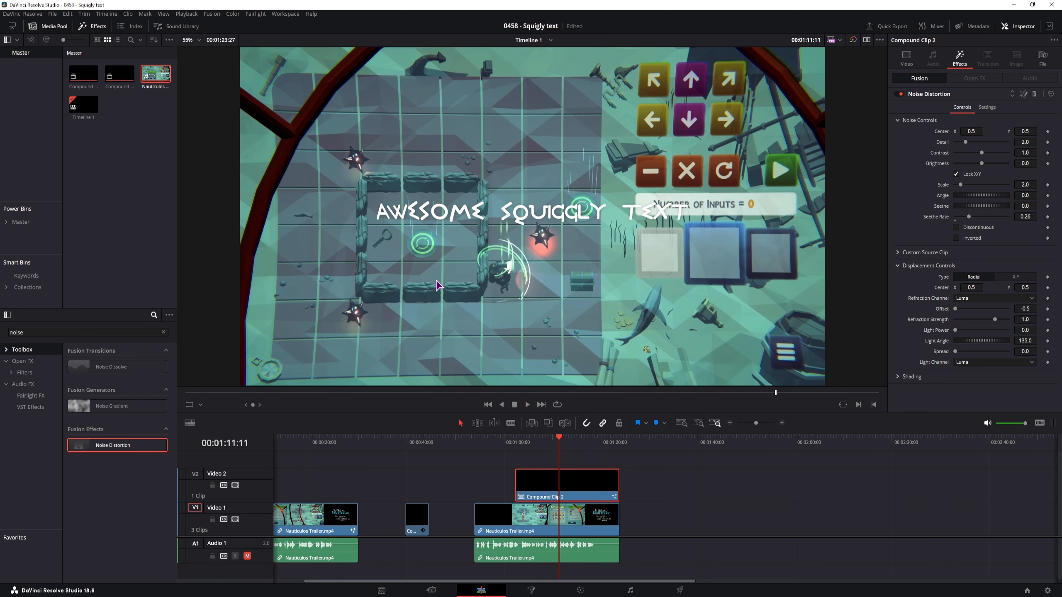
Find the Open FX Stop Motion effect, apply it to the compound clip and set its frame repeat to 10.
left_click(74, 332)
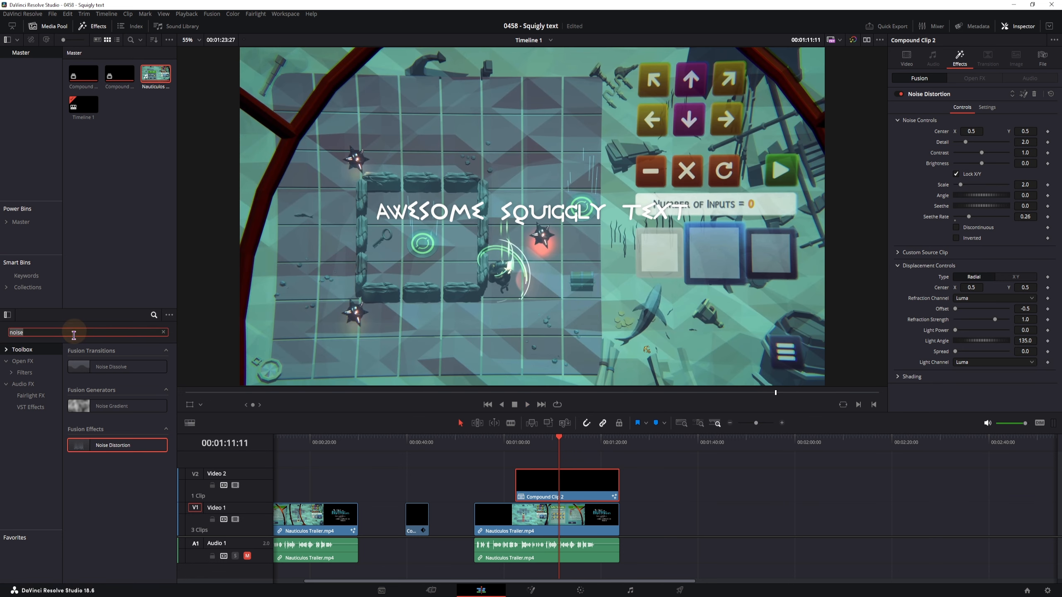
type("stop")
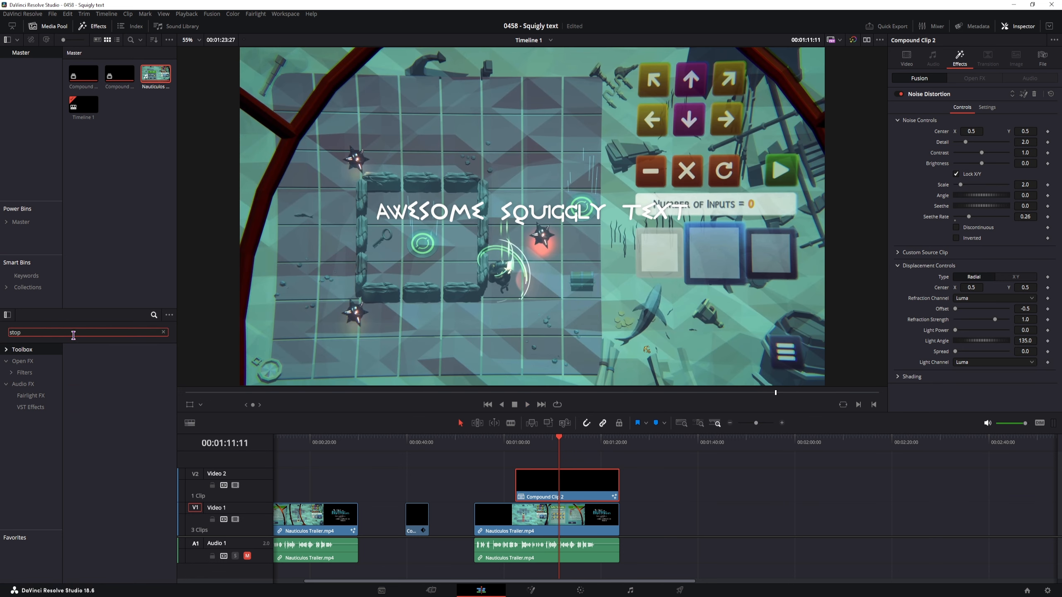
left_click(31, 362)
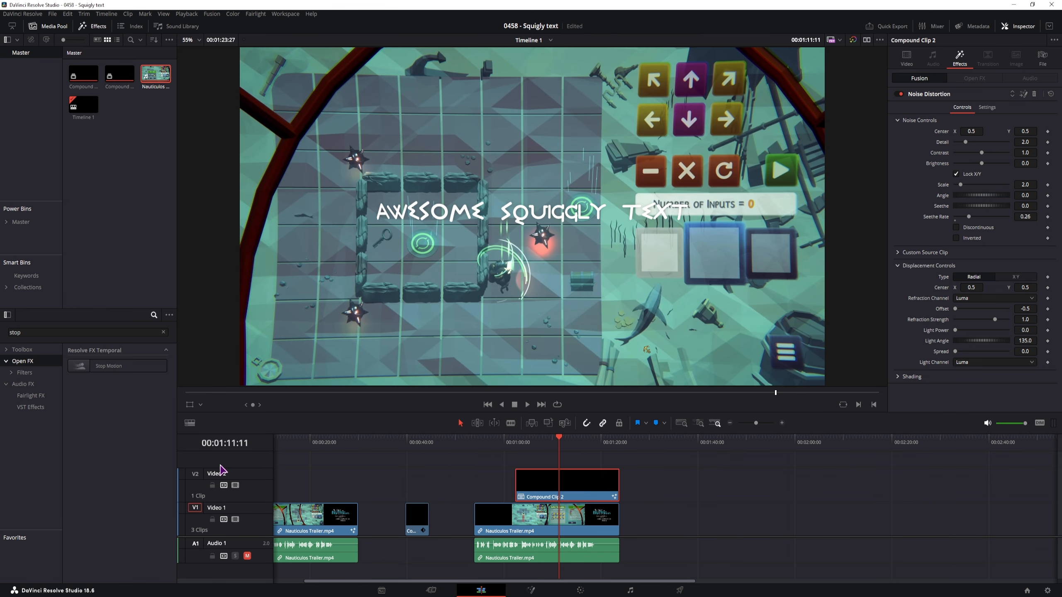
left_click_drag(117, 370, 578, 481)
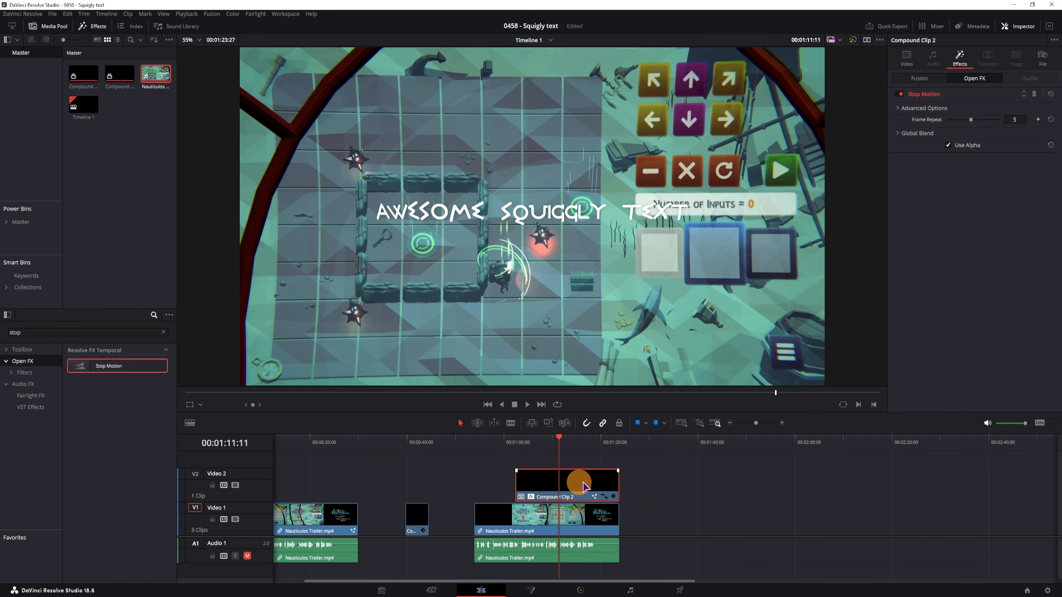
left_click_drag(974, 120, 1025, 120)
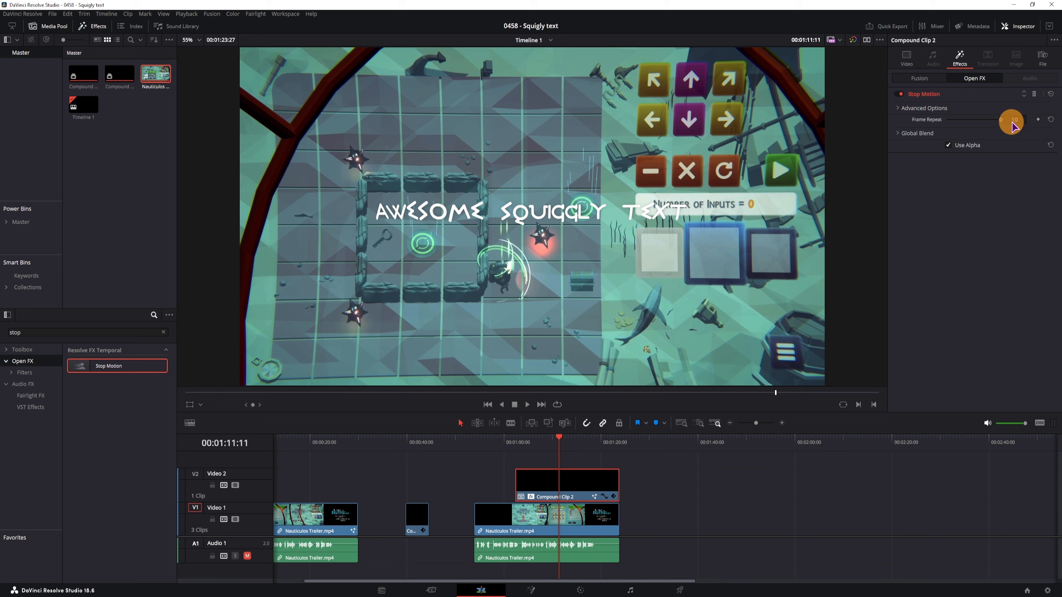
Play the compound clip from its start to check the stop-motion squiggle.
left_click(517, 443)
key("space")
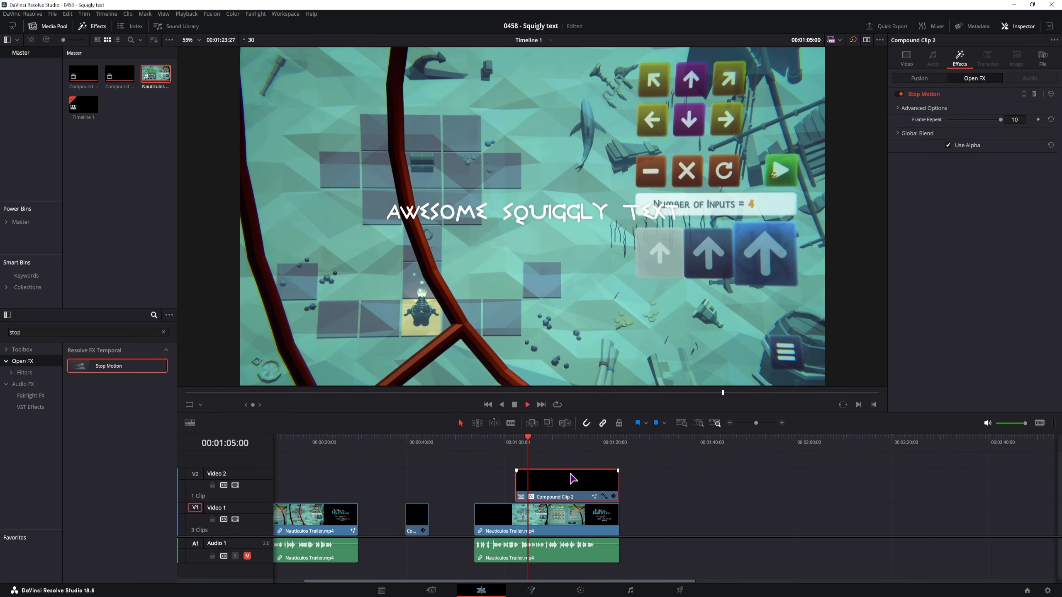
key("space")
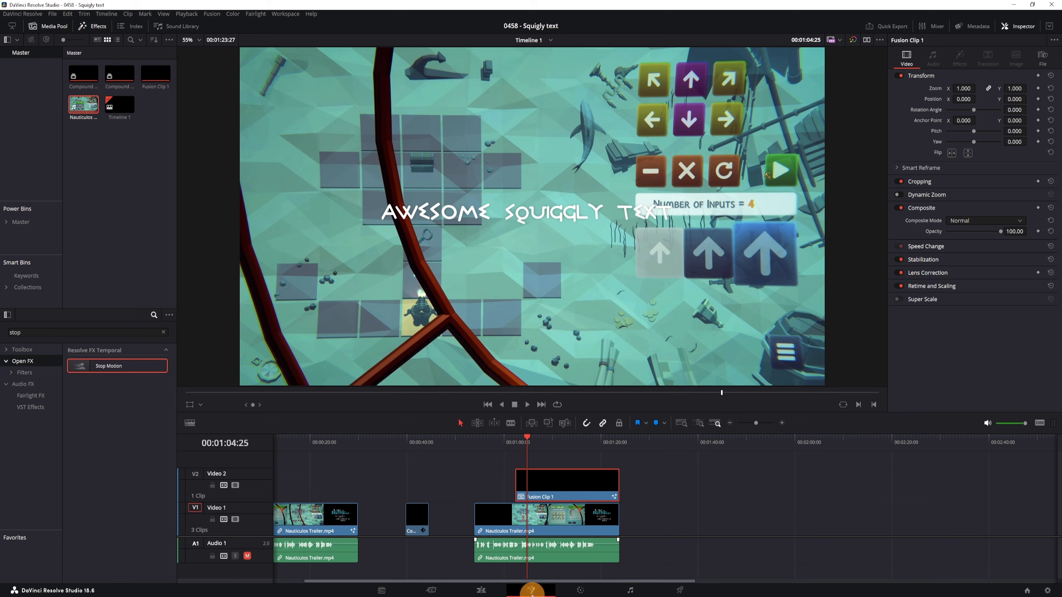
On the Fusion page, insert a Stop Motion node between MediaIn1 and MediaOut1 with a frame repeat of 10.
left_click(531, 590)
mouse_move(197, 402)
left_mouse_down()
mouse_move(332, 402)
mouse_move(183, 403)
left_mouse_up()
left_click(176, 506)
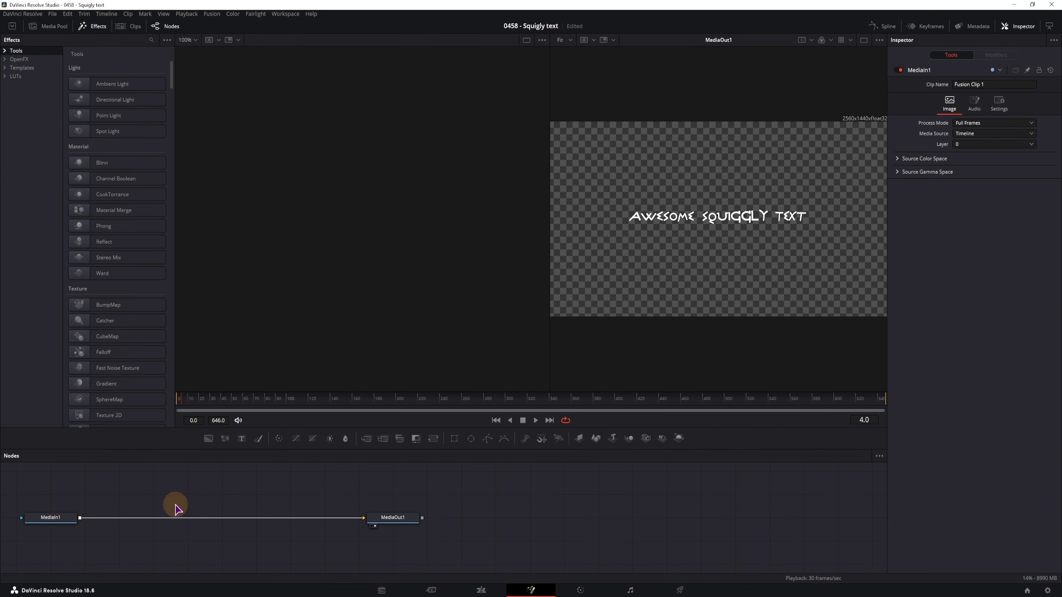
key("shift+space")
type("stop")
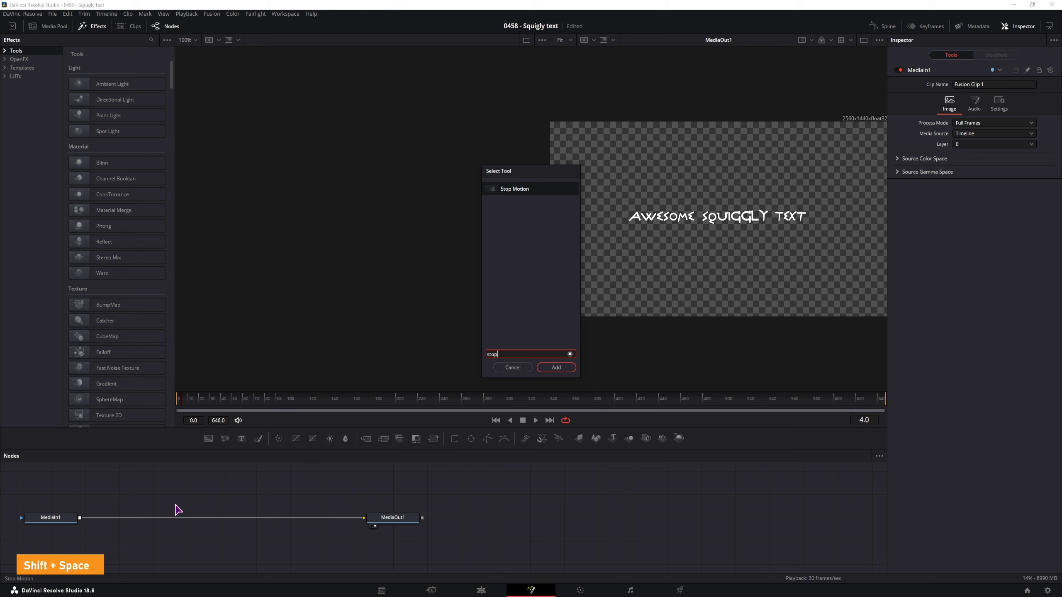
left_click(554, 368)
left_click_drag(190, 495, 199, 518)
left_click(572, 498)
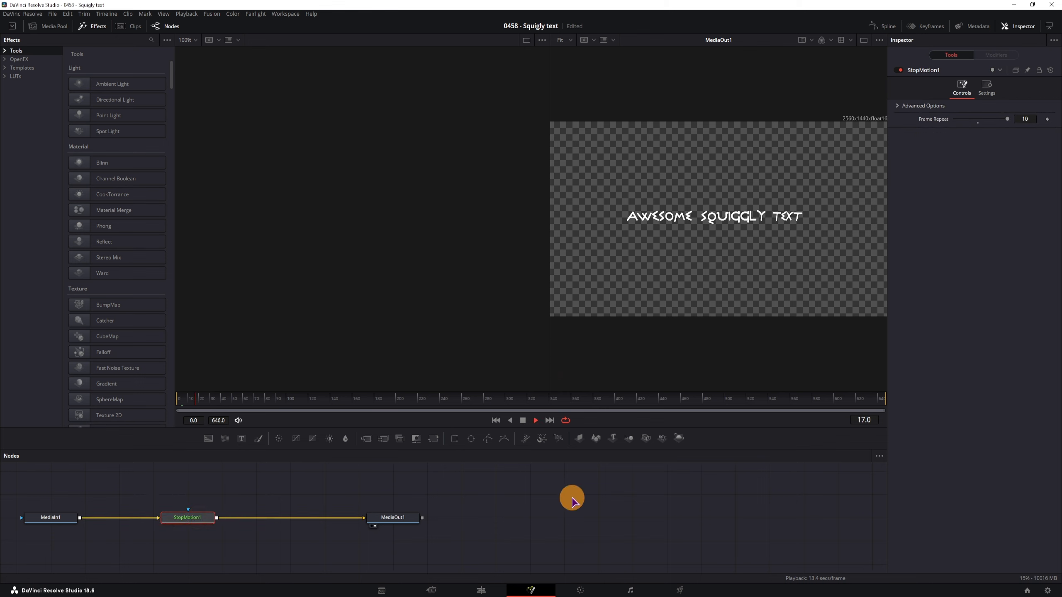
Return to the Edit page and play the Fusion clip from its start.
left_click(481, 590)
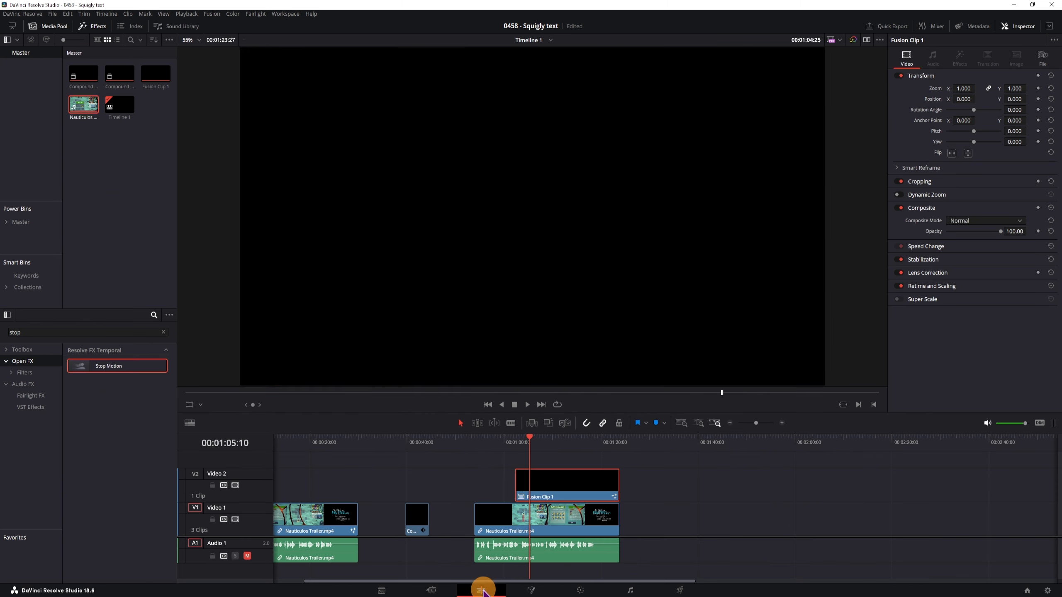
left_click(516, 444)
key("space")
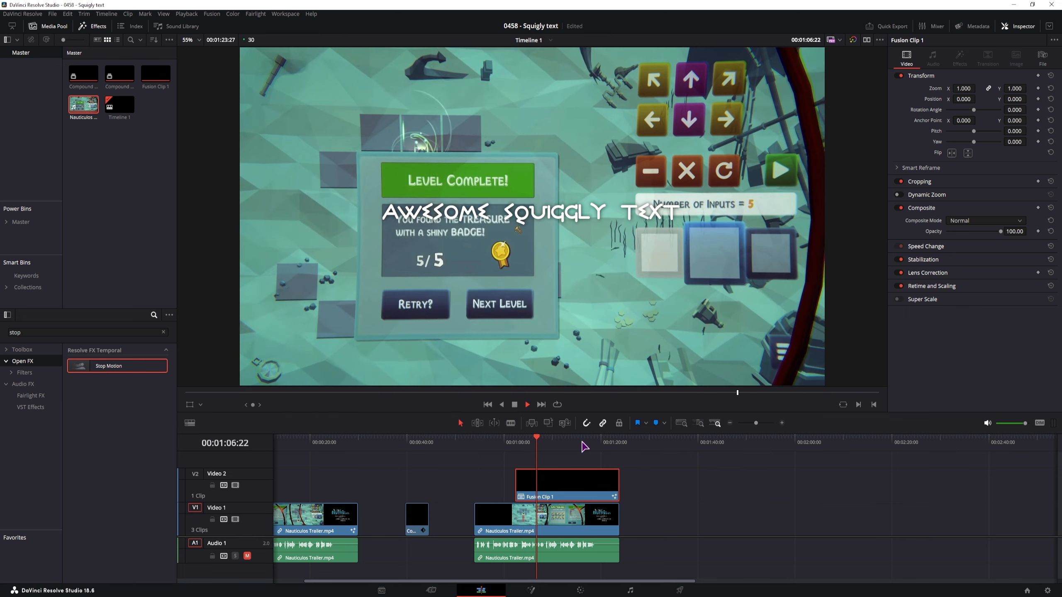
Delete the Stop Motion node from the Fusion clip's node graph and return to the Edit page.
left_click(531, 590)
left_click(268, 493)
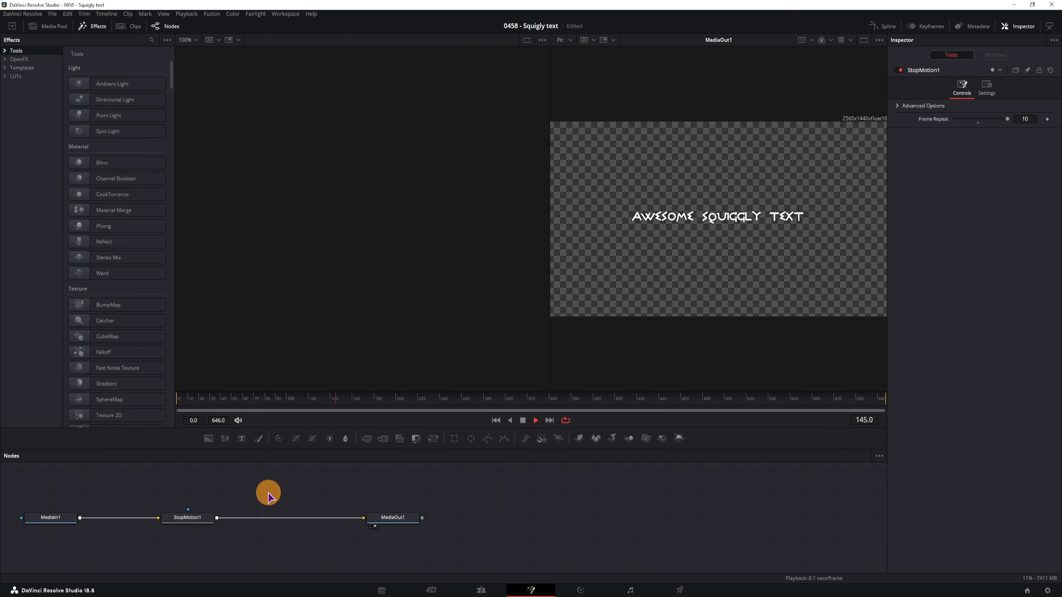
left_click(207, 517)
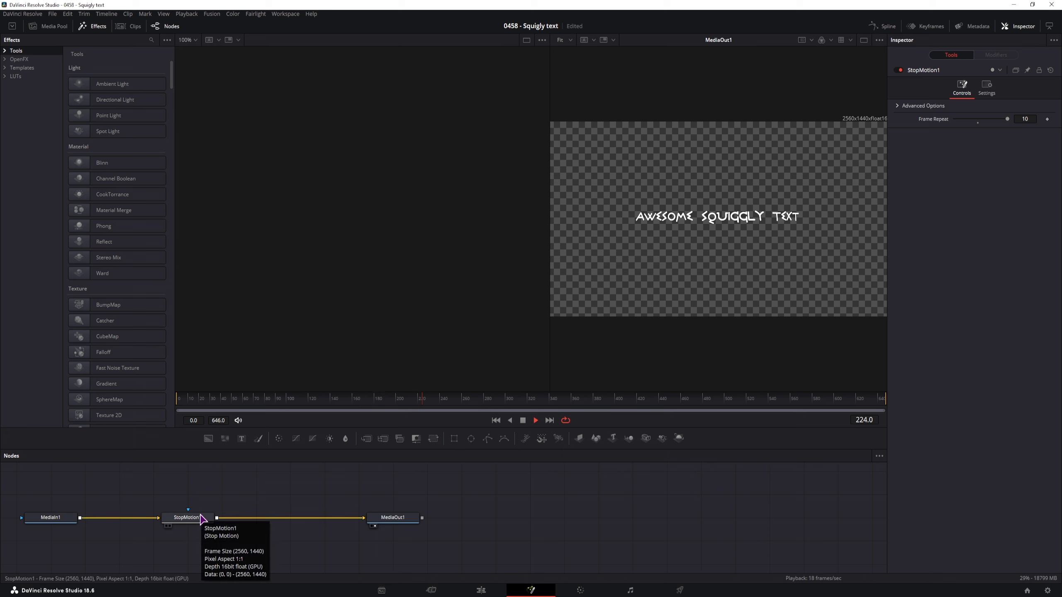
left_click(187, 519)
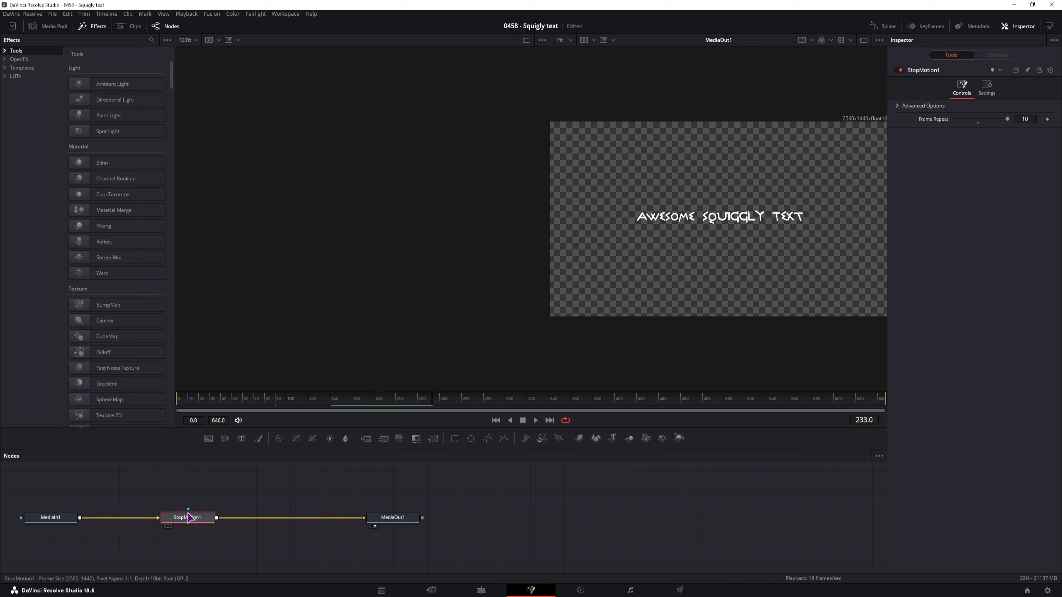
key("Delete")
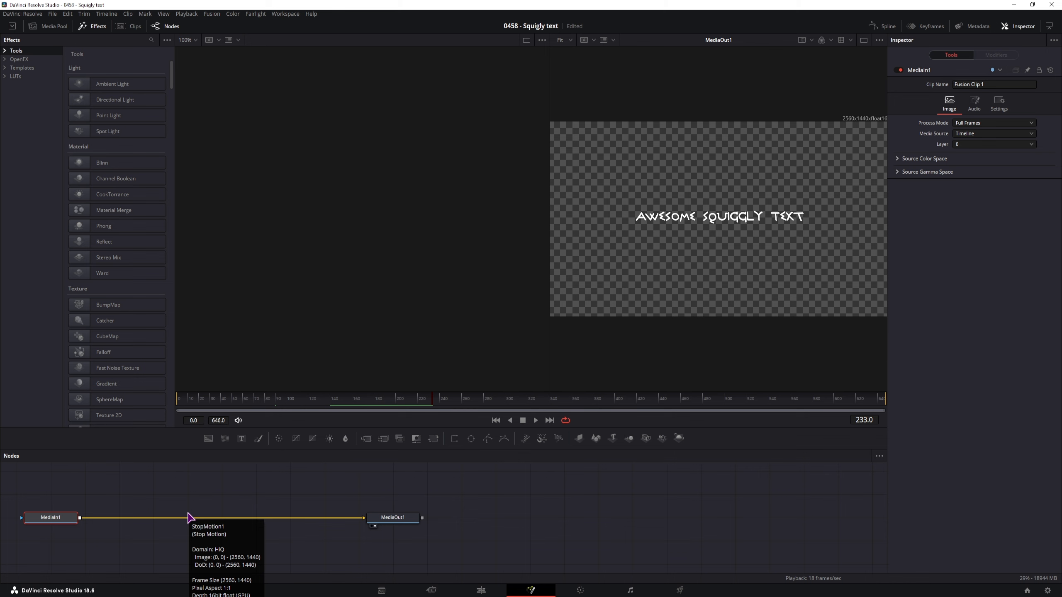
left_click(481, 590)
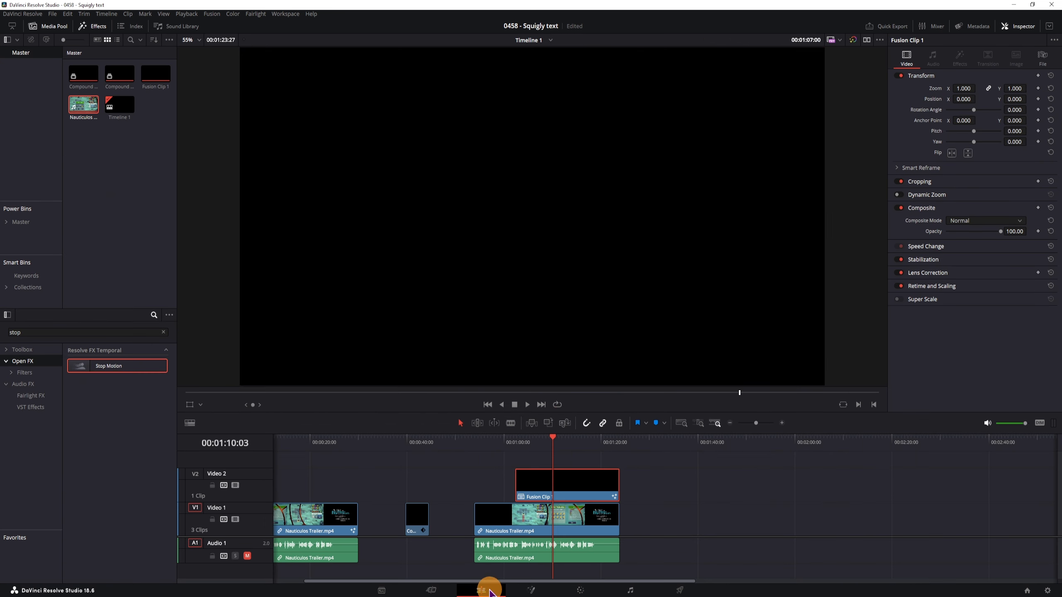
Select the last Nauticulos Trailer.mp4 clip with the playhead at 00:01:04:04 and open it on the Fusion page.
left_click(443, 443)
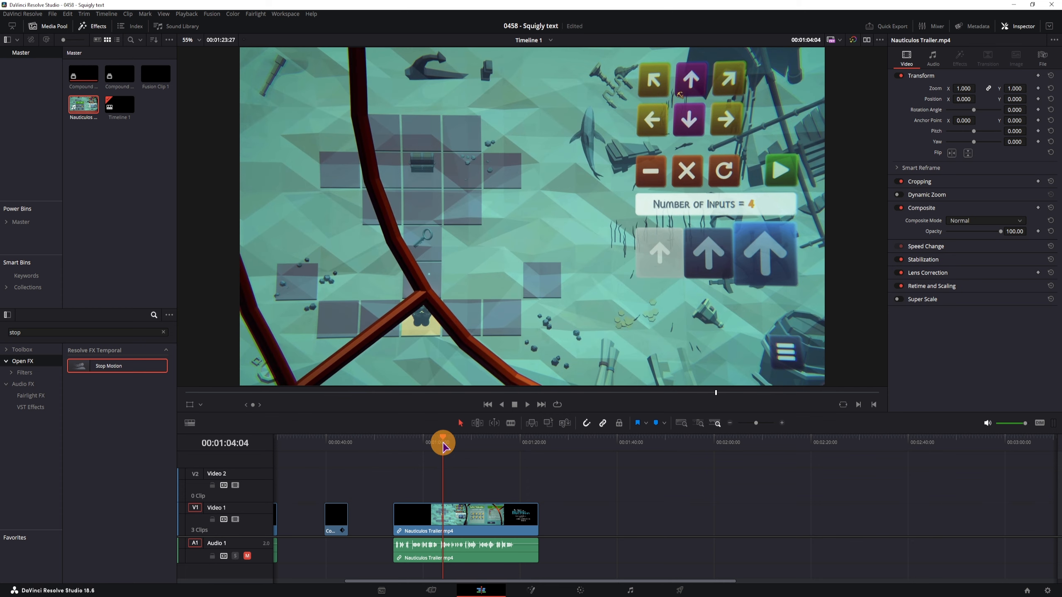
left_click(461, 510)
left_click(532, 591)
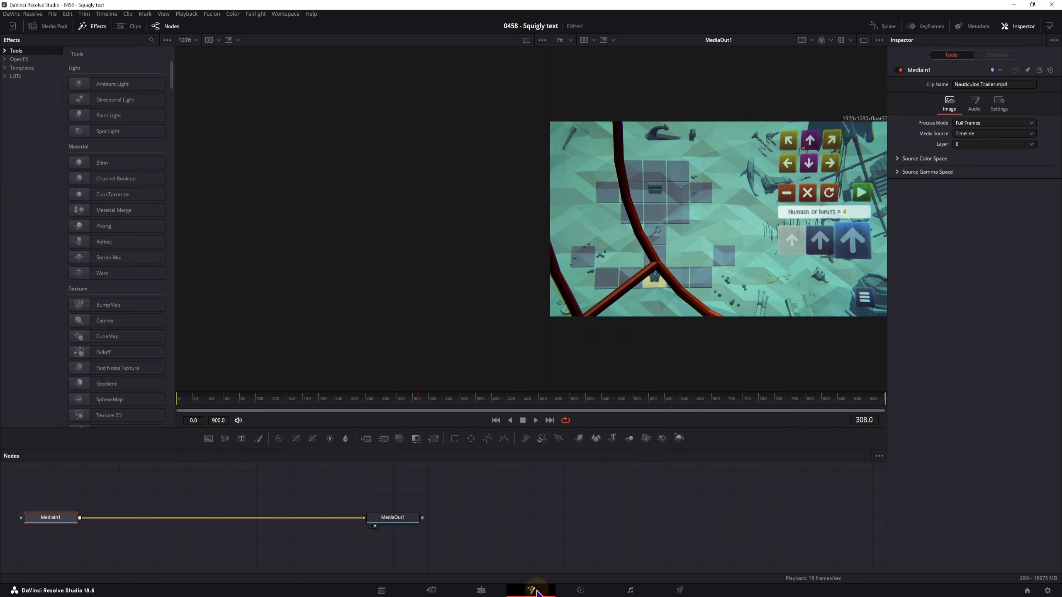
Add an unconnected Text+ node and a Stop Motion node above the line from MediaIn1 to MediaOut1.
left_click(248, 489)
left_click_drag(242, 438, 155, 495)
left_click(216, 492)
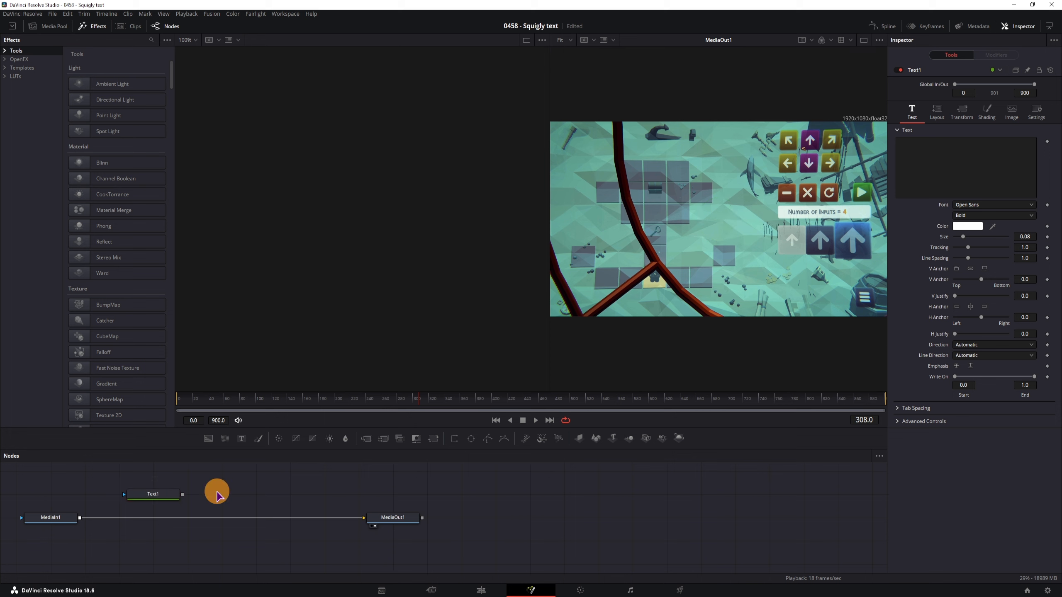
key("shift+space")
type("stop")
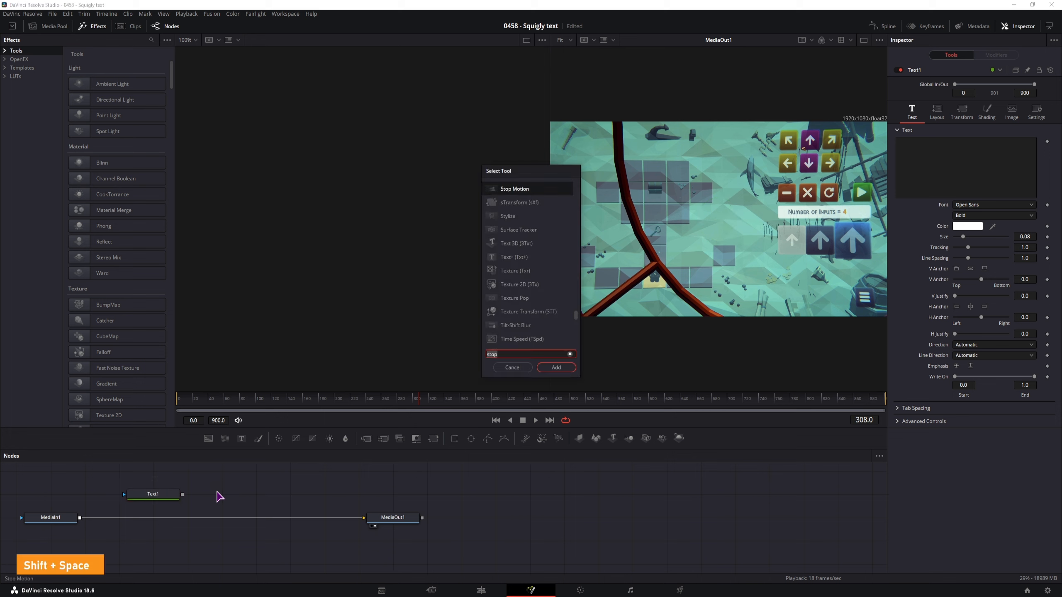
left_click(551, 369)
key("shift+space")
type("noise")
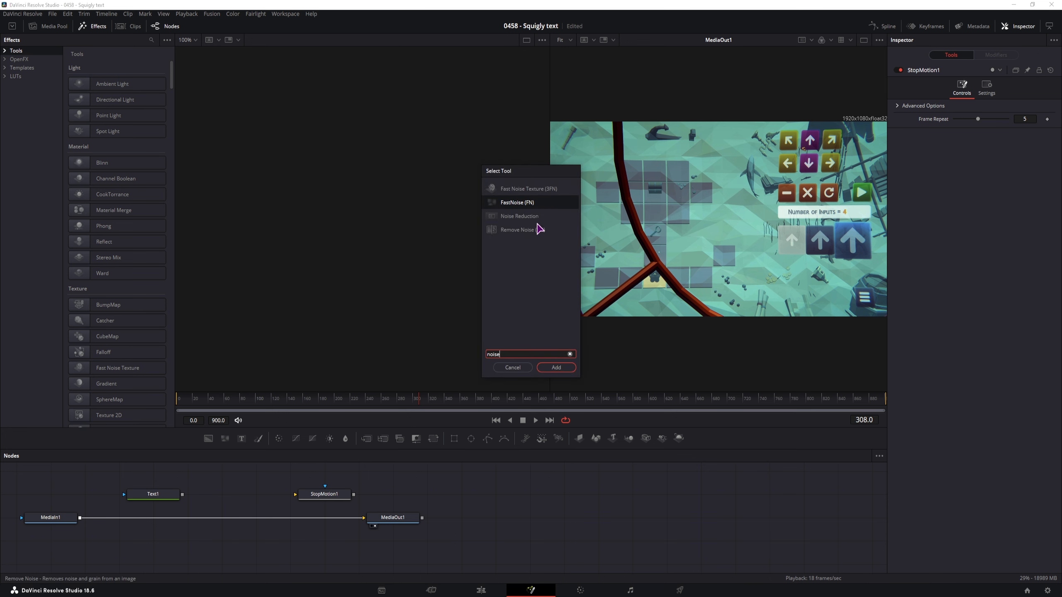
left_click(509, 368)
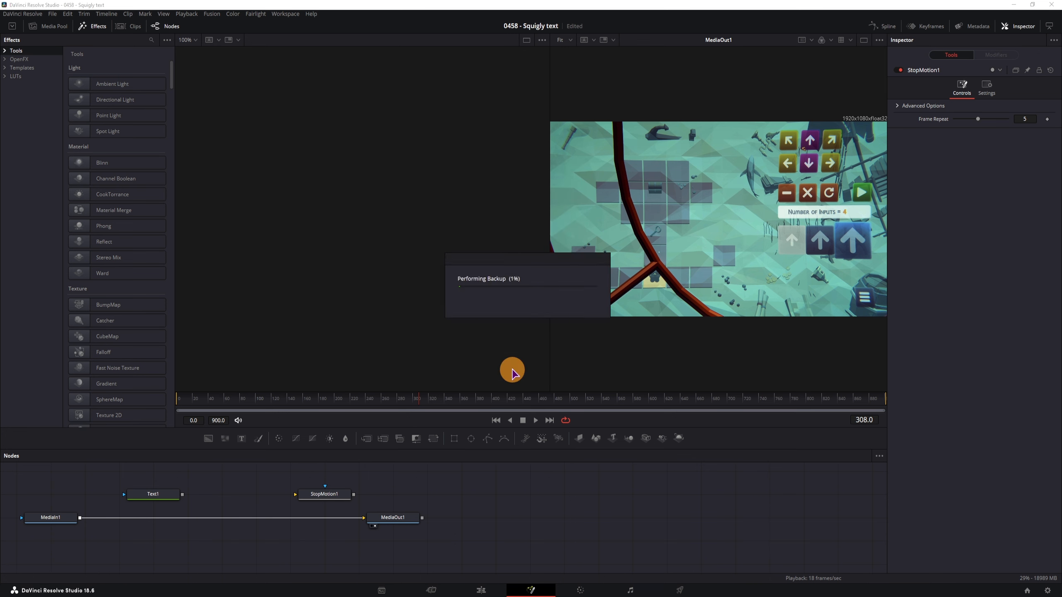
Search the effects library for "noise" and place the Noise Distortion template between the Text1 and StopMotion1 nodes.
left_click(99, 27)
left_click(99, 27)
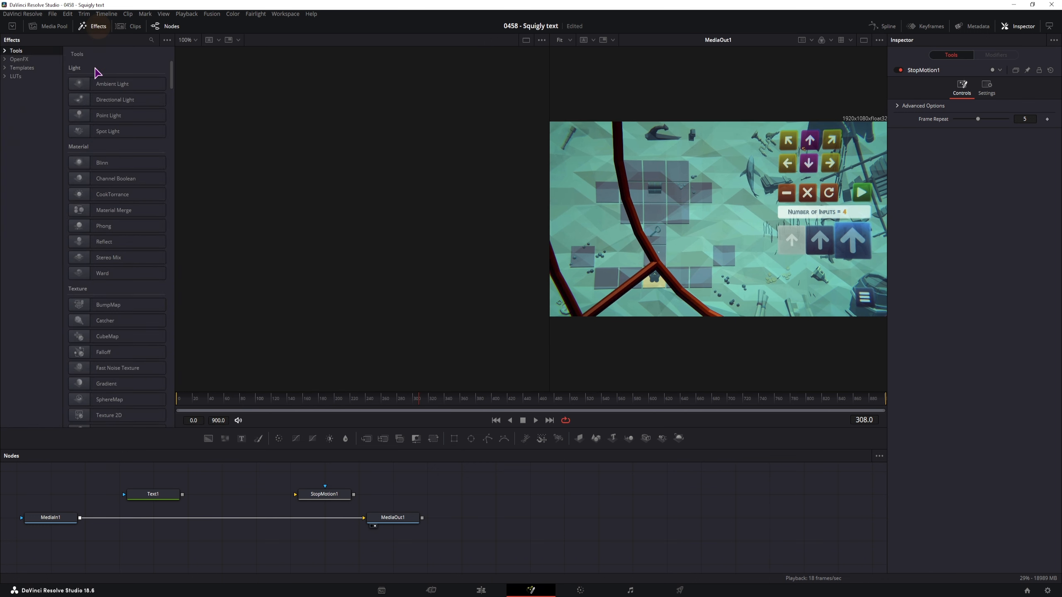
left_click(151, 41)
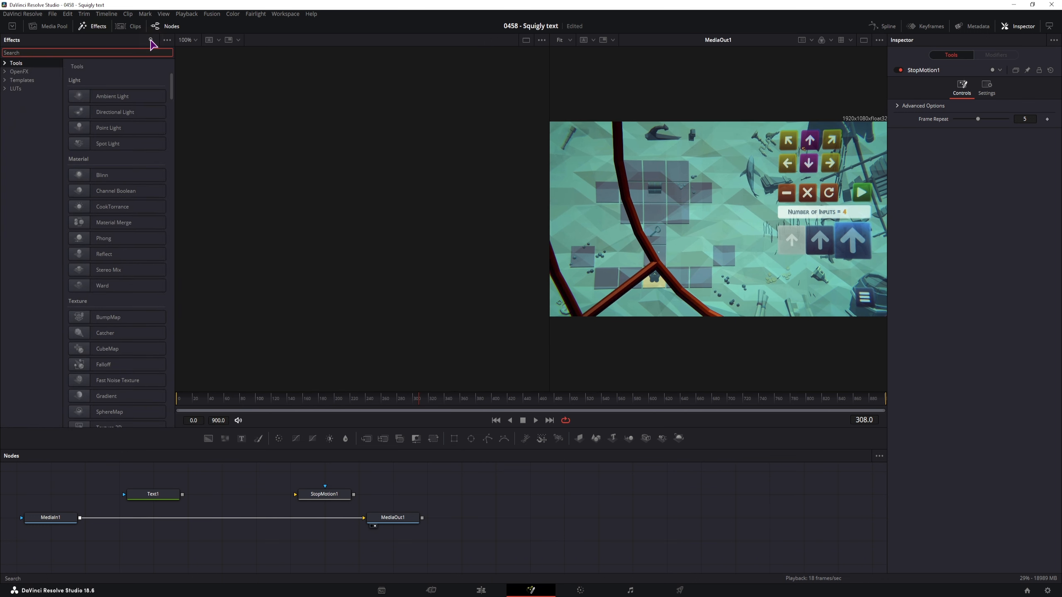
type("noise")
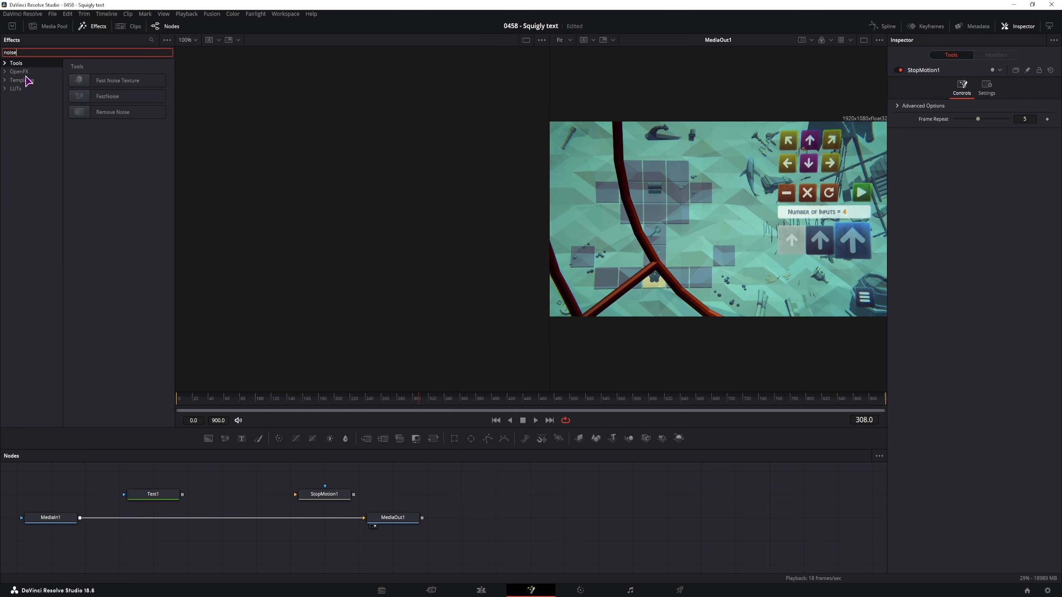
left_click(23, 72)
left_click(22, 81)
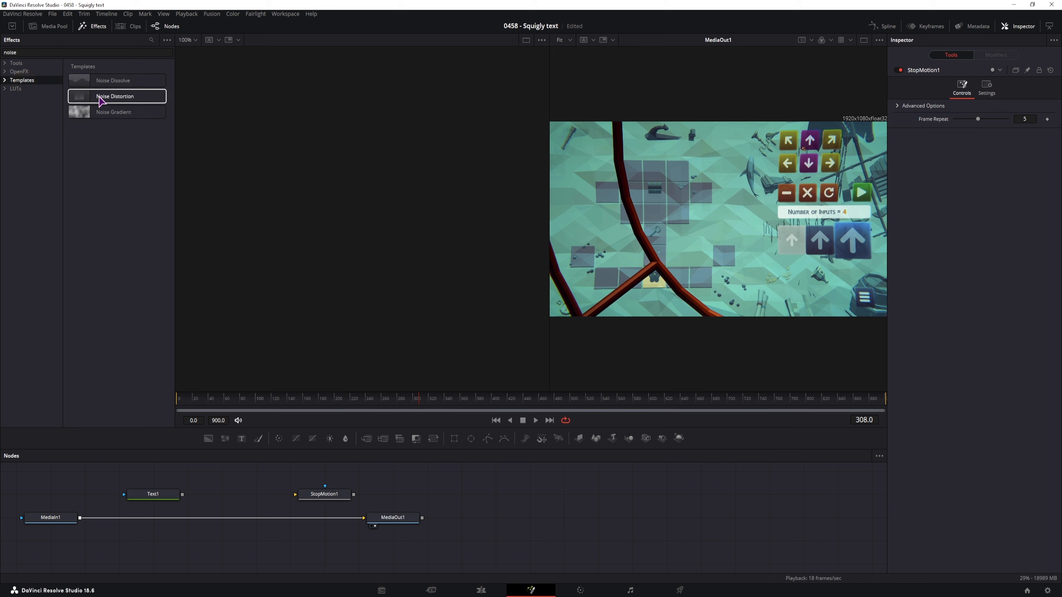
left_click_drag(100, 96, 229, 494)
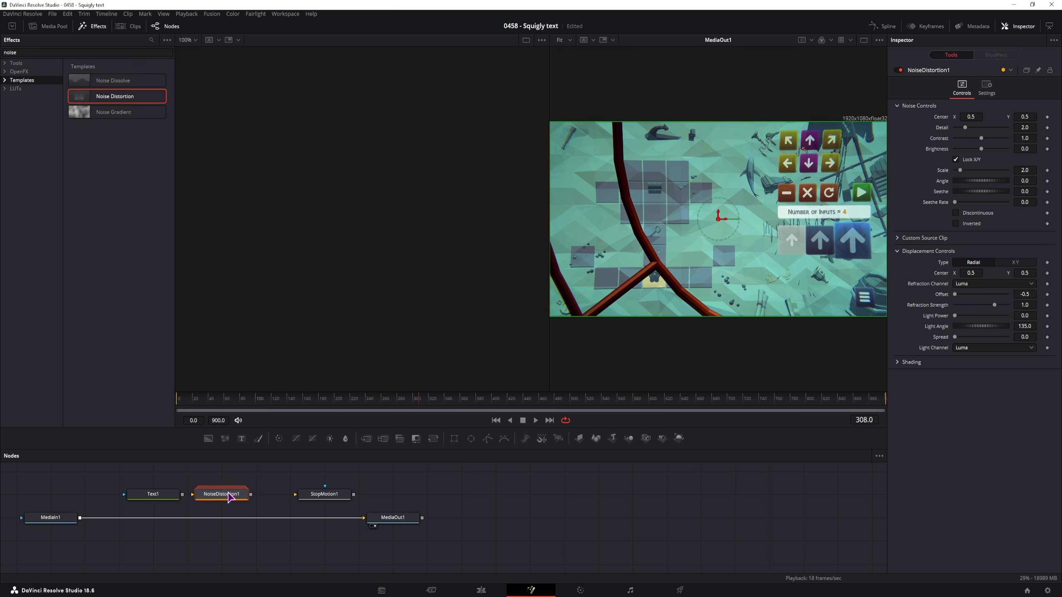
View the Noise Distortion node fed by Text1 and set the Text1 content to "Awesome Squiggly Text".
key("1")
left_click(161, 494)
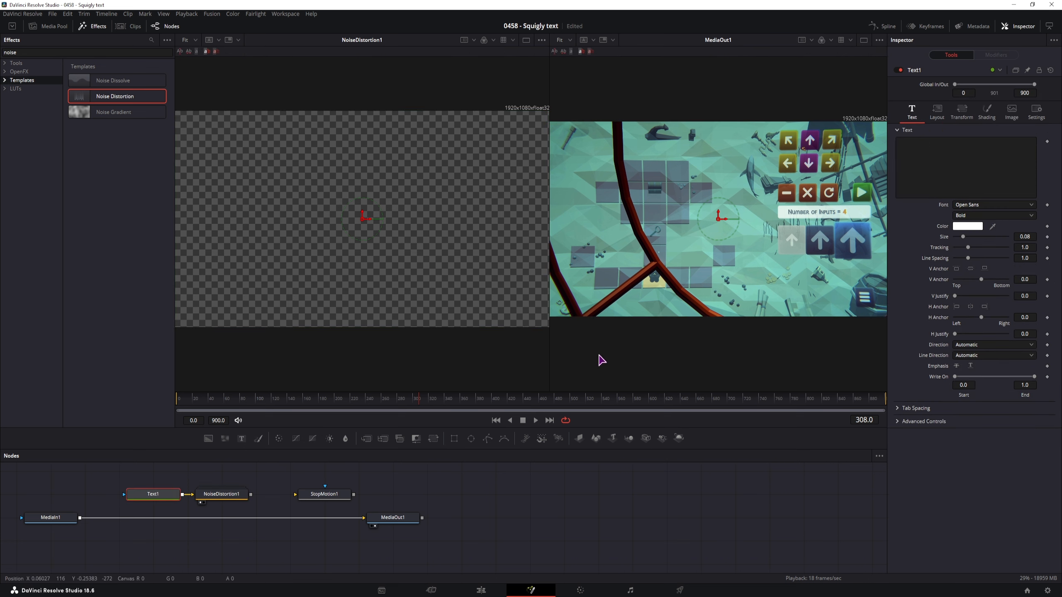
left_click(946, 159)
type("Awesome Squiggly Text")
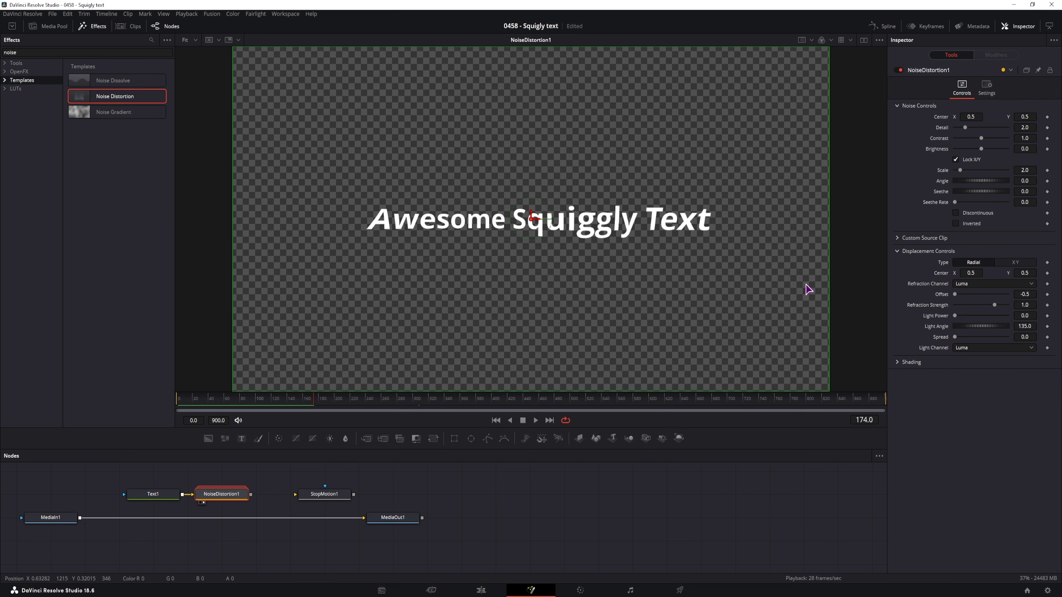
Set the Noise Distortion Seethe Rate to about 0.472 and play a short preview of the distorted text.
left_click_drag(955, 203, 979, 202)
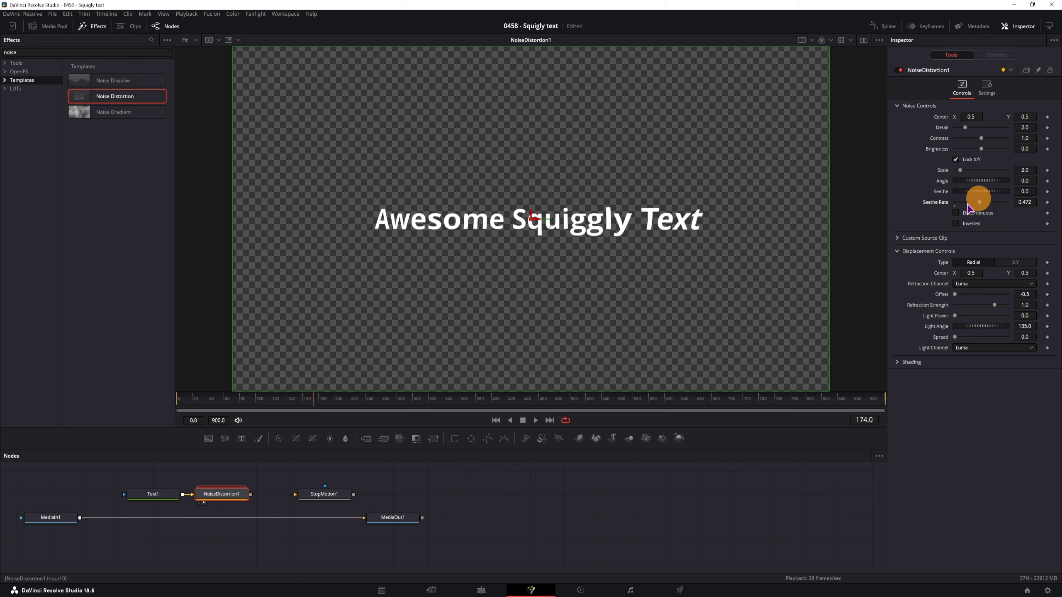
left_click(536, 421)
key("space")
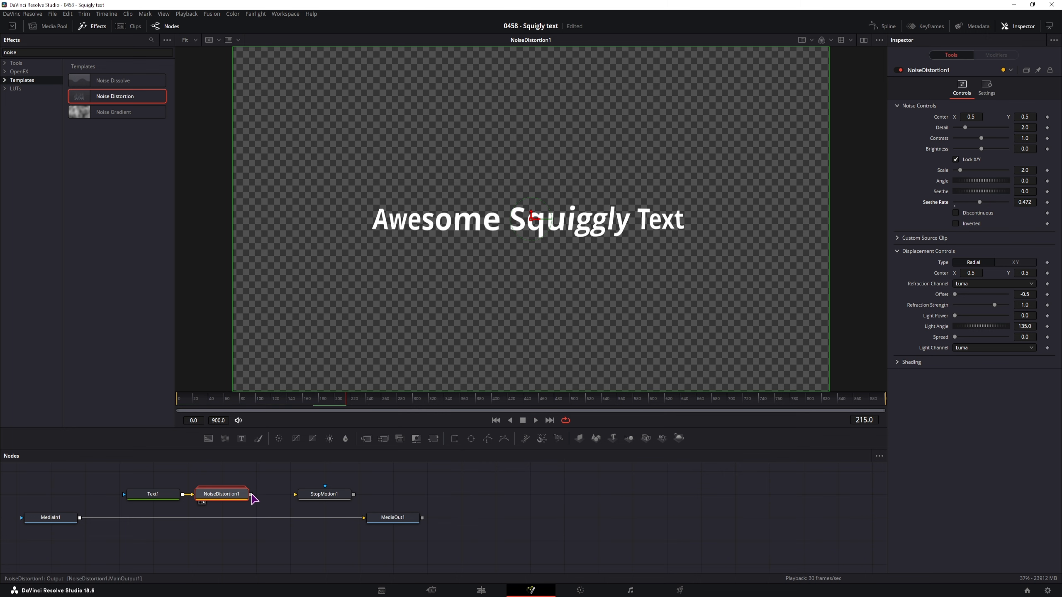
Connect the NoiseDistortion1 output to StopMotion1 and play the Stop Motion result in the viewer.
left_click_drag(251, 495, 297, 498)
left_click(315, 497)
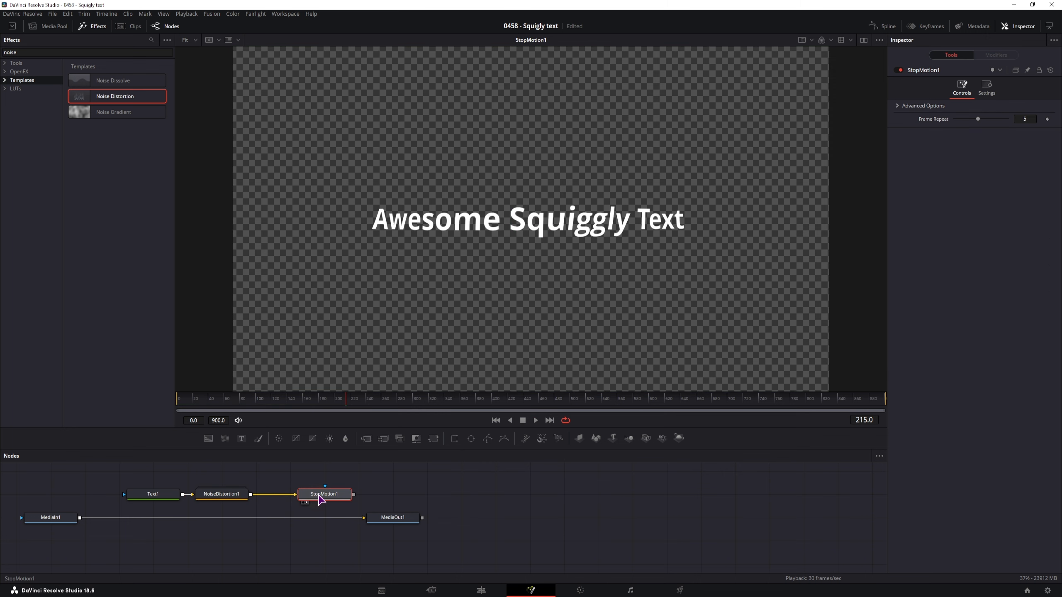
key("space")
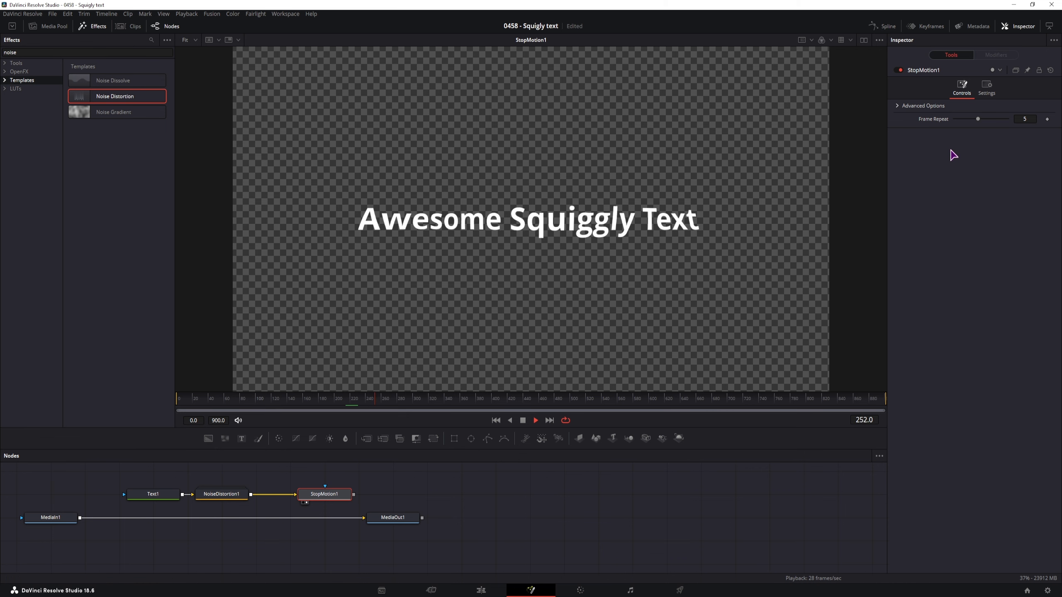
Try Stop Motion frame repeat values of 10 and 25 while the text animation plays.
left_click_drag(976, 121, 1045, 119)
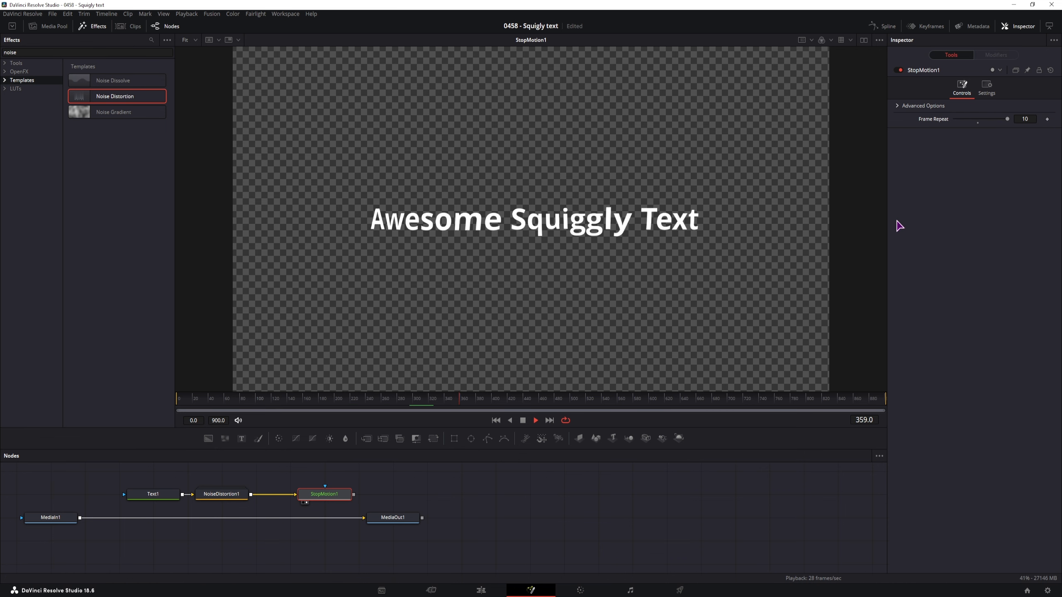
left_click(1024, 119)
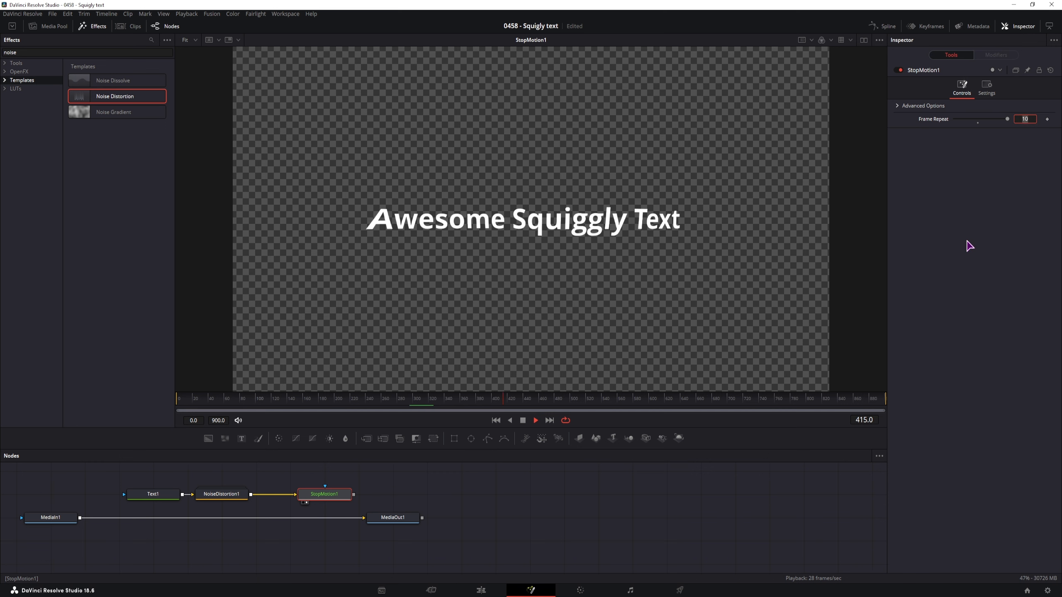
type("25")
key("Return")
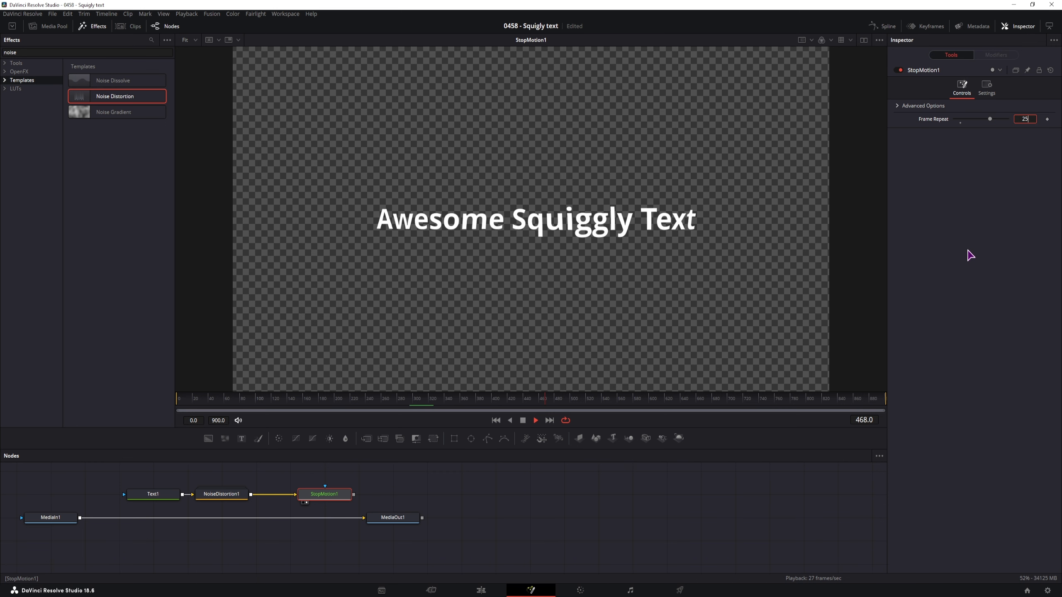
left_click(656, 509)
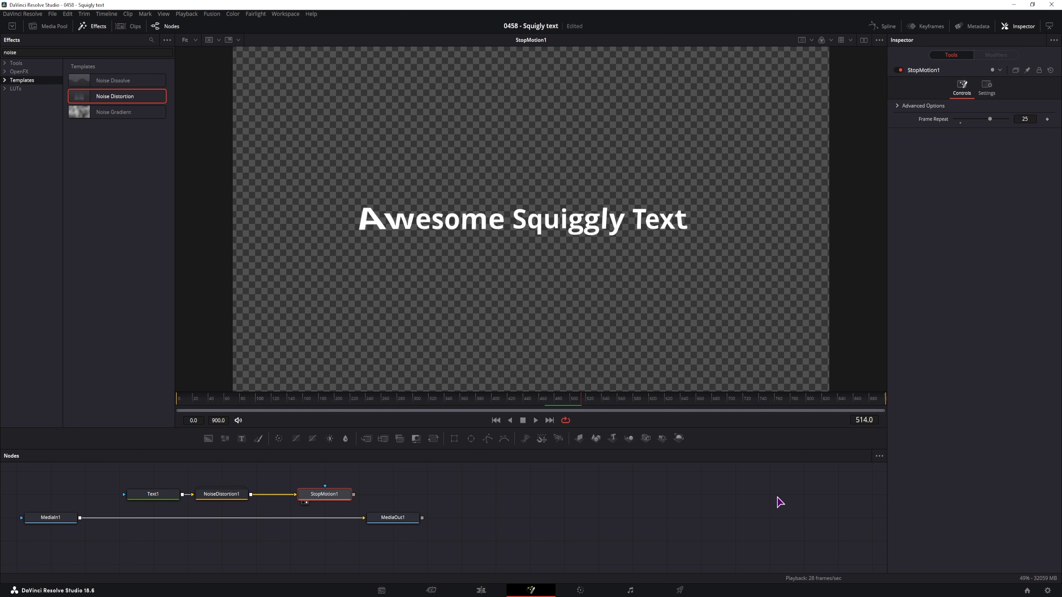
Check the timeline frame rate in the project settings, and preview the text from the first frame with a Stop Motion frame repeat of 30.
left_click(1047, 591)
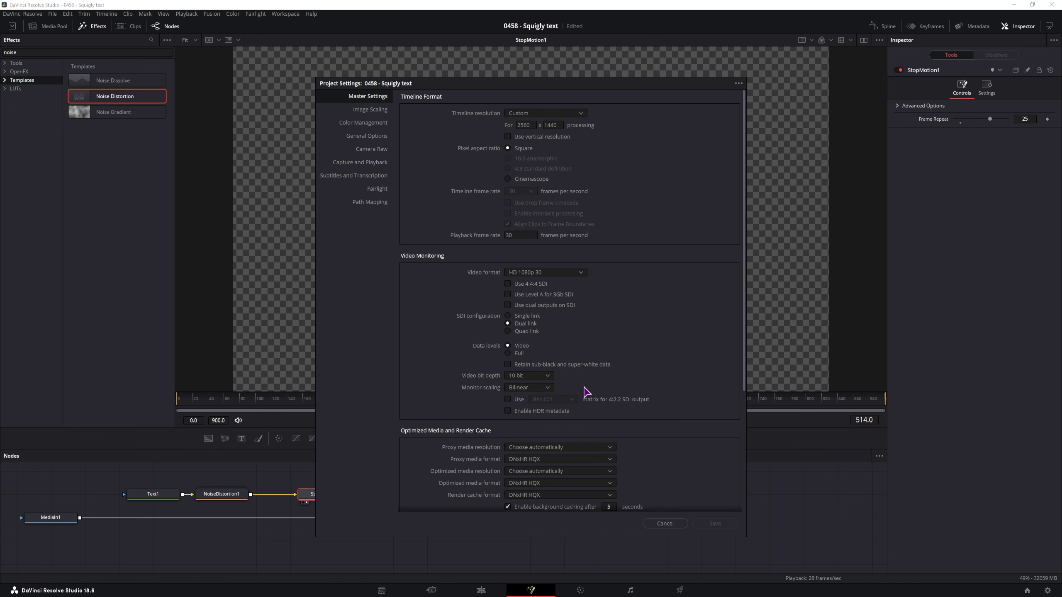
left_click(659, 524)
left_click(1025, 120)
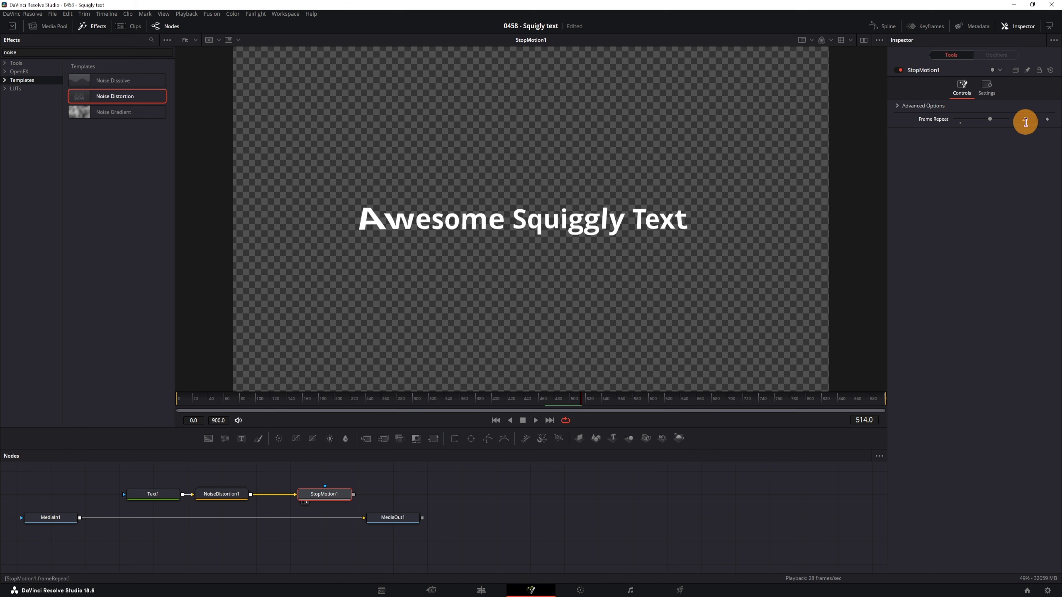
type("30")
left_click(179, 401)
key("space")
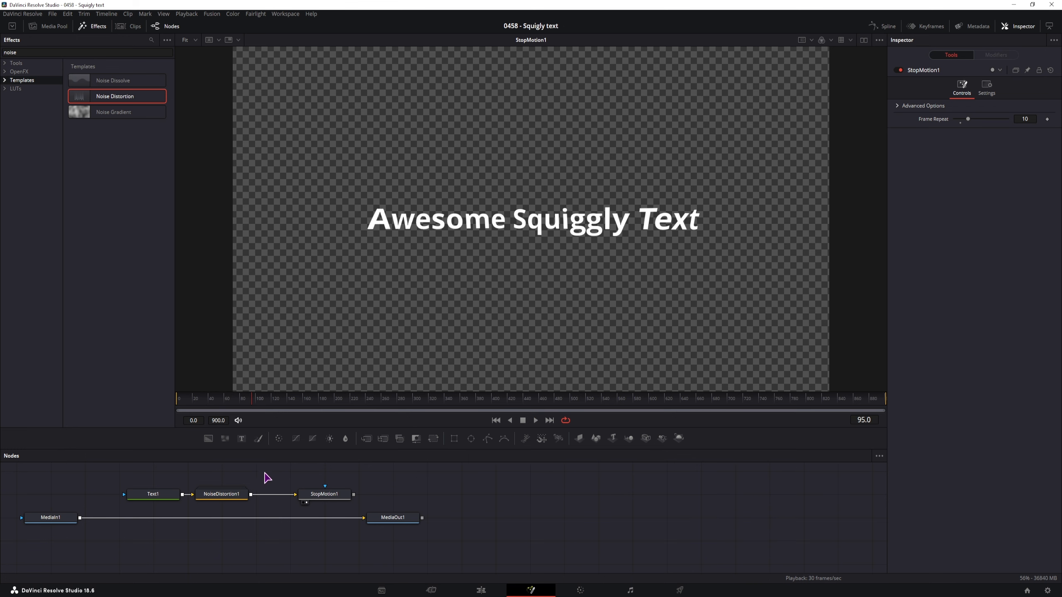
Enable shading element 3, the Black Shadow, on the Text1 node.
left_click(153, 494)
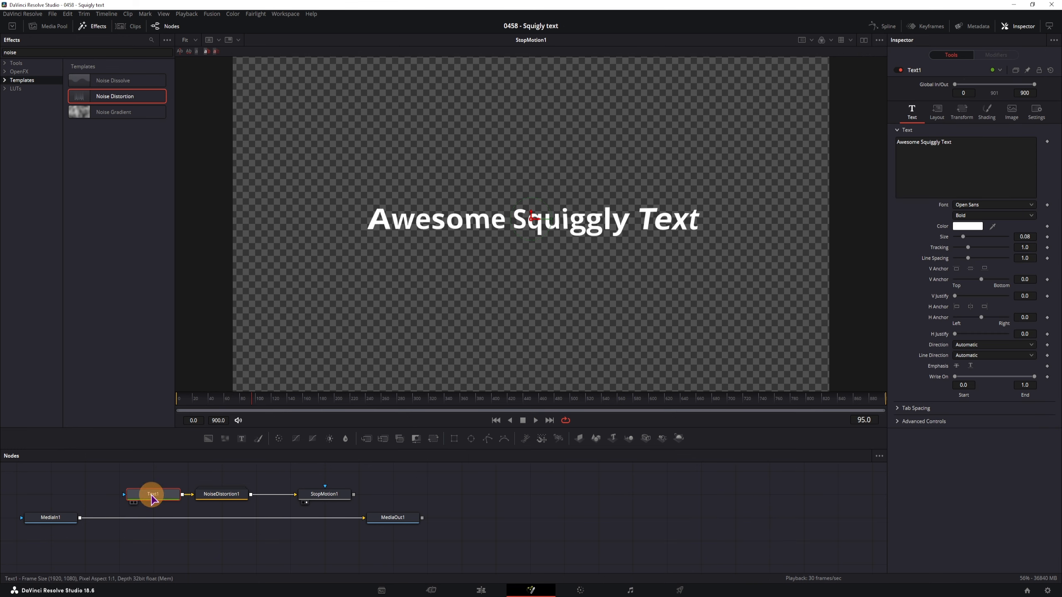
left_click(986, 117)
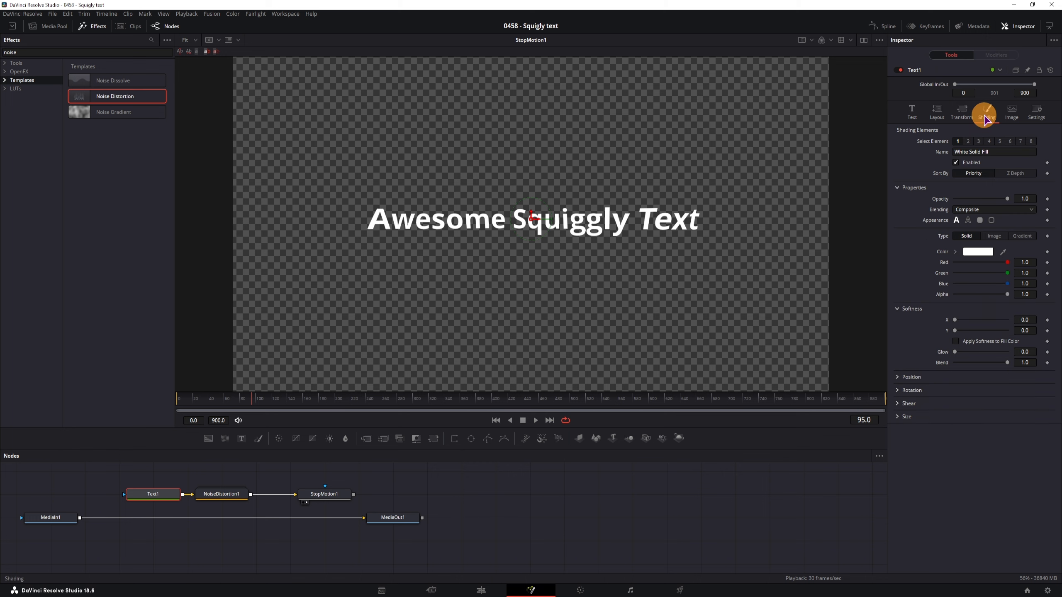
left_click(978, 142)
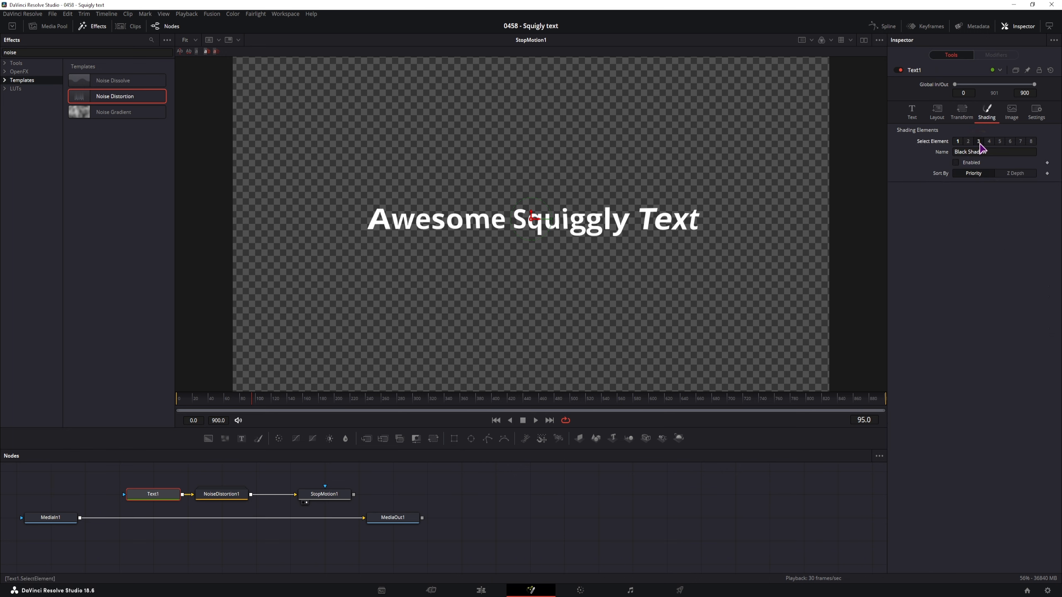
left_click(956, 162)
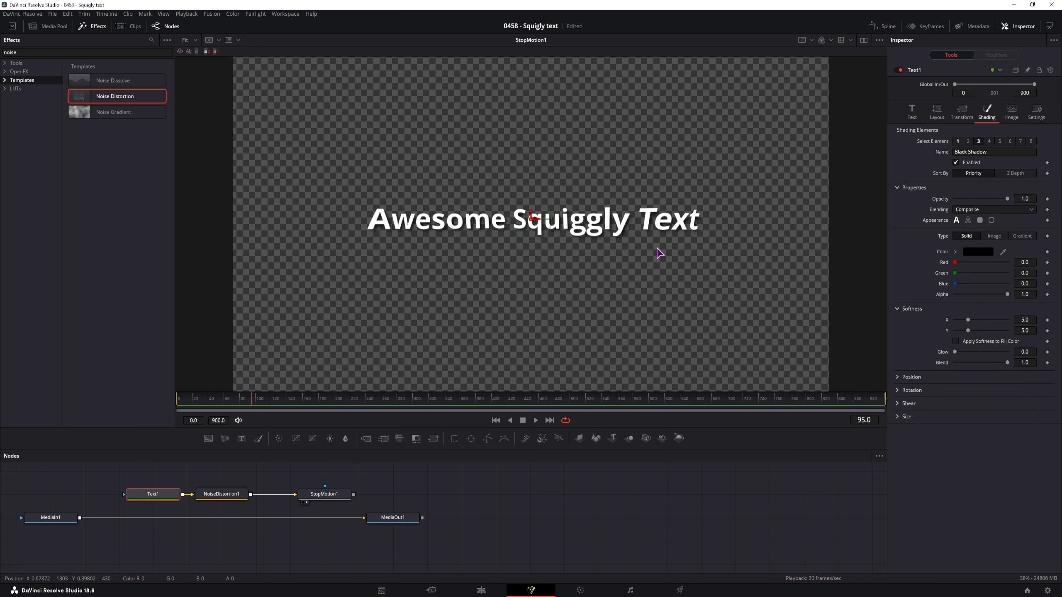
Enable shading element 2, the outline, on Text1 and color it pure blue with Red 0, Green 0 and Blue 1.
left_click(968, 143)
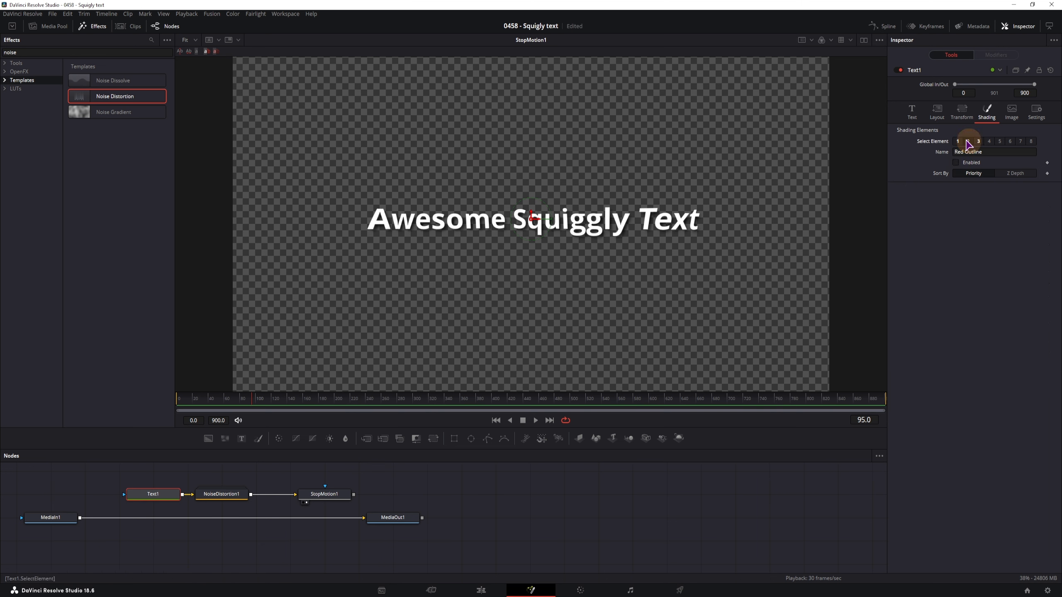
left_click(956, 162)
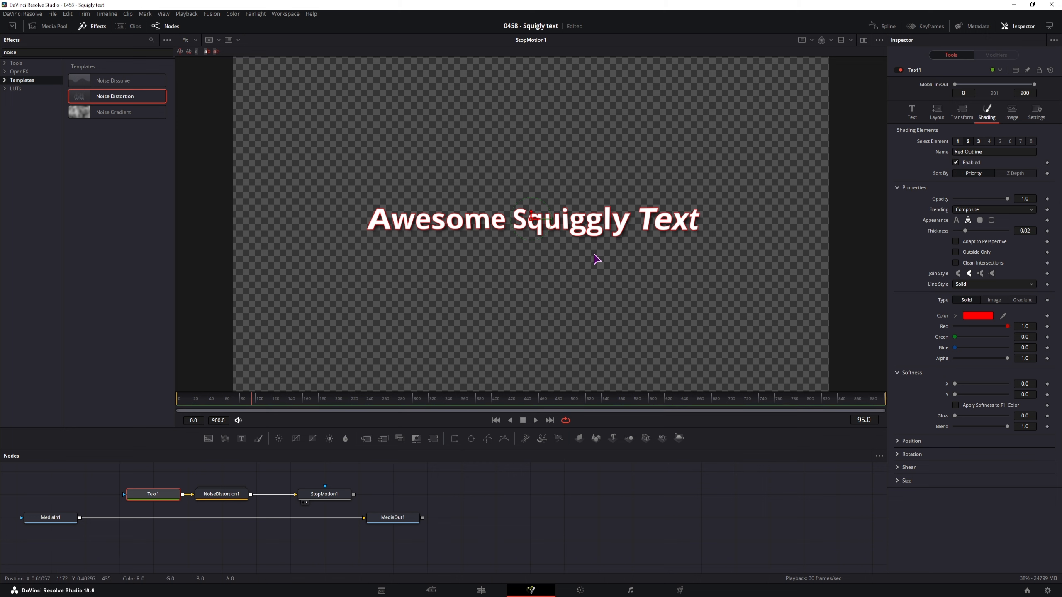
left_click_drag(955, 337, 1024, 337)
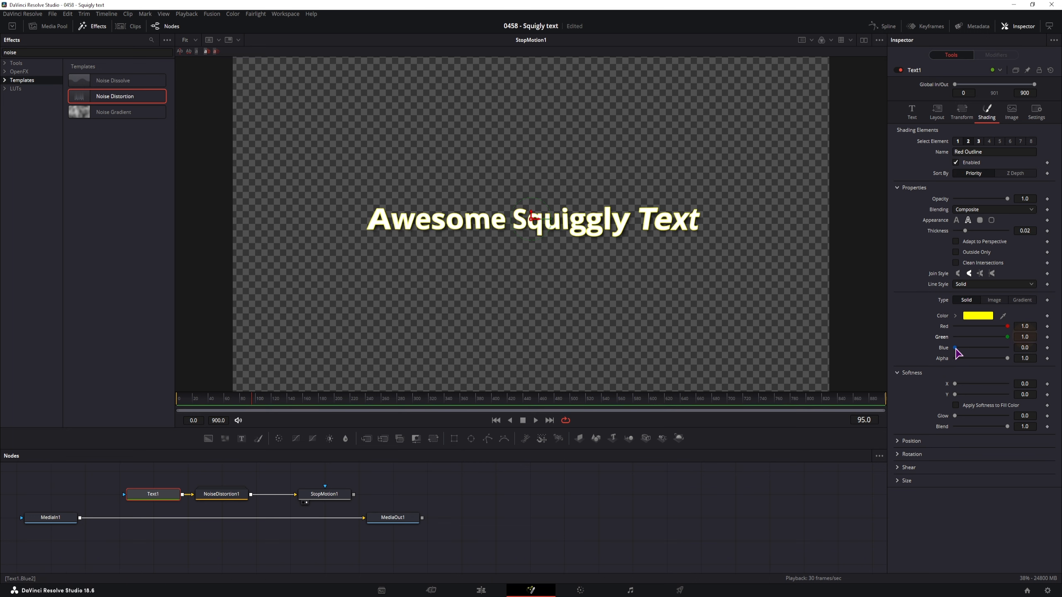
left_click_drag(955, 348, 1025, 347)
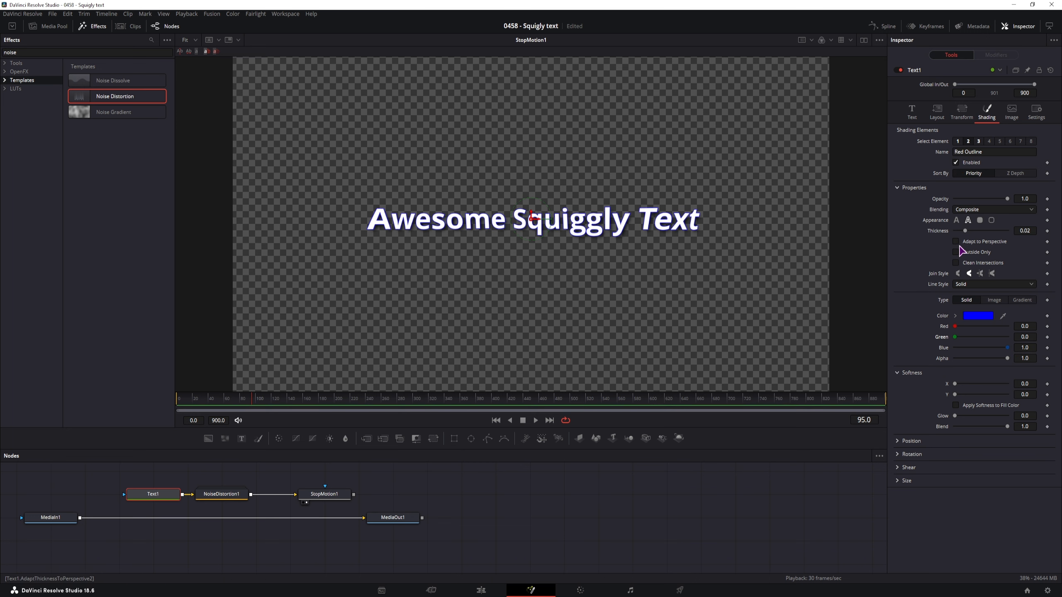
Restrict the text outline to Outside Only and set its thickness to about 0.0409.
left_click(956, 253)
scroll(430, 202, "up", 5)
mouse_move(961, 231)
left_mouse_down()
mouse_move(1011, 232)
mouse_move(976, 232)
left_mouse_up()
Change the outline color to white with Outside Only turned off, and turn Outside Only back on.
left_click(957, 252)
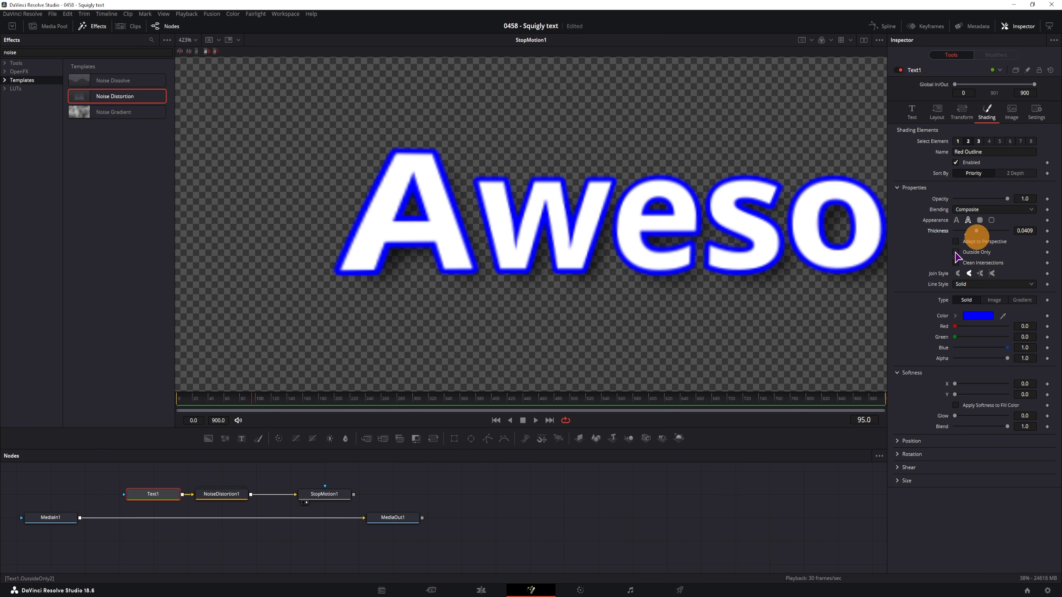
left_click_drag(956, 327, 1044, 344)
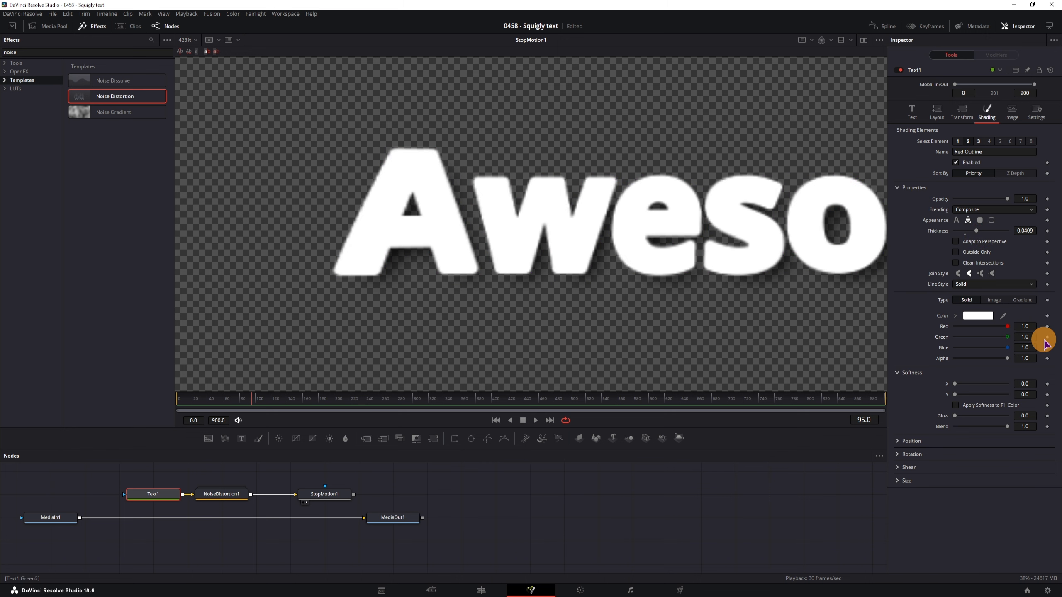
left_click(956, 252)
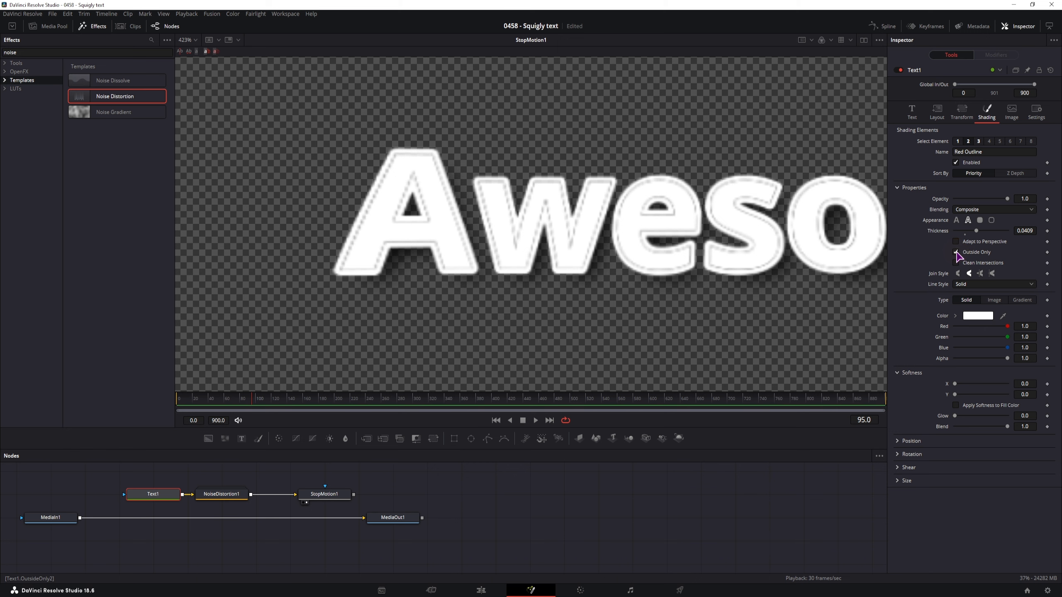
Toggle Outside Only on the Text1 outline to compare the two outline looks.
left_click(957, 252)
left_click(956, 253)
left_click(956, 253)
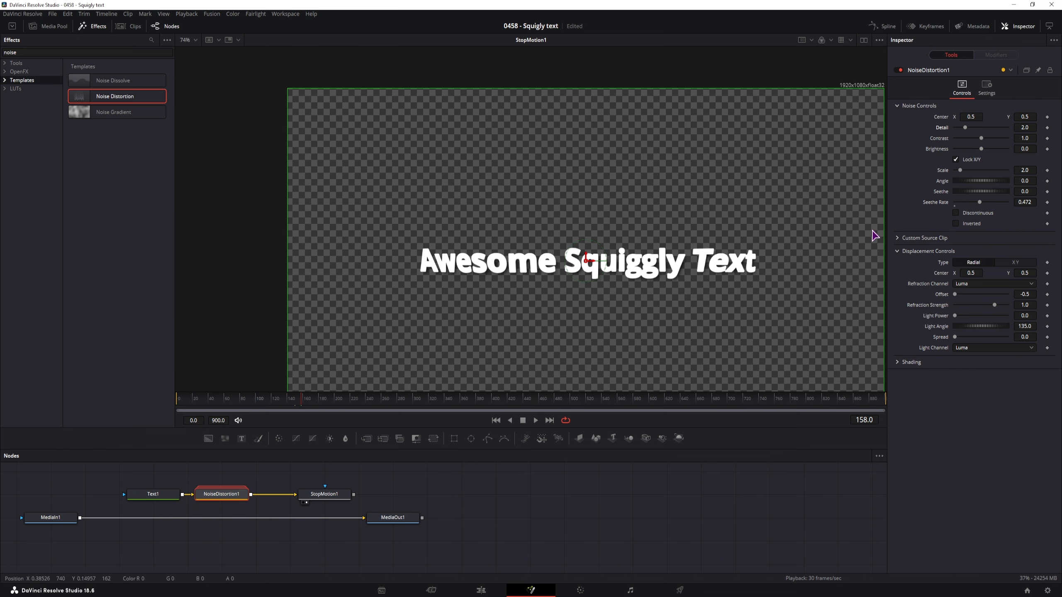
Set NoiseDistortion1 to Detail 6.06, Contrast 2.27 and Brightness 0.24, using XY displacement with X Refraction 0.035 and Y Refraction 0.021.
left_click_drag(966, 128, 988, 149)
Hide the effects library, move NoiseDistortion1 and StopMotion1 away from Text1, and disconnect Text1 from NoiseDistortion1.
left_click_drag(143, 470, 351, 505)
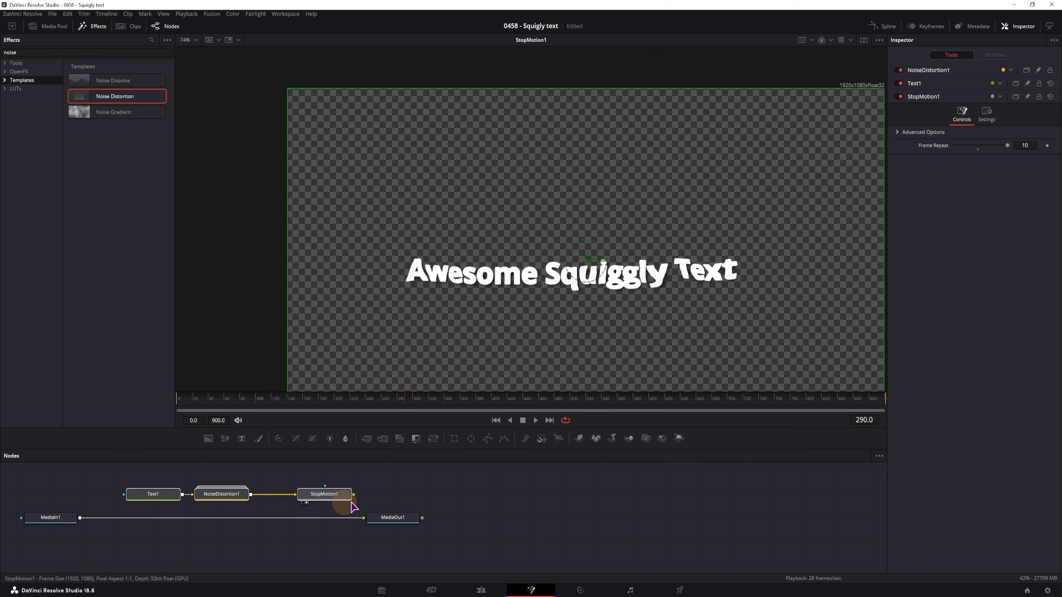
left_click(90, 26)
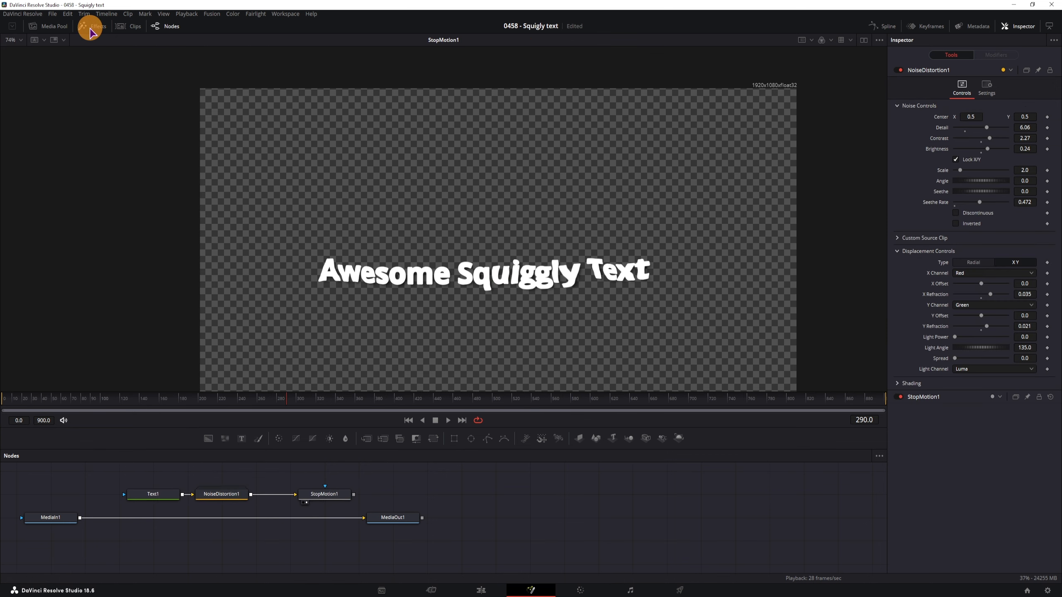
left_click_drag(227, 479, 363, 508)
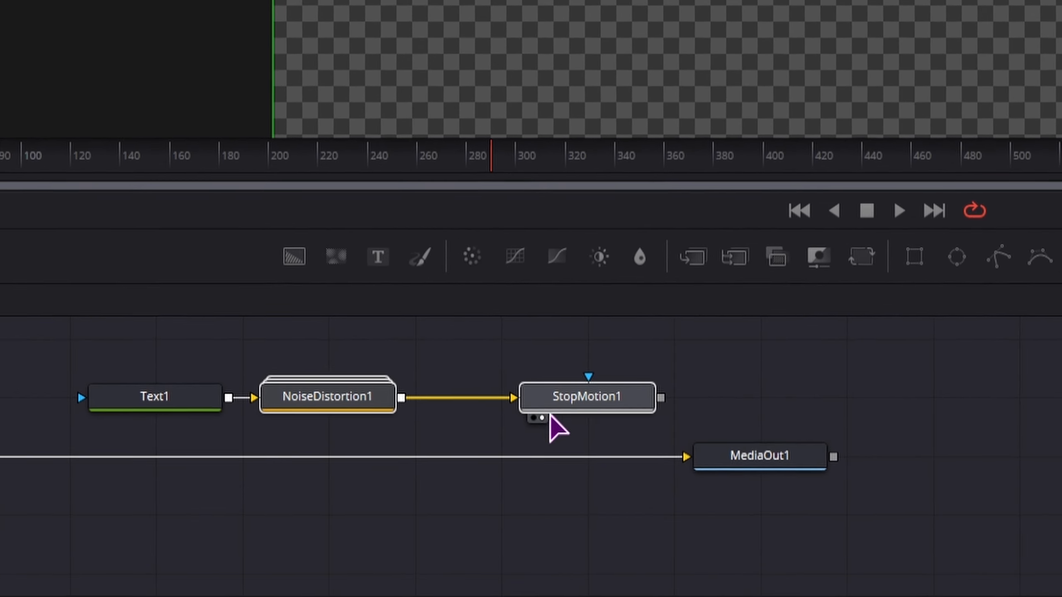
left_click_drag(551, 418, 974, 392)
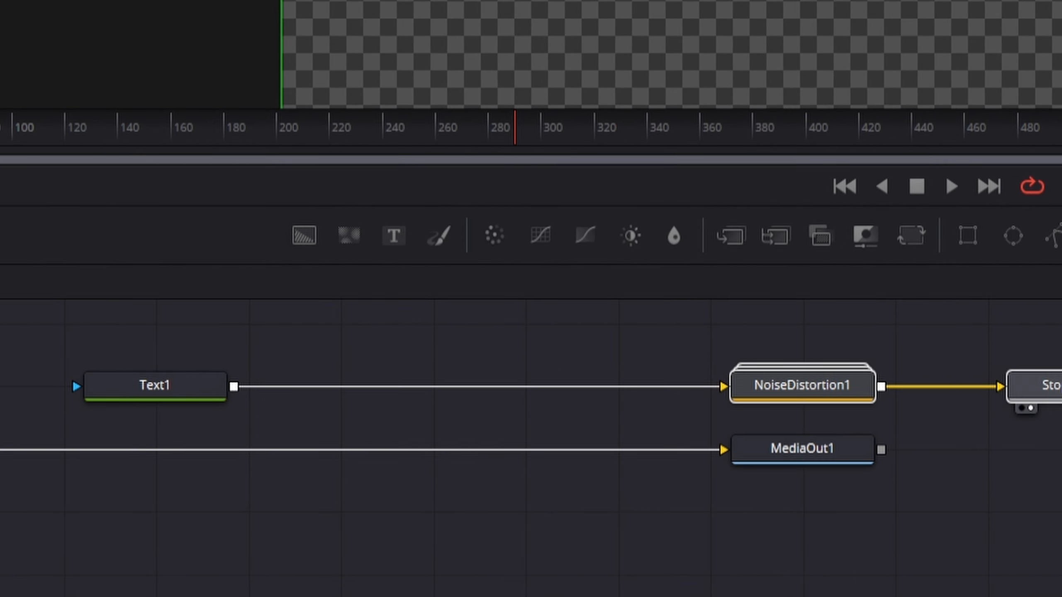
left_click_drag(724, 387, 498, 376)
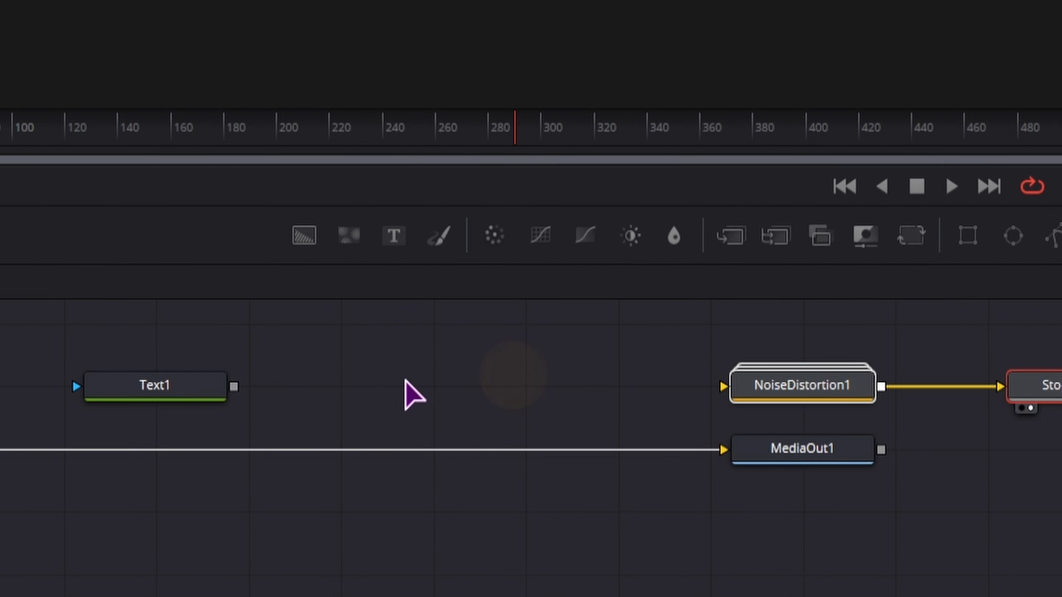
Add a FastNoise node in the empty space beside Text1.
left_click(397, 375)
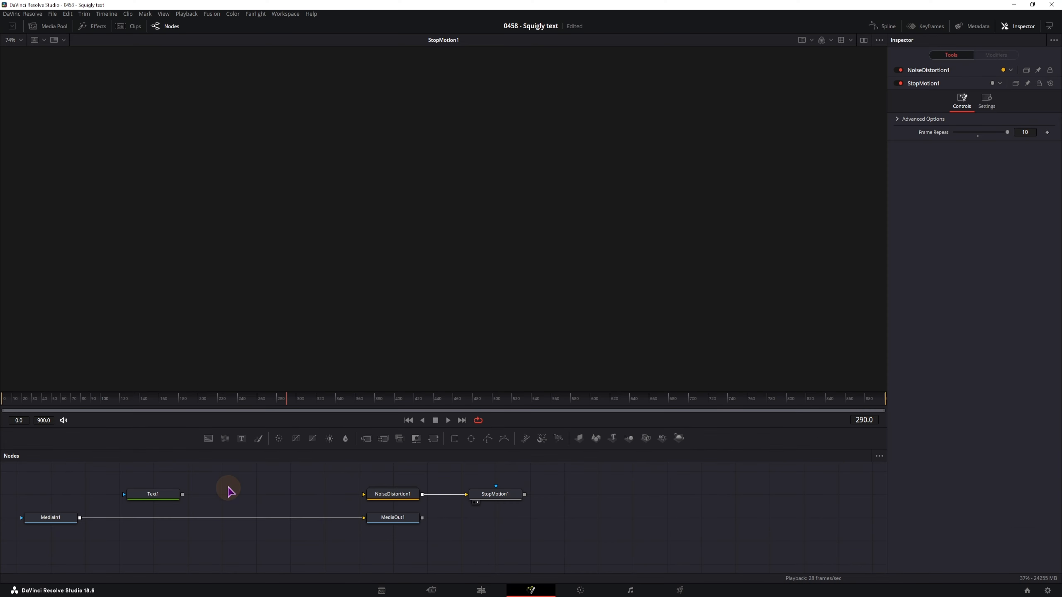
key("shift+space")
type("stop")
key("BackSpace")
key("BackSpace")
key("BackSpace")
key("BackSpace")
type("noi")
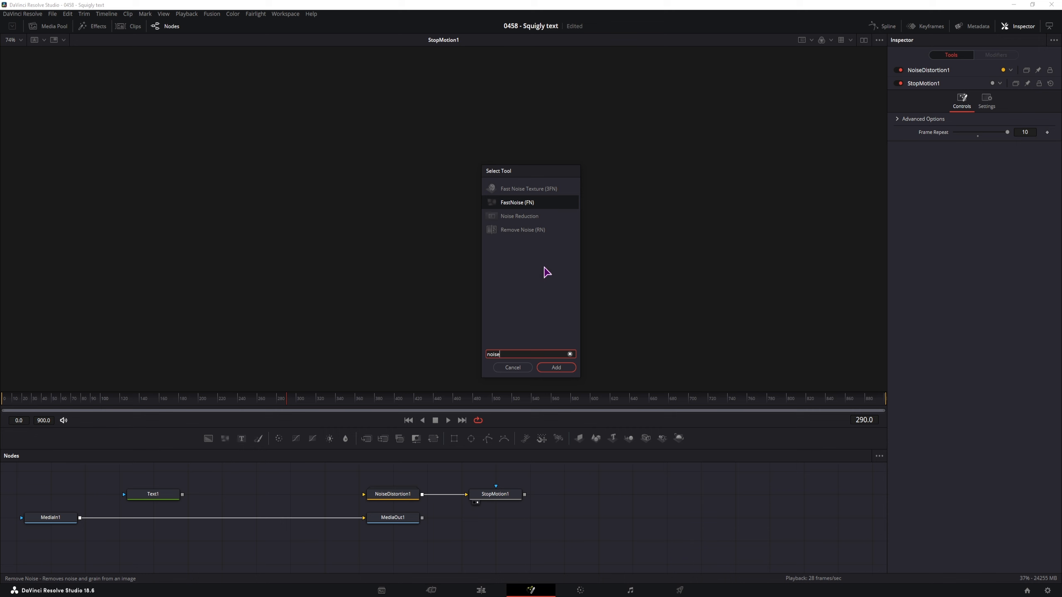
left_click(555, 368)
Add a Displace node in the empty space beside the FastNoise node.
left_click(291, 499)
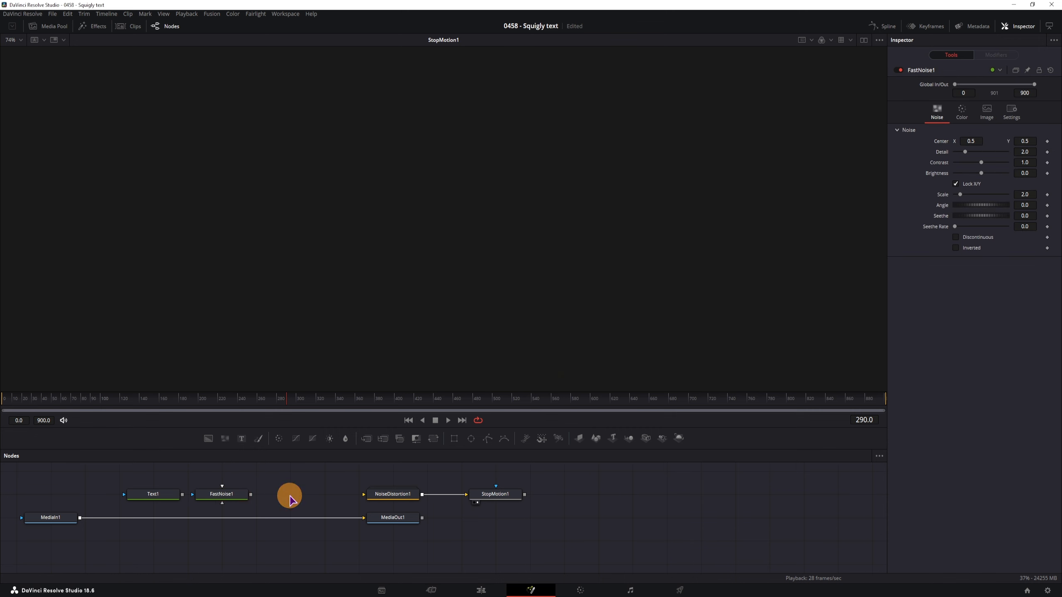
key("shift+space")
type("displ")
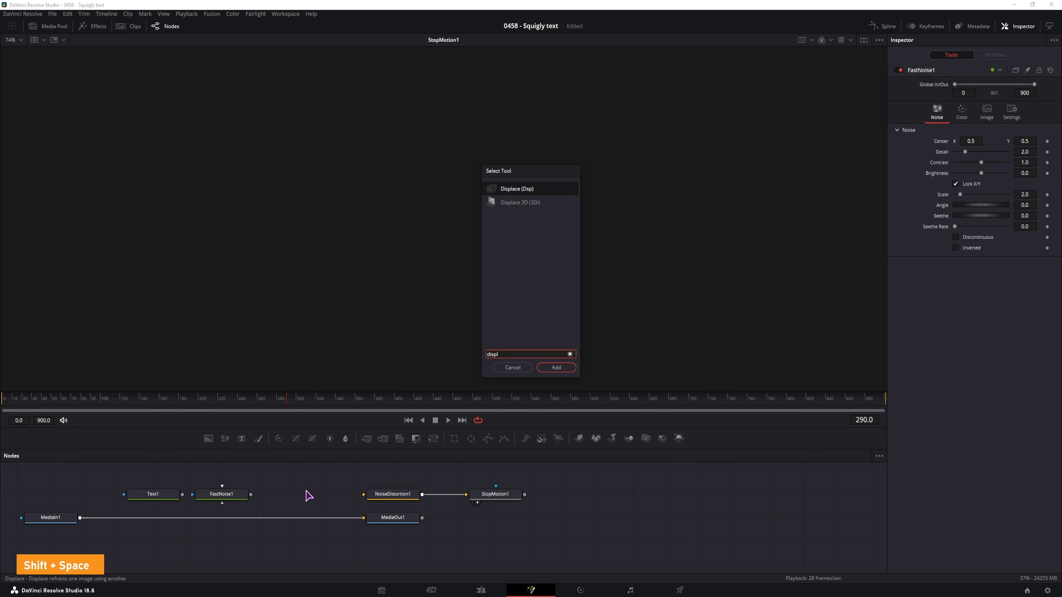
left_click(554, 370)
Place FastNoise1 above the Displace node, feed Text1 and FastNoise1 into it, and view its output from frame 0.
left_click_drag(222, 495, 221, 472)
left_click_drag(289, 497, 234, 486)
left_click_drag(526, 412, 482, 422)
left_click_drag(354, 441, 462, 450)
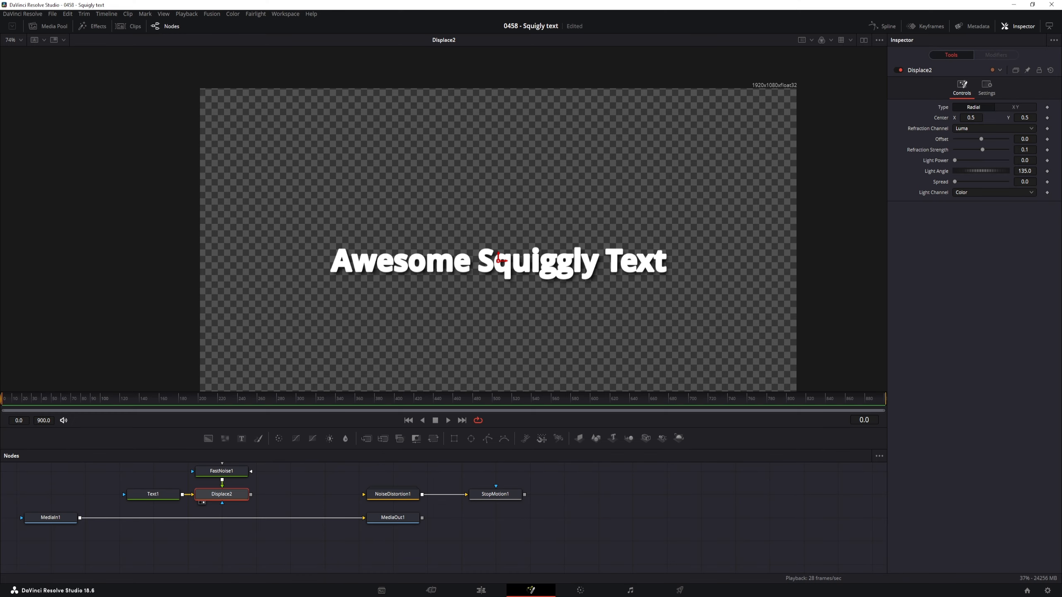
mouse_move(586, 156)
left_mouse_down()
mouse_move(903, 184)
mouse_move(600, 167)
left_mouse_up()
left_click_drag(263, 412, 6, 418)
Set FastNoise1's Seethe Rate to about 0.512 and raise the Displace node's Refraction Strength to 0.95 during playback.
left_click(221, 471)
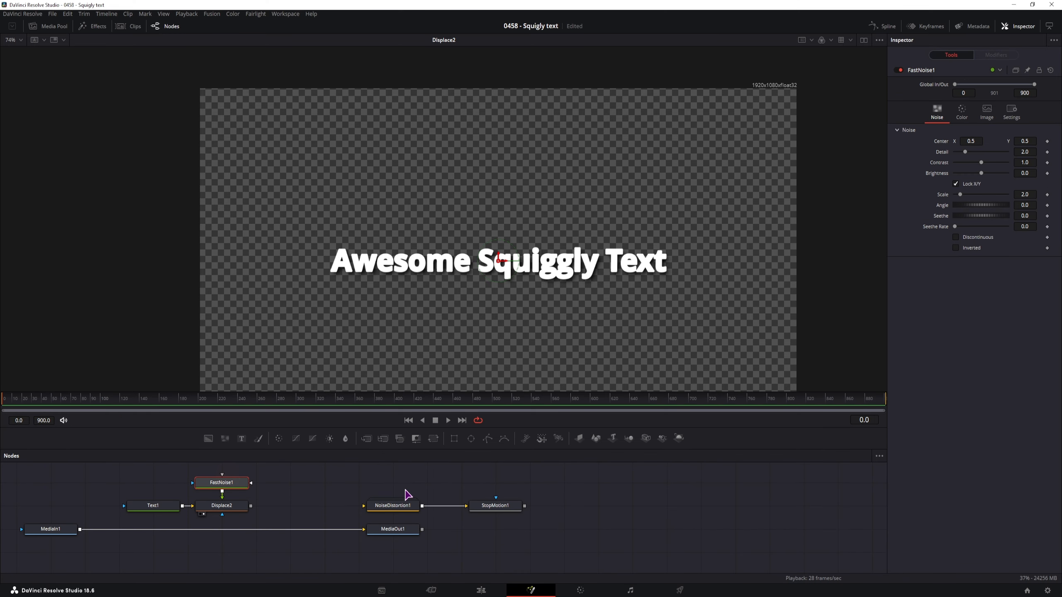
left_click_drag(955, 227, 984, 235)
left_click(240, 506)
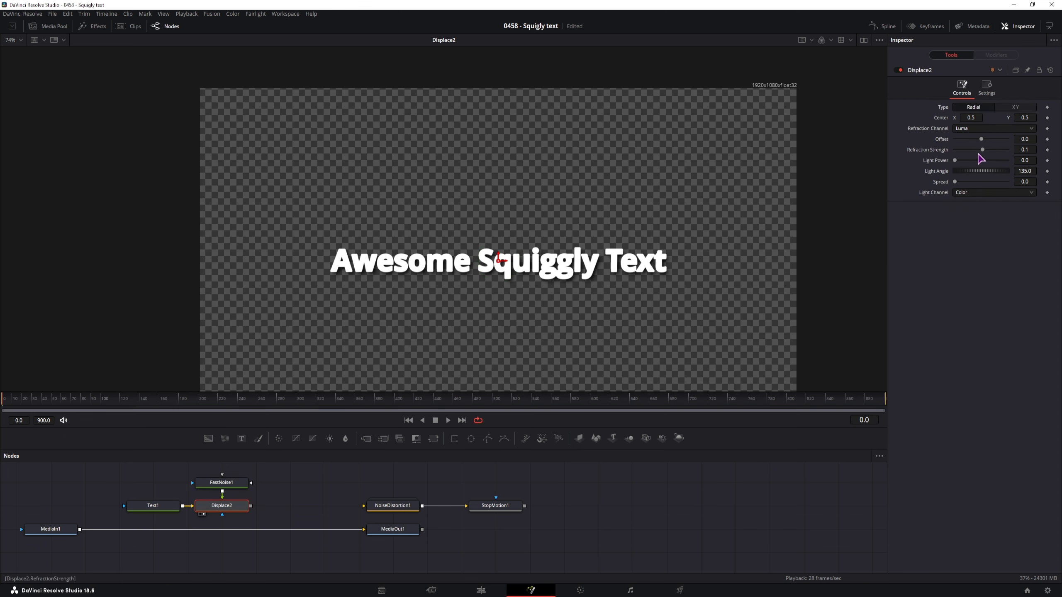
mouse_move(982, 150)
left_mouse_down()
mouse_move(994, 152)
mouse_move(973, 155)
left_mouse_up()
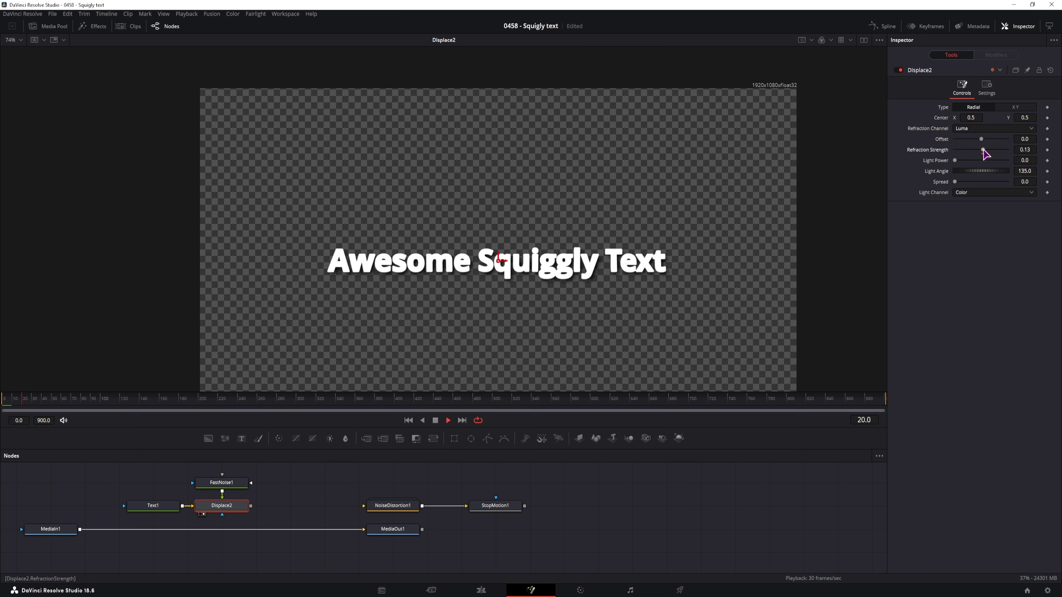
left_click_drag(985, 154, 997, 154)
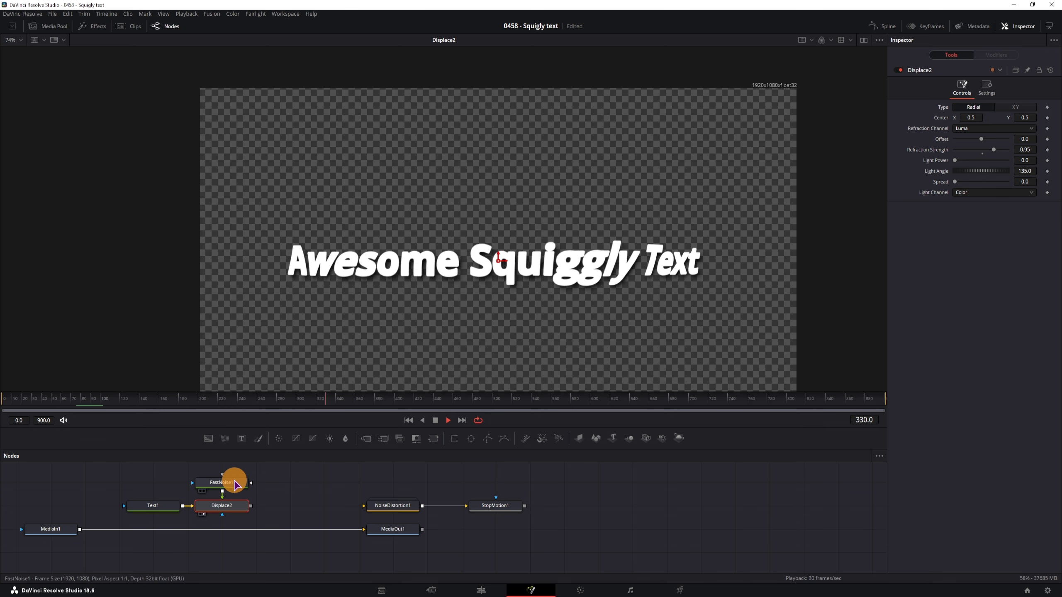
Try the Discontinuous and Inverted options on FastNoise1, switch both off again, and stop playback.
left_click(222, 483)
left_click(957, 238)
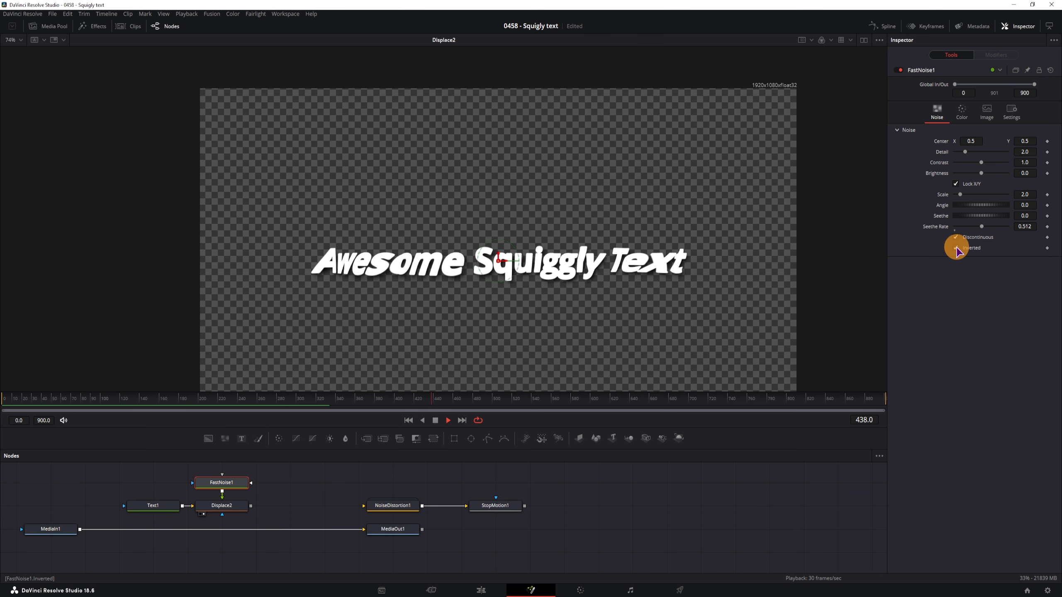
left_click(955, 237)
left_click(956, 248)
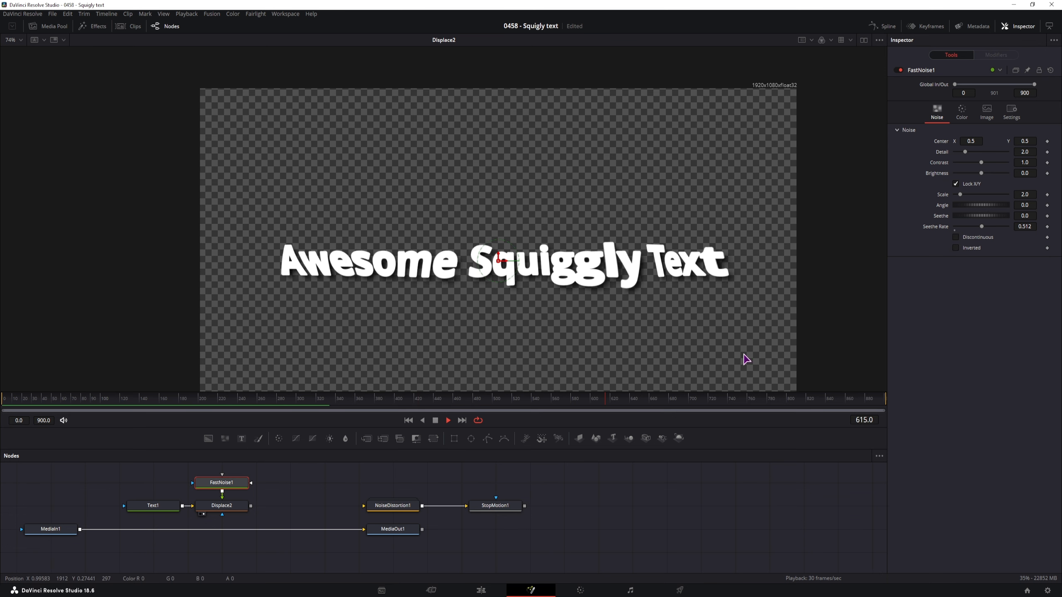
key("space")
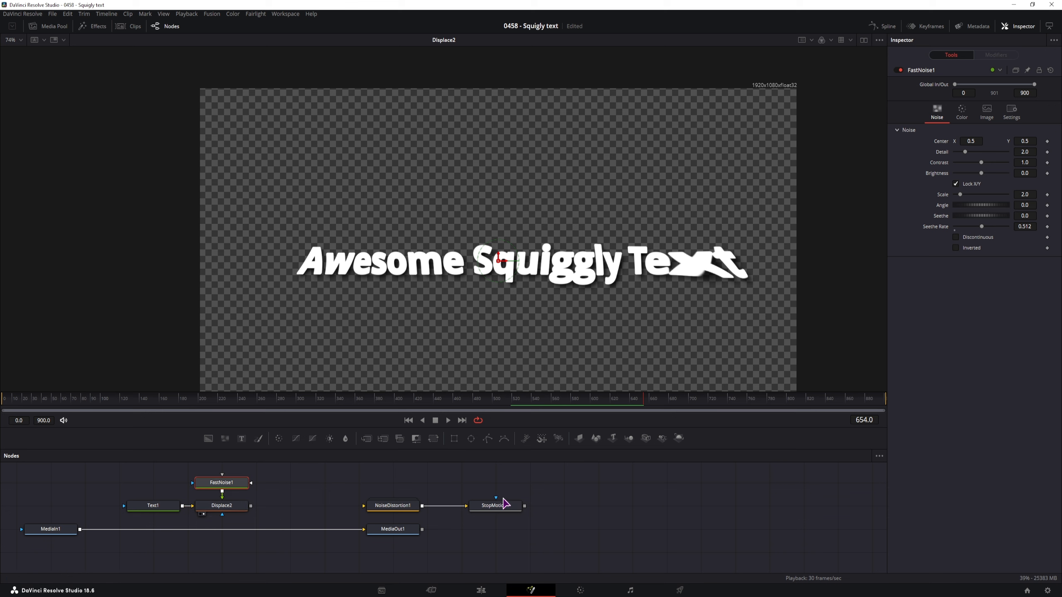
Move the unused NoiseDistortion1 and StopMotion1 nodes farther away to make room after the Displace node.
left_click_drag(502, 507, 455, 507)
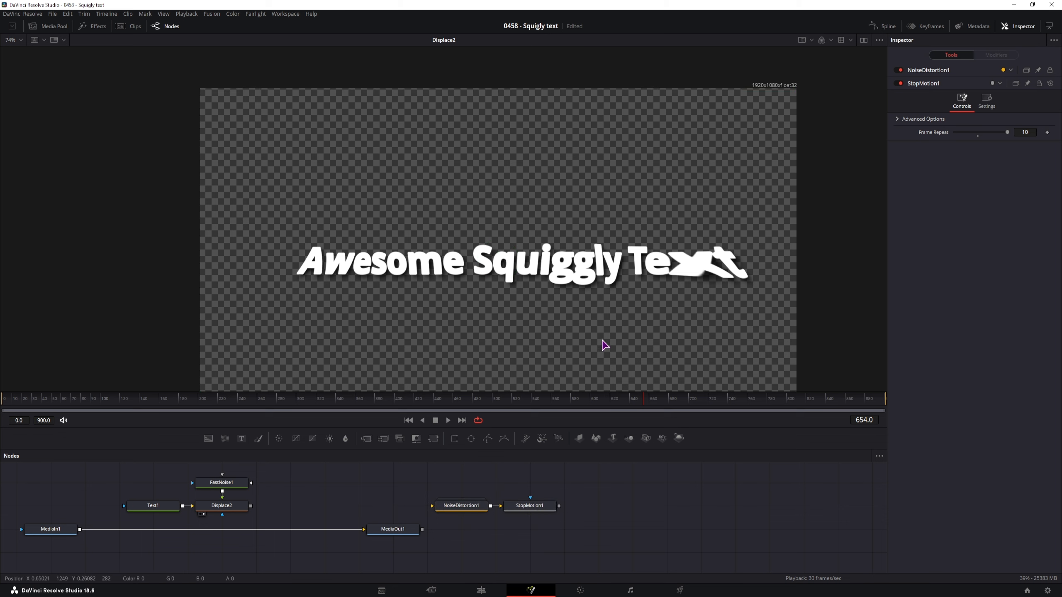
left_click(229, 506)
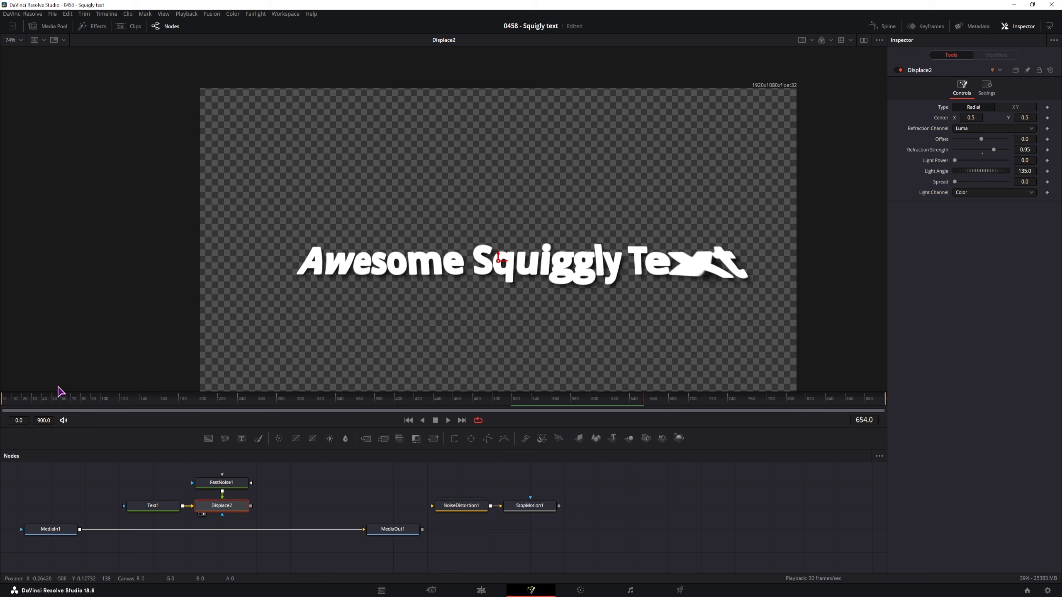
Add a Time Speed node beside the Displace node.
left_click(288, 507)
key("shift+space")
type("speed")
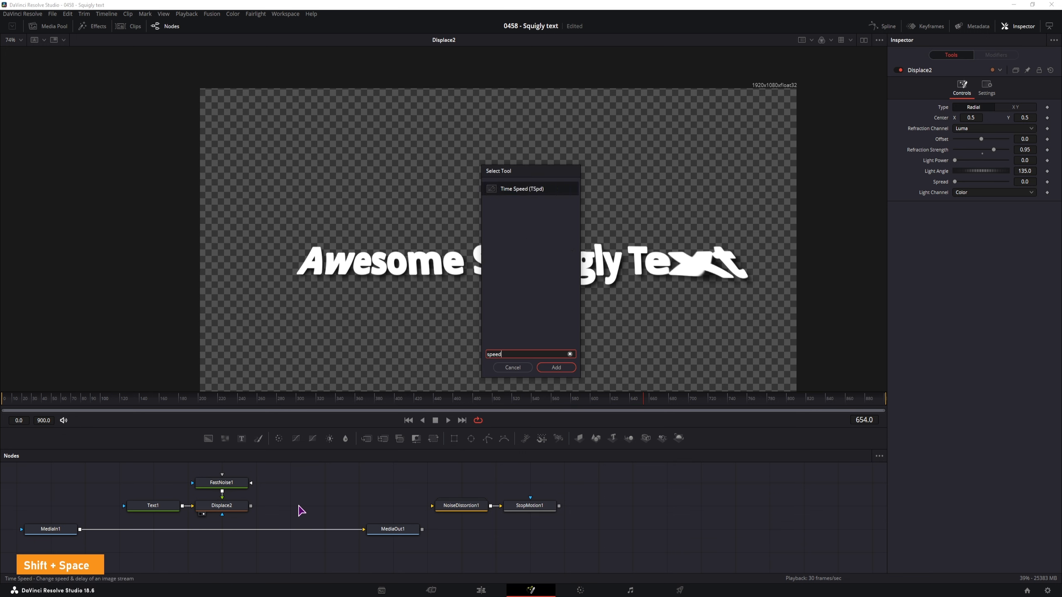
left_click(526, 189)
left_click(555, 367)
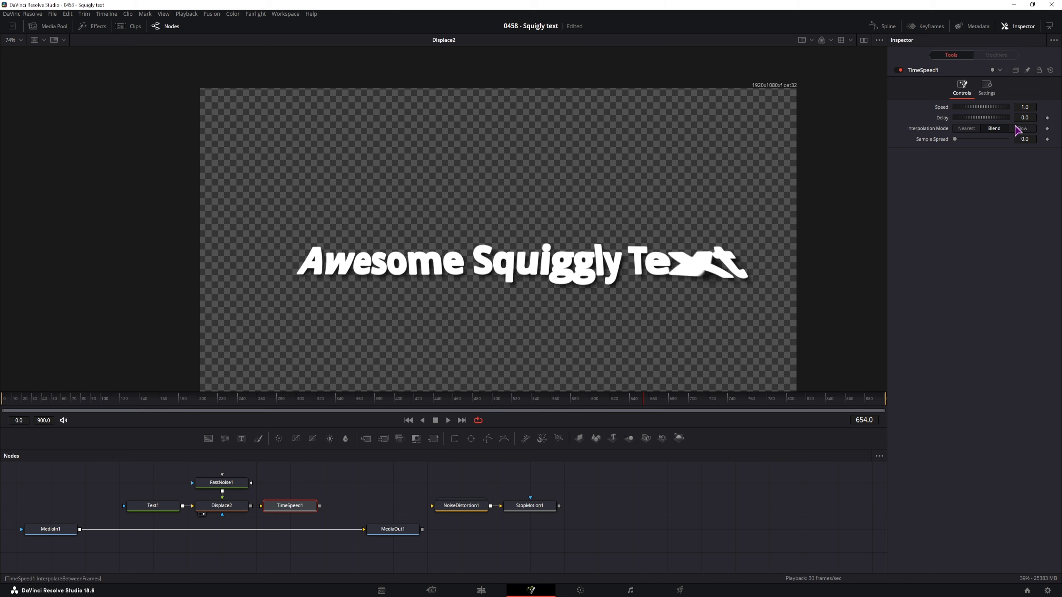
Set the Time Speed node to Speed 0.1 with Nearest interpolation, fed by the Displace node, and play back its output.
left_click(1033, 107)
left_click(969, 130)
left_click(290, 505)
key("2")
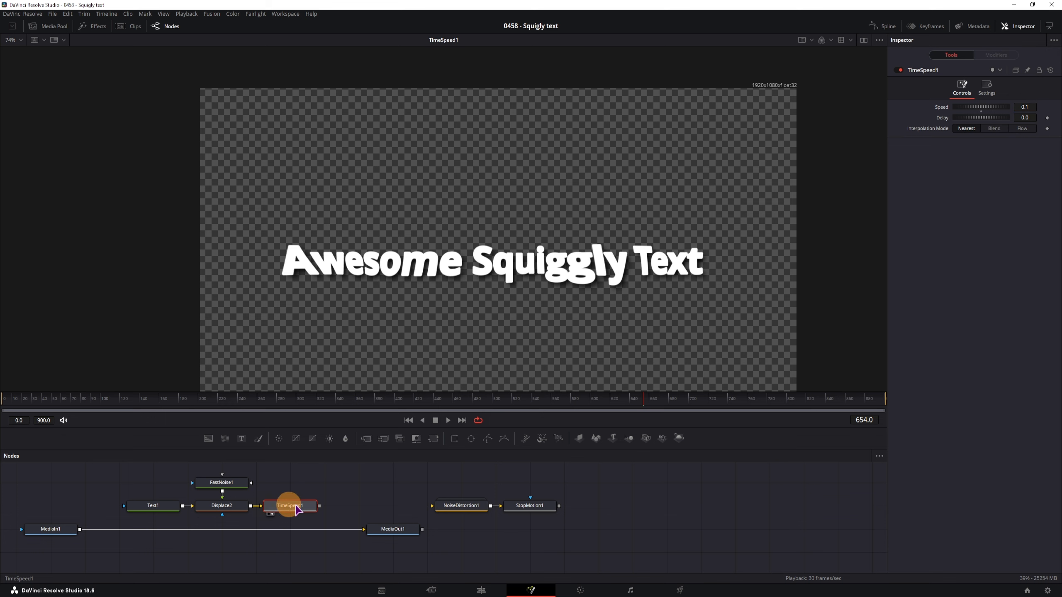
key("space")
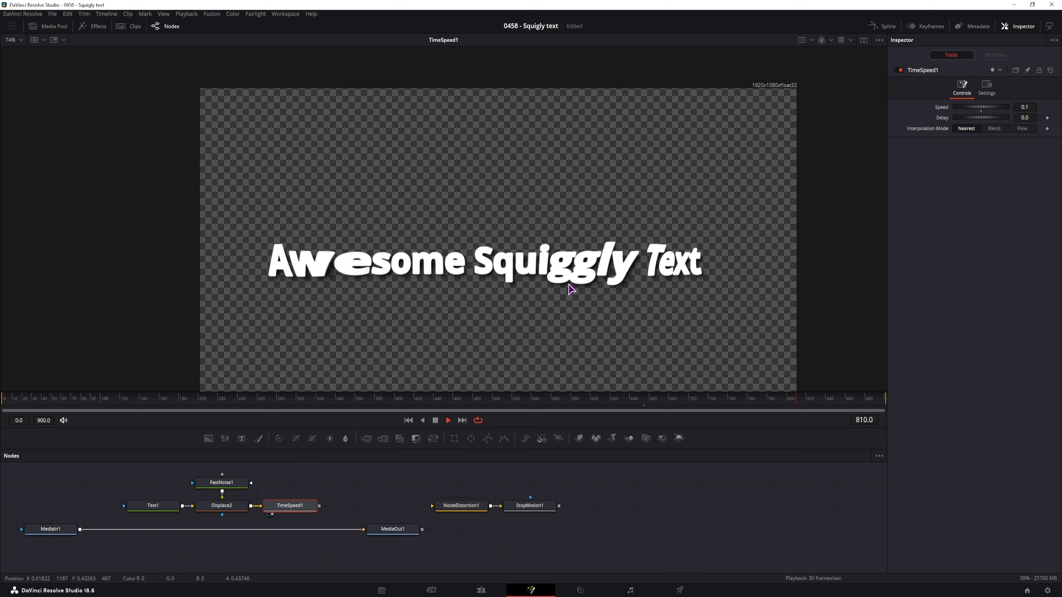
Delete the Time Speed node from the node graph.
left_click_drag(303, 507, 337, 486)
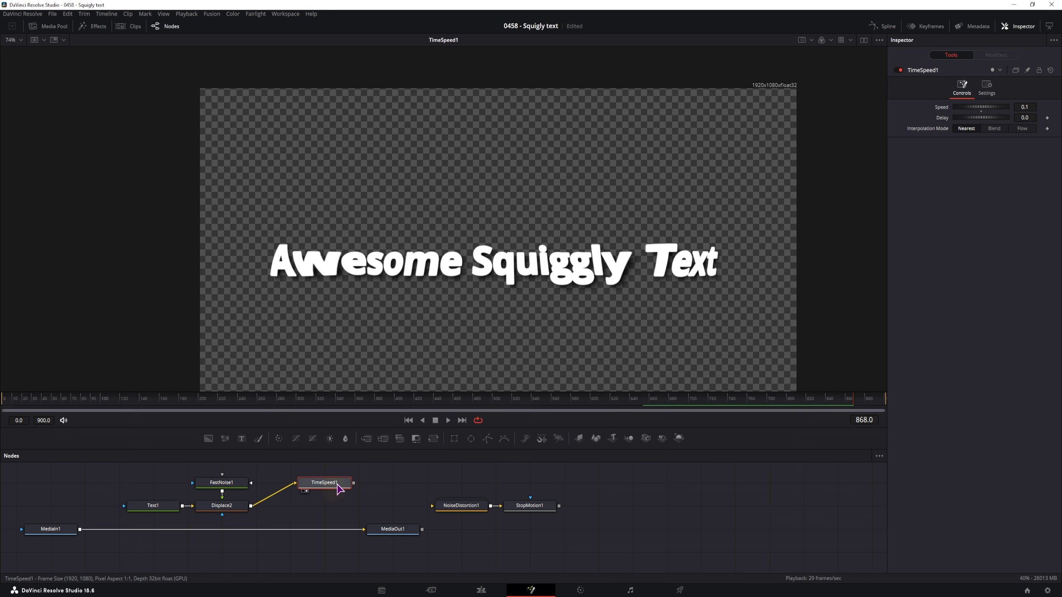
left_click(295, 485)
left_click(316, 482)
key("Delete")
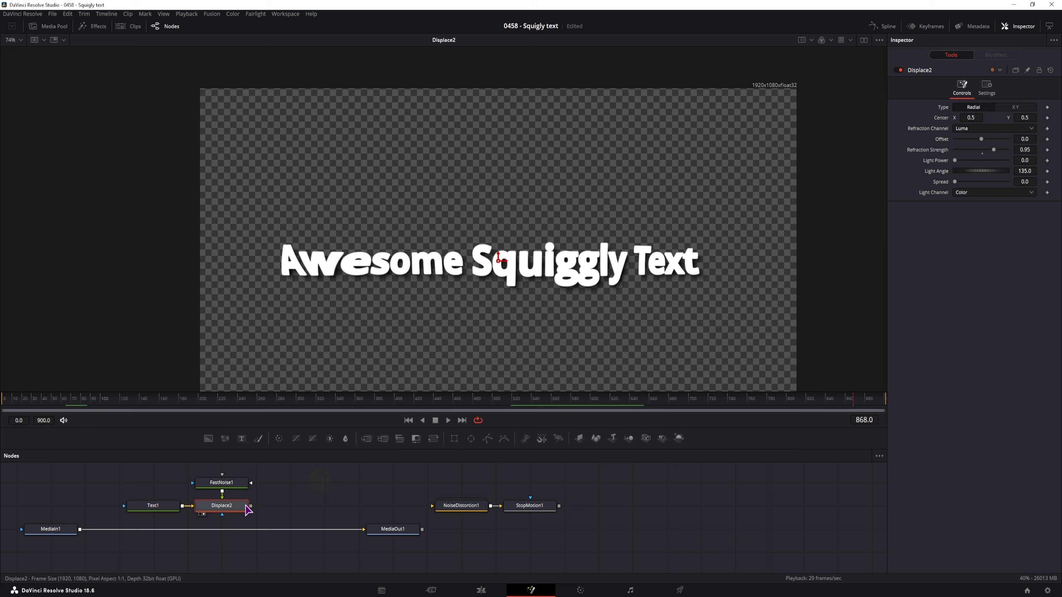
Add a Duplicate node, place it next to the Displace node, connect the Displace output to it, and view the result.
left_click(311, 507)
key("shift+space")
type("dupl")
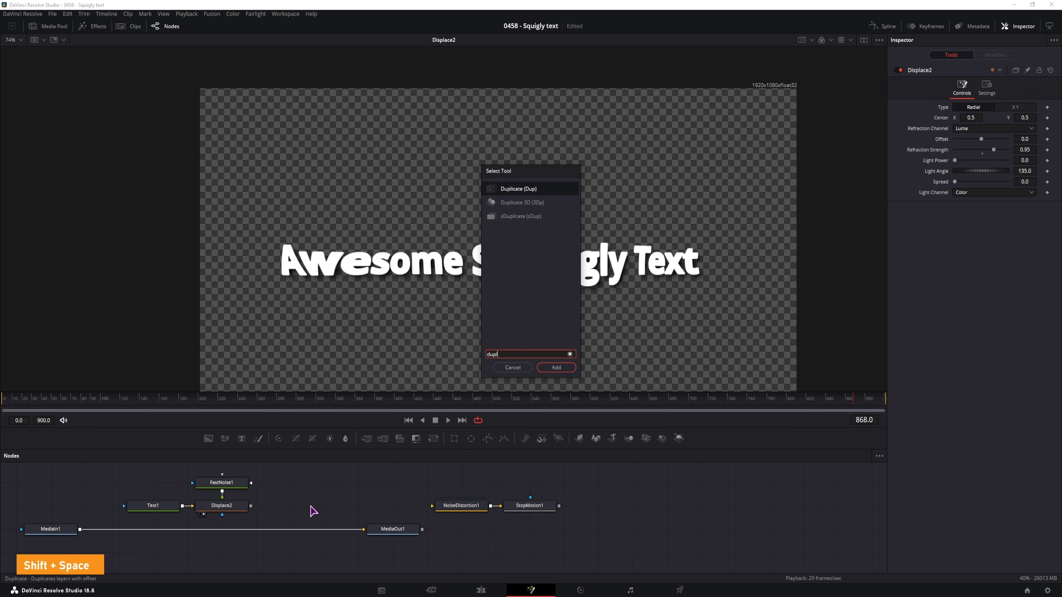
left_click(556, 367)
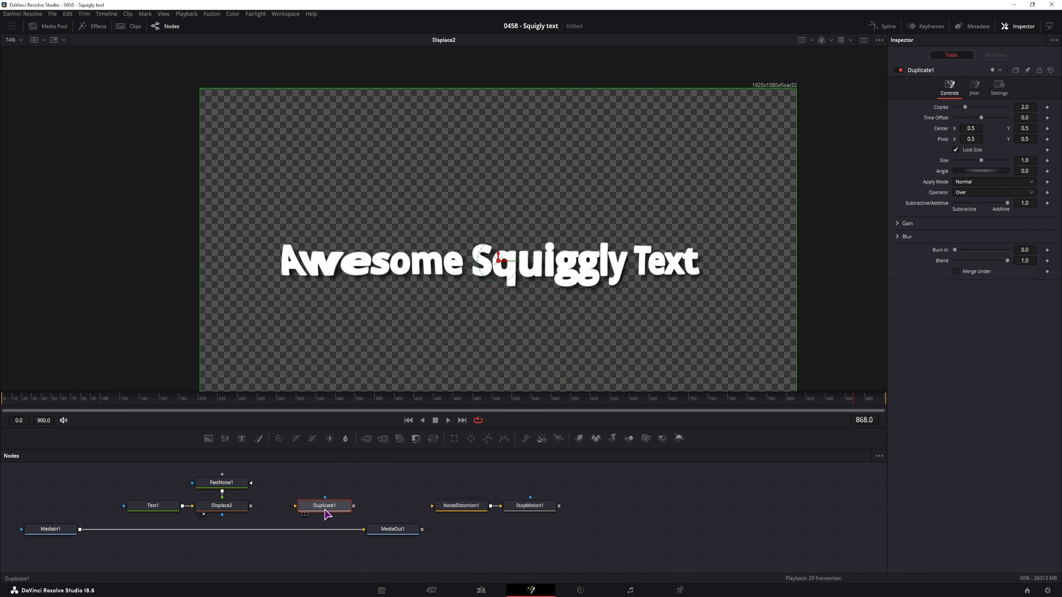
left_click(303, 509)
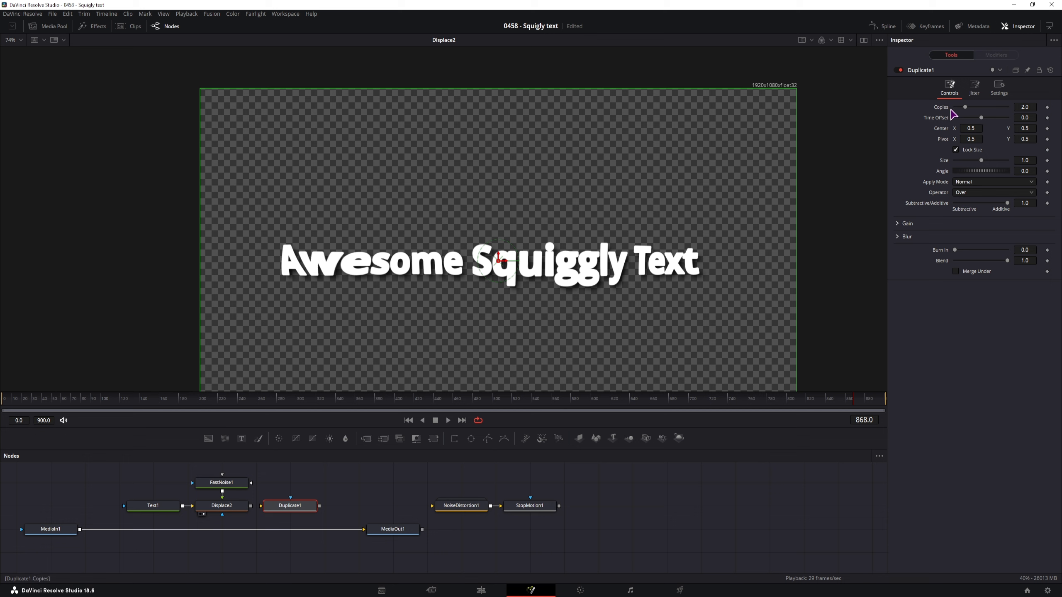
left_click_drag(251, 506, 282, 510)
key("2")
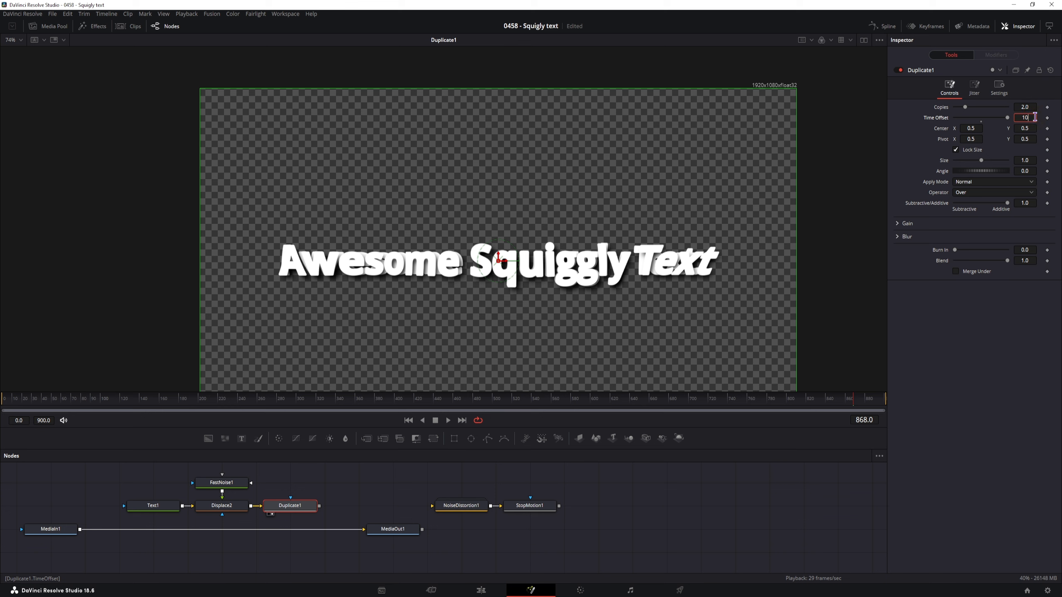
Set the Duplicate node's Time Offset to 10 and play back the animation.
key("Tab")
left_click(682, 512)
key("space")
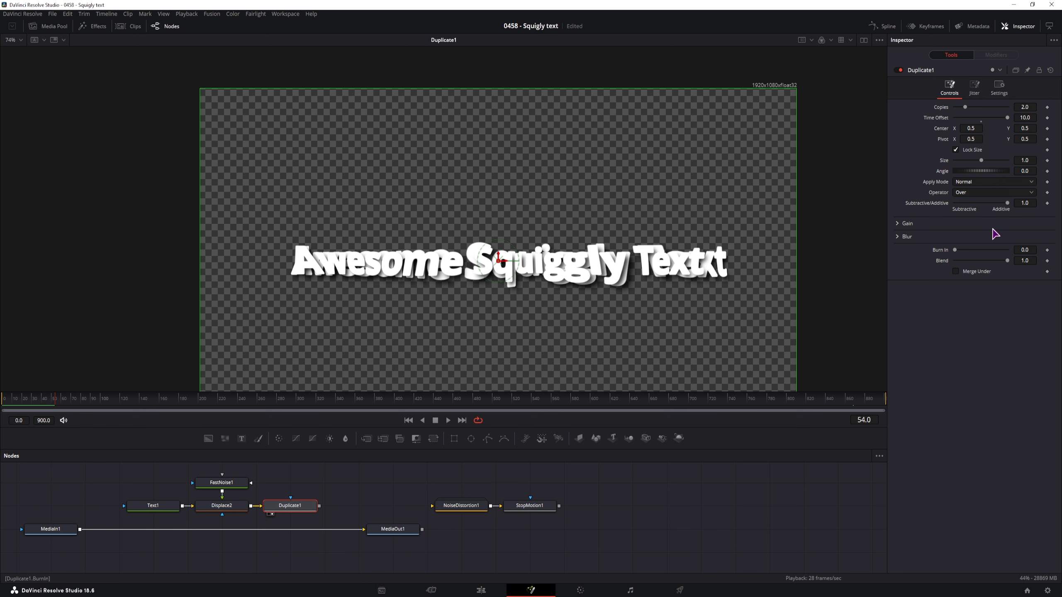
Try 0 copies and 1 copy on the Duplicate node, and play back the single-copy animation.
left_click_drag(964, 107, 948, 104)
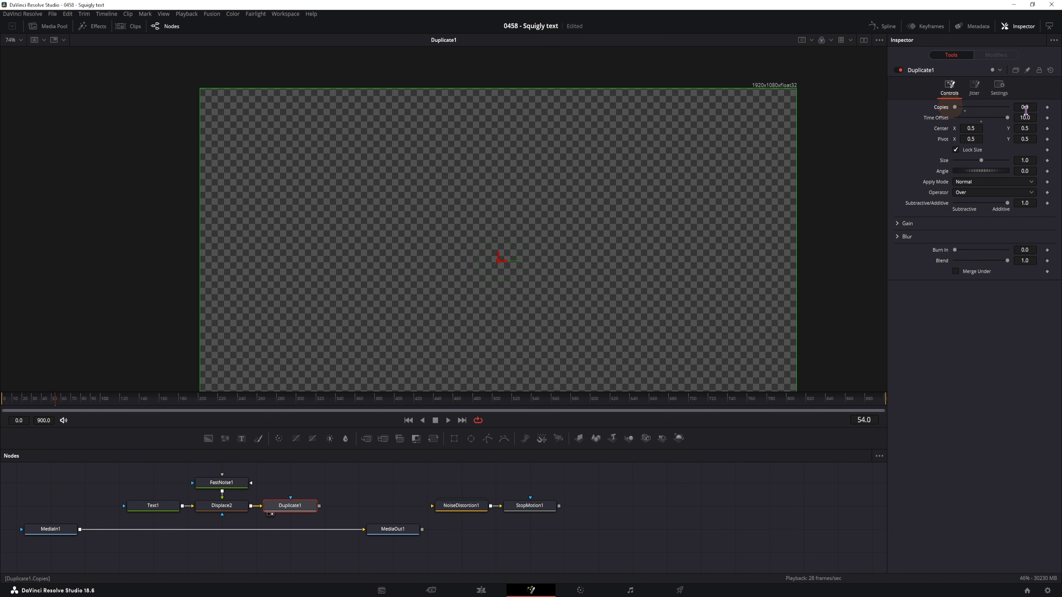
left_click(1030, 107)
type("1")
key("Tab")
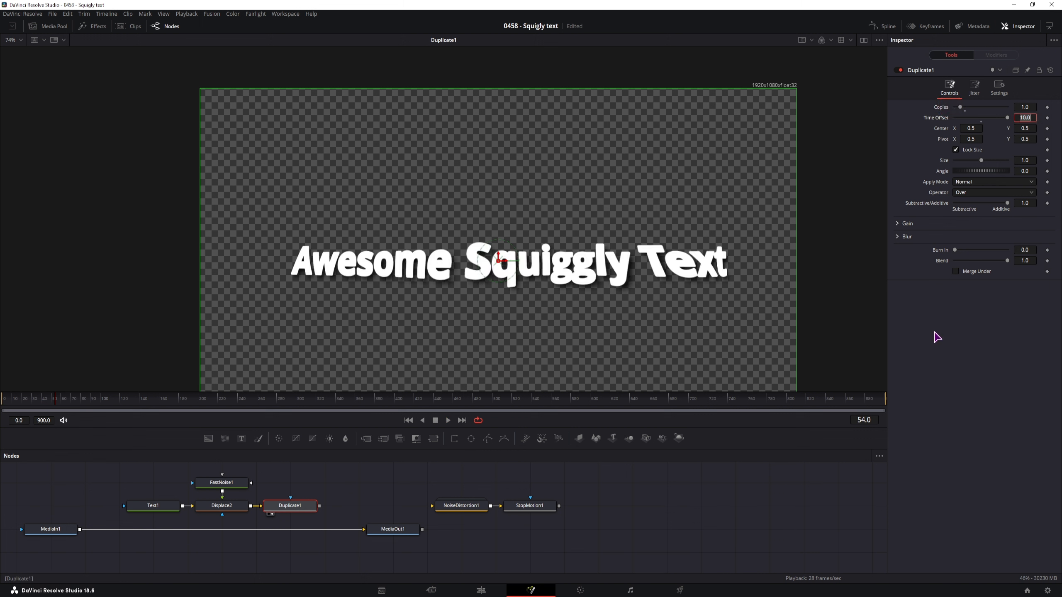
left_click(672, 502)
key("space")
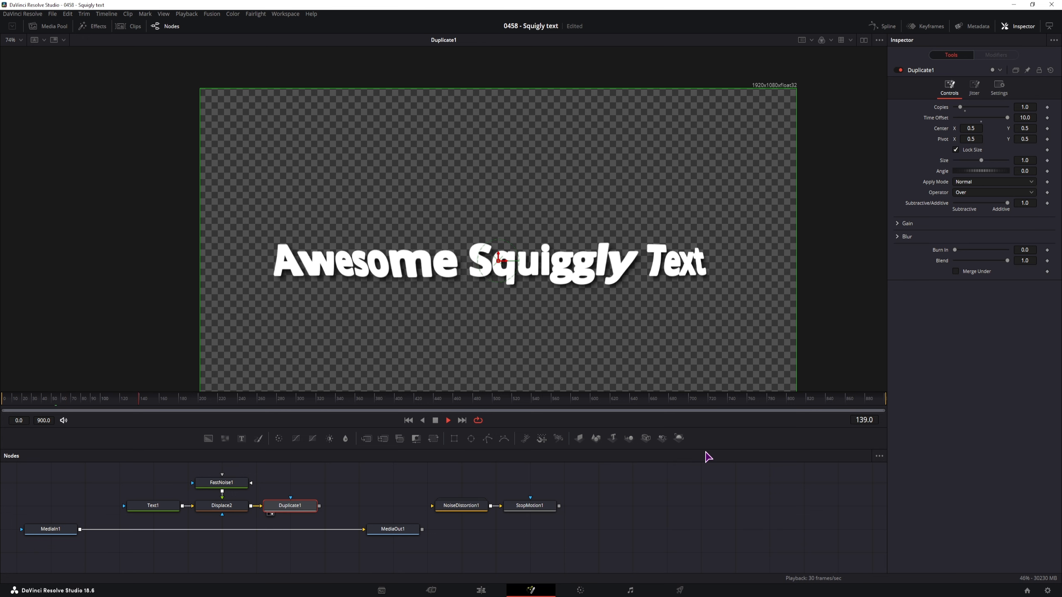
key("space")
Set the Duplicate node's Copies to 2.
left_click(964, 108)
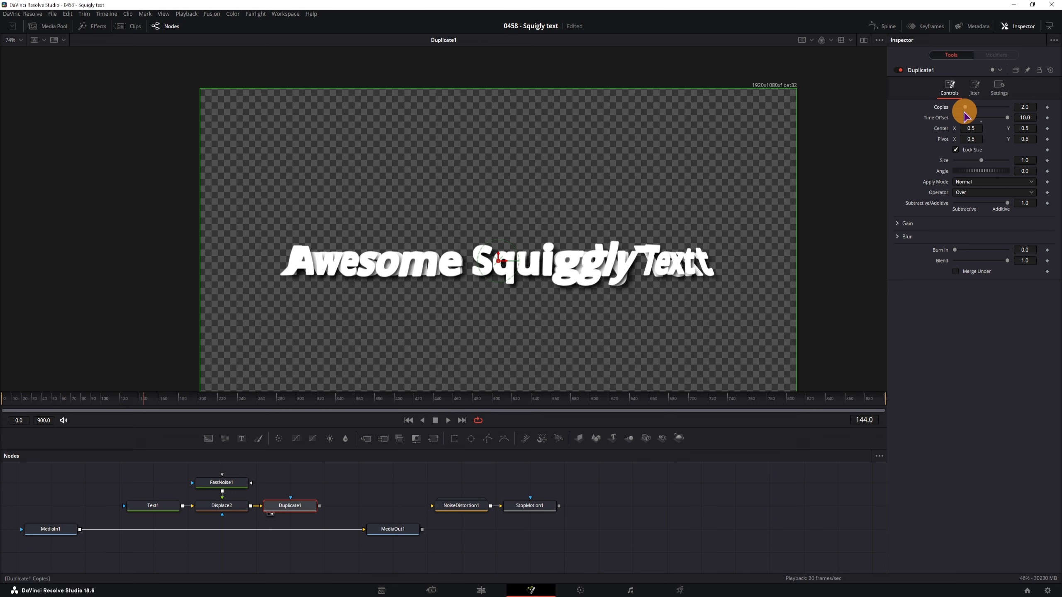
Play back the two-copy animation and delete the Duplicate node.
left_click(794, 466)
key("space")
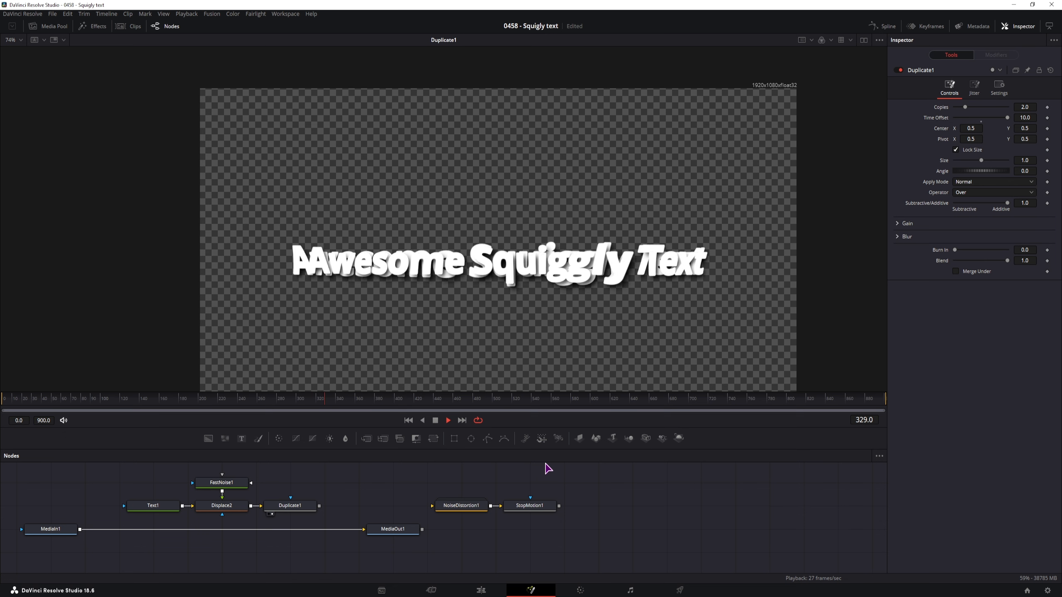
left_click(308, 505)
key("Delete")
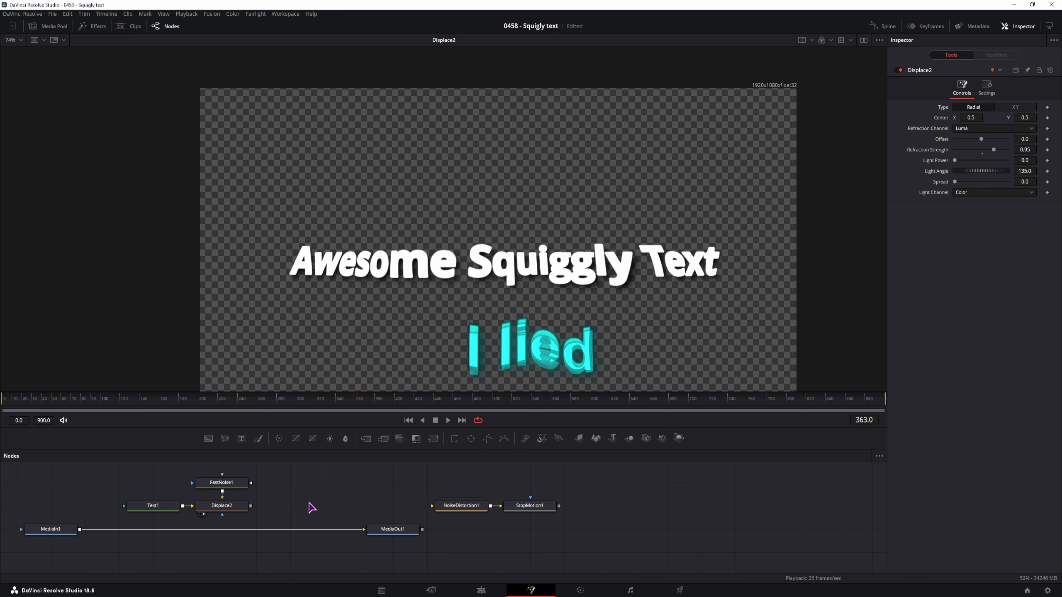
Add a TimeStretcher node after the Displace node, connect and view it, and clear its Source Time keyframe.
key("shift+space")
type("dupl")
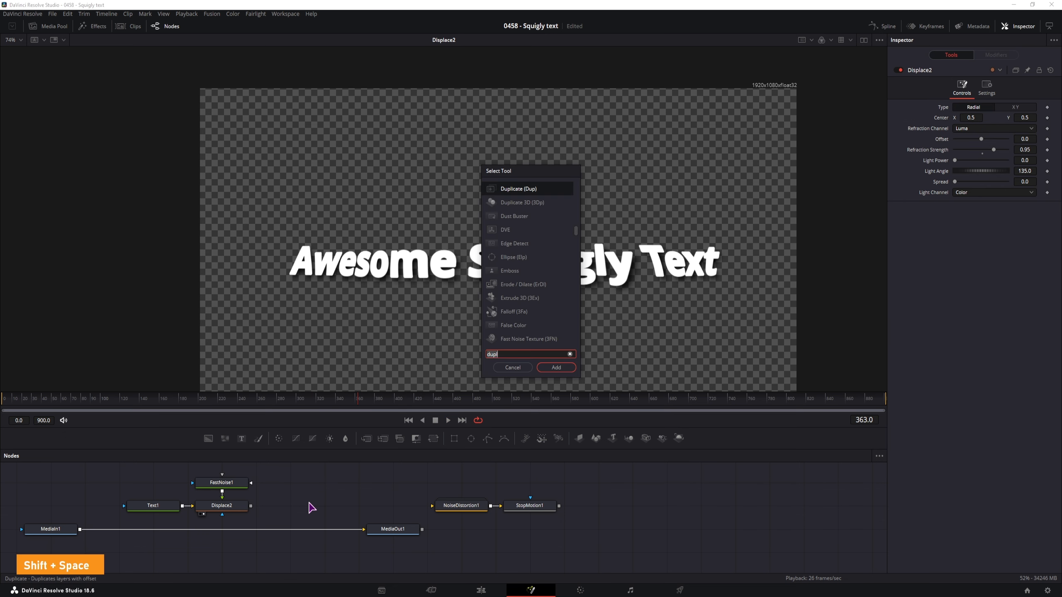
key("BackSpace")
key("BackSpace")
key("BackSpace")
key("BackSpace")
type("time")
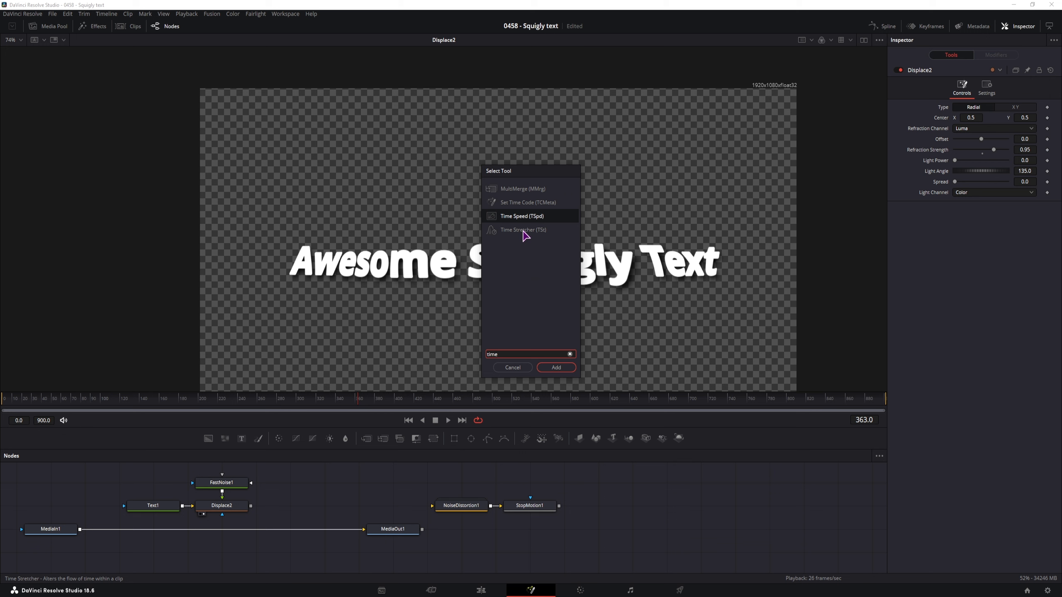
left_click(523, 231)
left_click(560, 368)
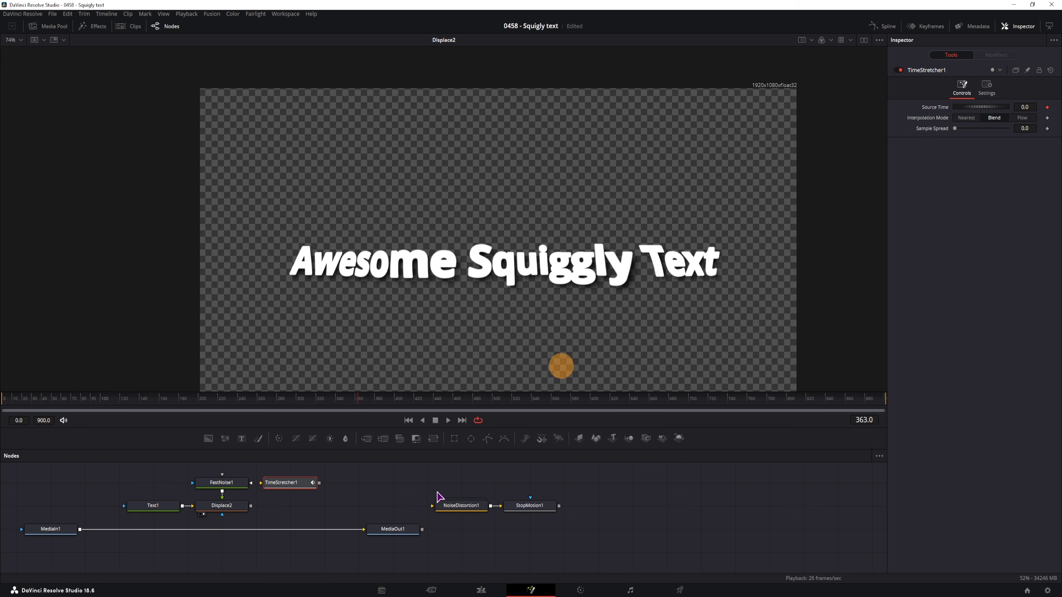
left_click(1050, 112)
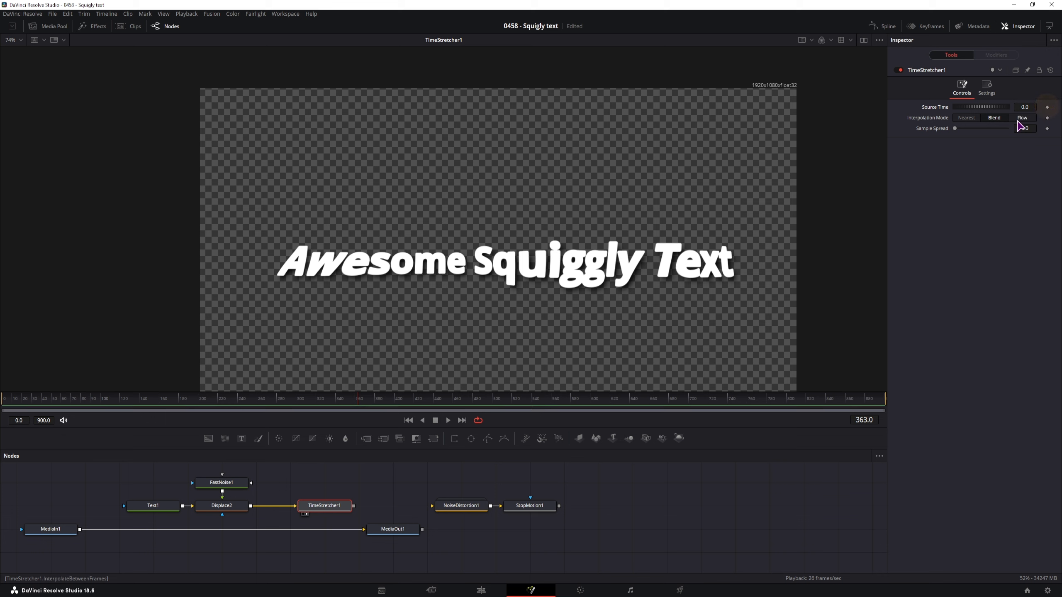
Try a Sample Spread of 0.5 on the TimeStretcher, and switch its Interpolation Mode to Nearest.
left_click_drag(955, 128, 1031, 135)
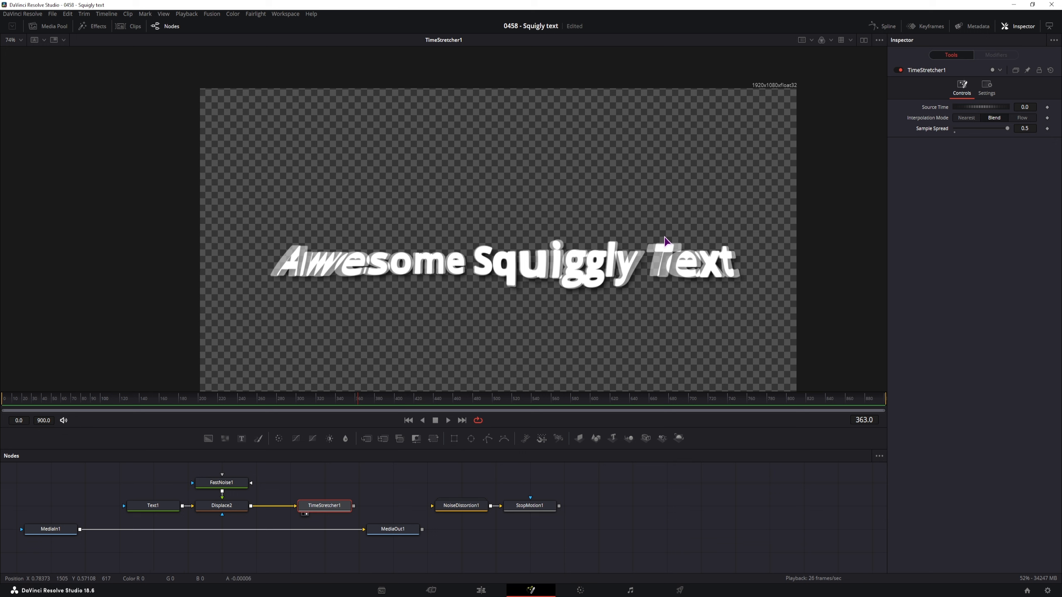
left_click(966, 118)
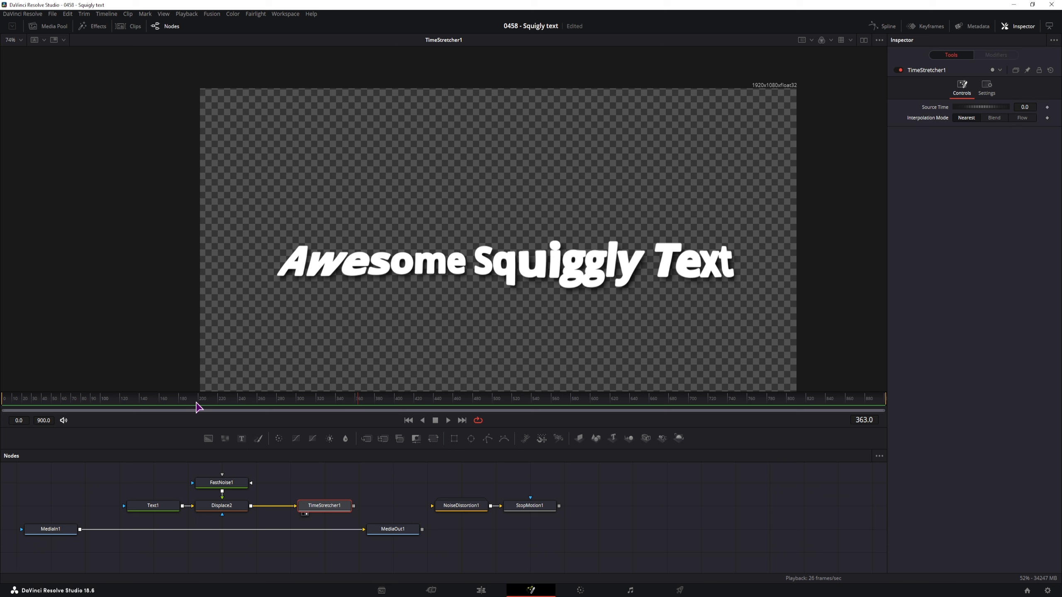
Scrub to frame 77 and open the TimeStretcher's Source Time value for editing.
left_click_drag(116, 401, 77, 402)
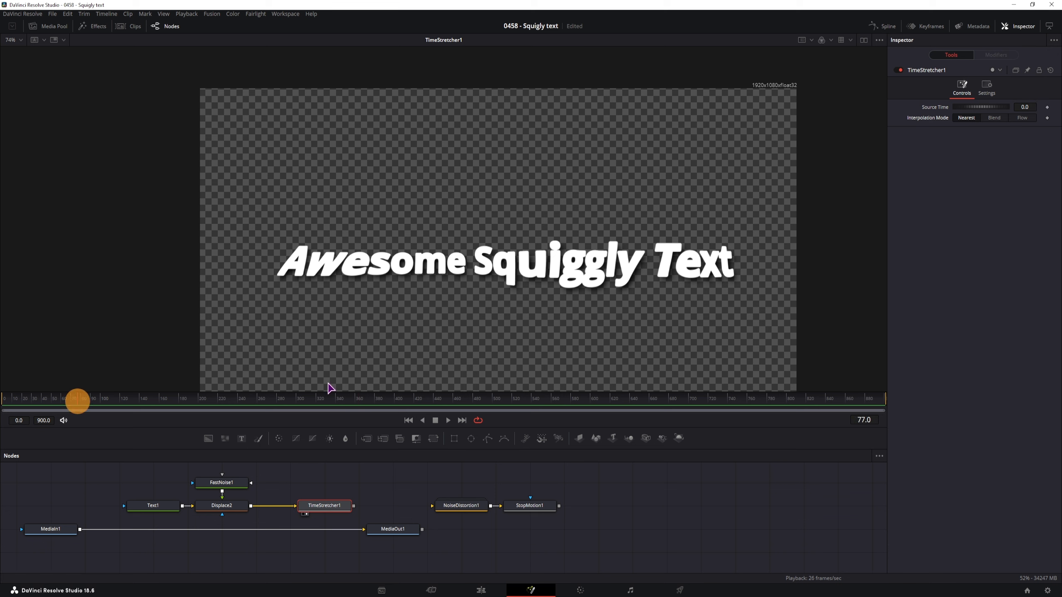
left_click(1029, 107)
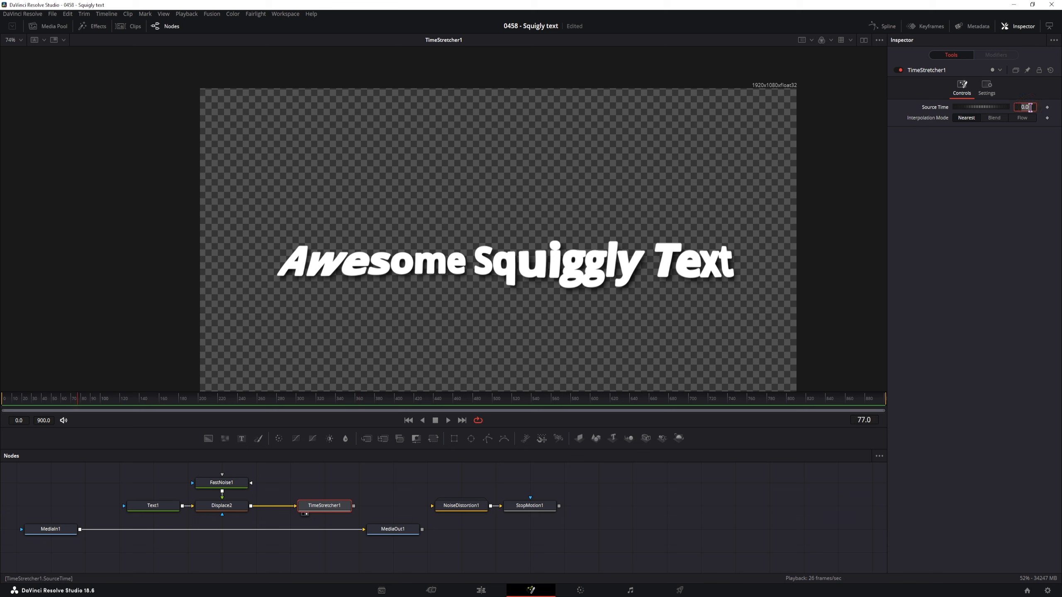
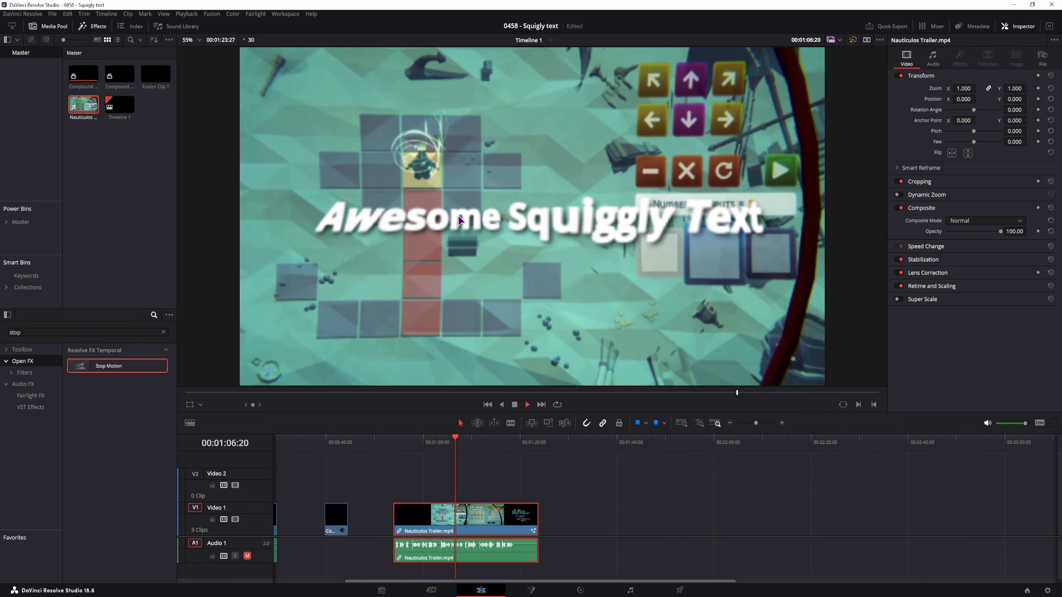
Stop playback on the Edit page, change the Render Cache mode, and play the Nauticulos clip from an earlier point.
key("space")
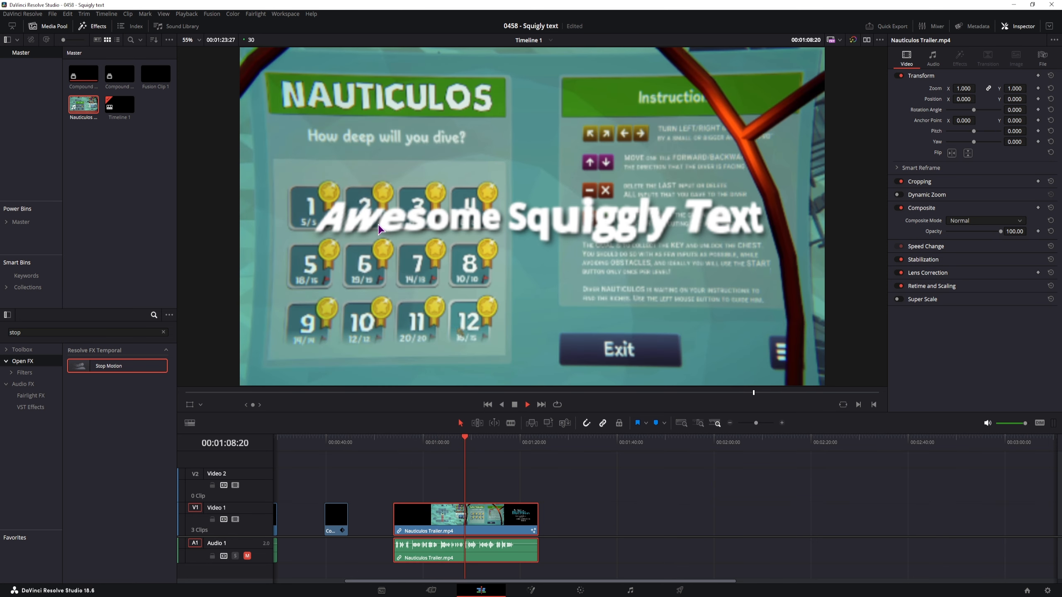
left_click(187, 14)
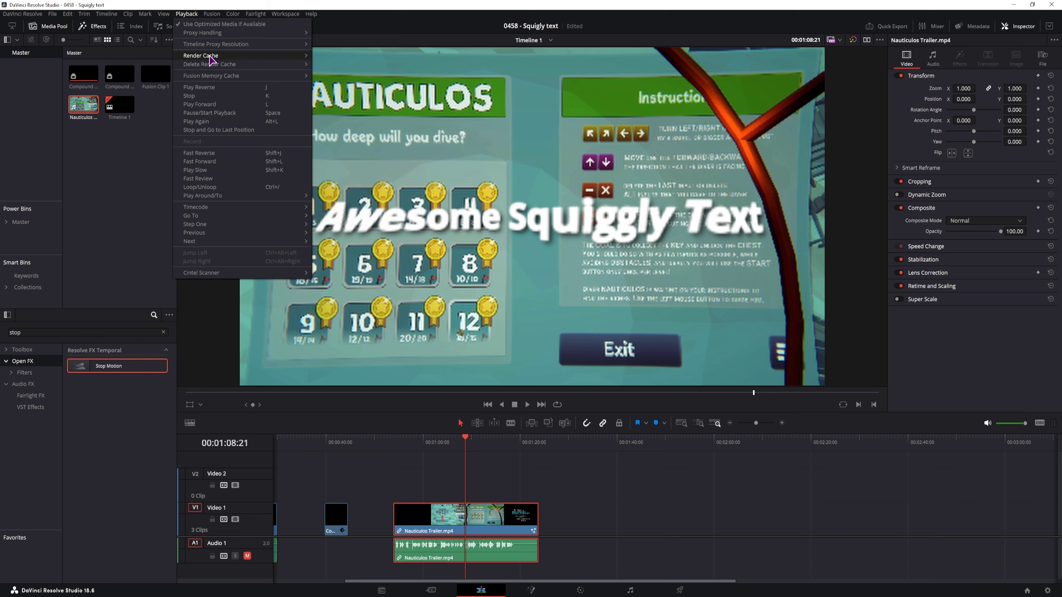
left_click(348, 66)
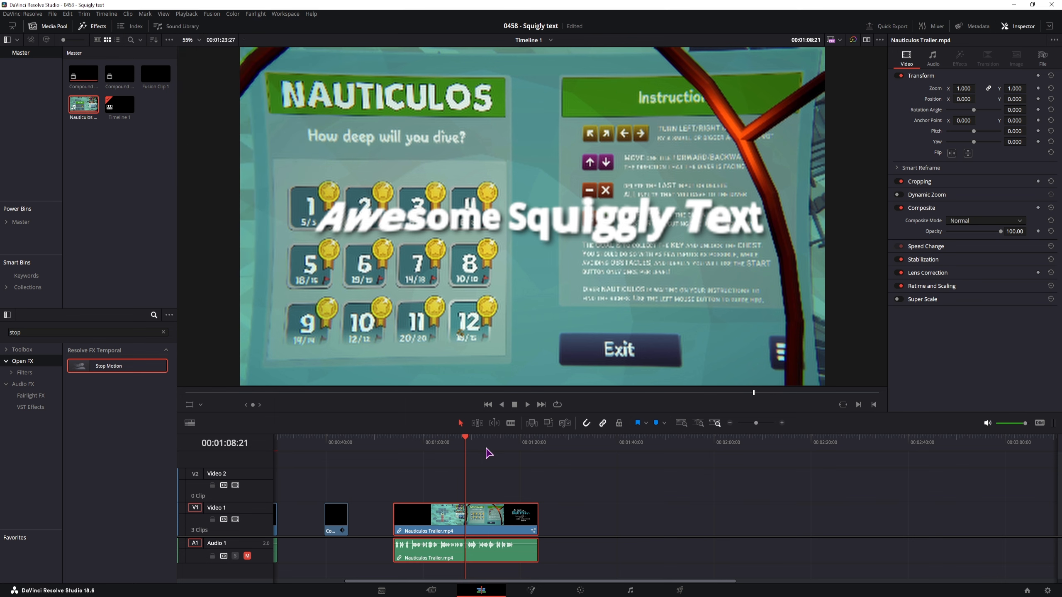
left_click(447, 442)
key("space")
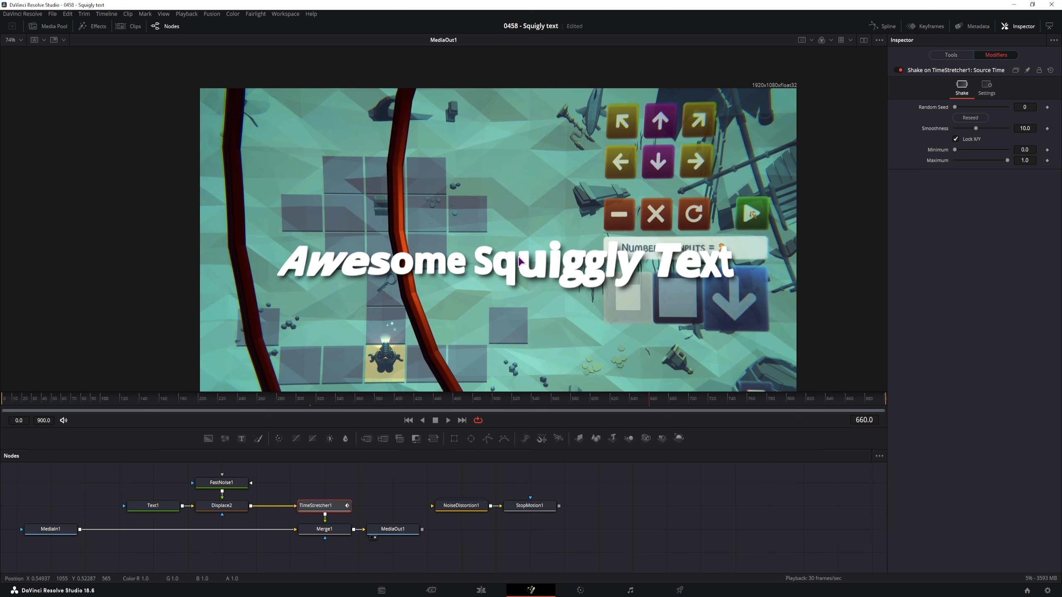
Scrub from the start of the composition to frame 162 and set the Shake modifier's Maximum to 800.
left_click(6, 404)
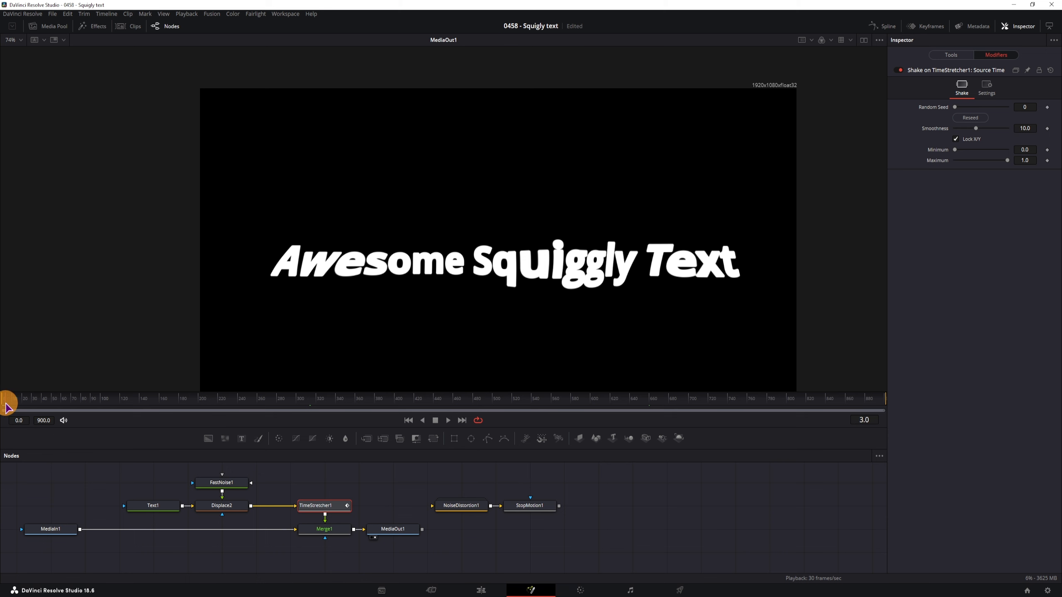
left_click_drag(13, 408, 160, 406)
left_click(1025, 161)
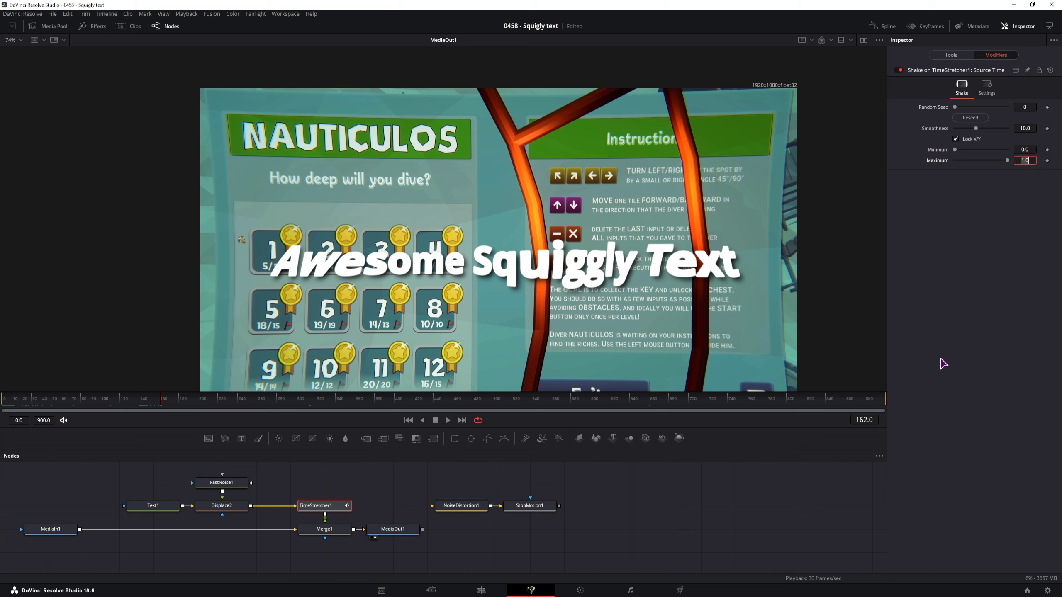
key("Tab")
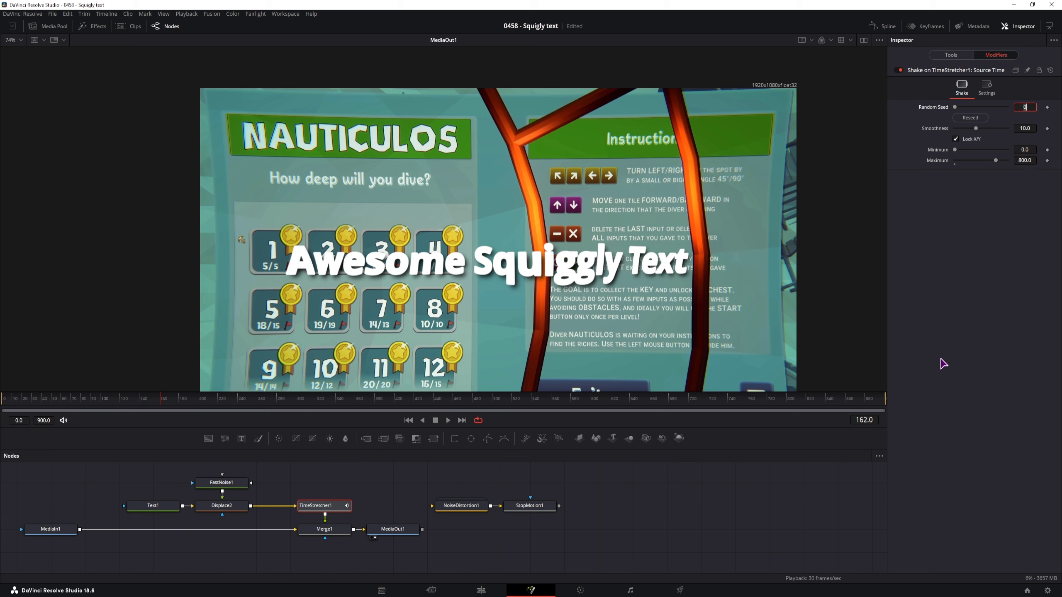
Scrub the timeline to check the TimeStretcher's animated Source Time, and review the result on the Edit page.
left_click(950, 55)
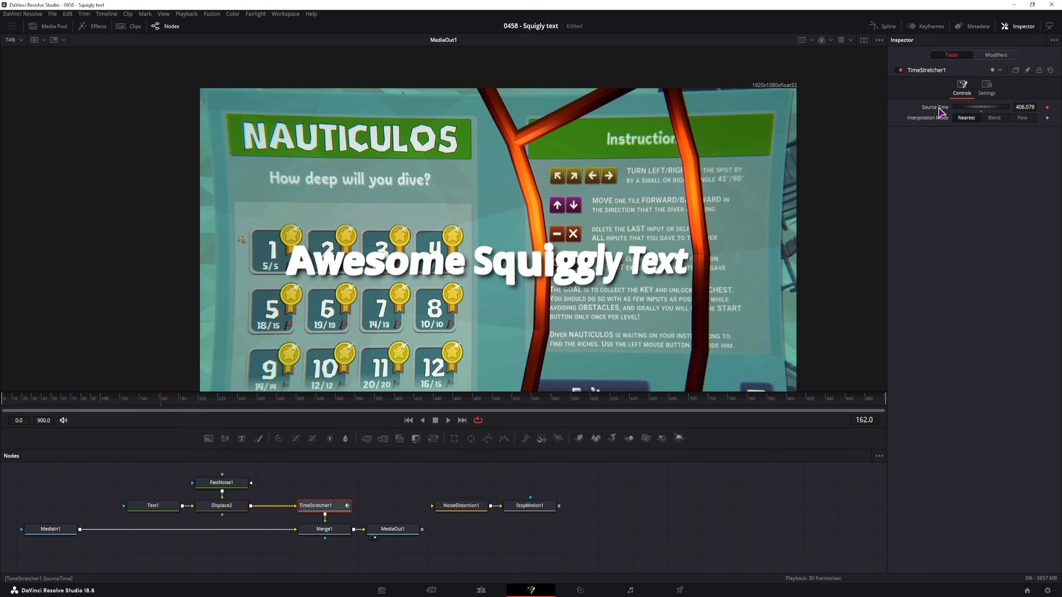
left_click_drag(77, 399, 436, 420)
left_click(481, 591)
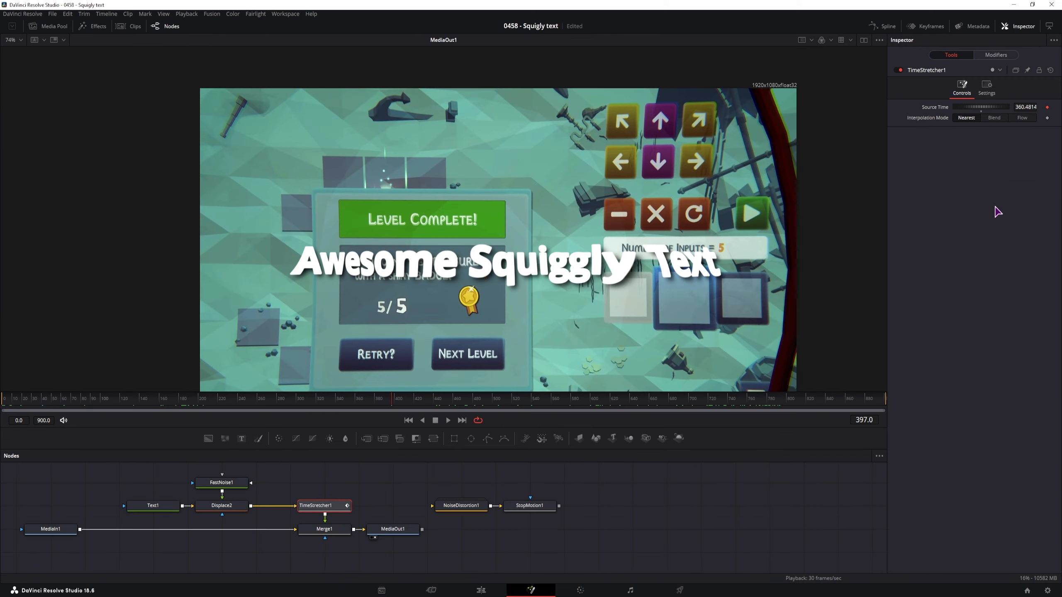
Set the Maximum of the Source Time Shake modifier to 50 and play back the animation from near the start.
left_click(997, 55)
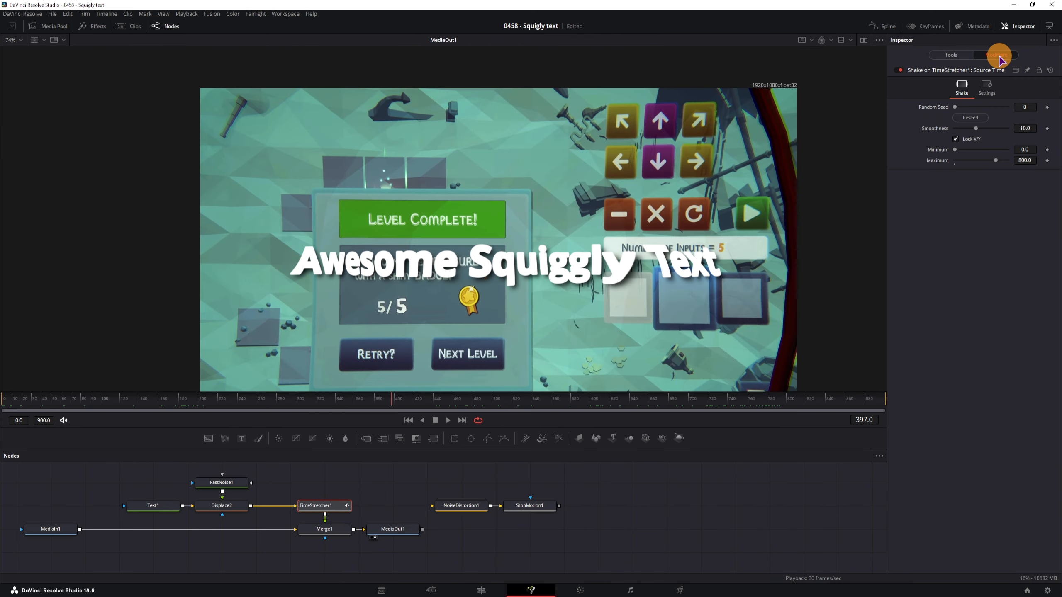
left_click(1025, 150)
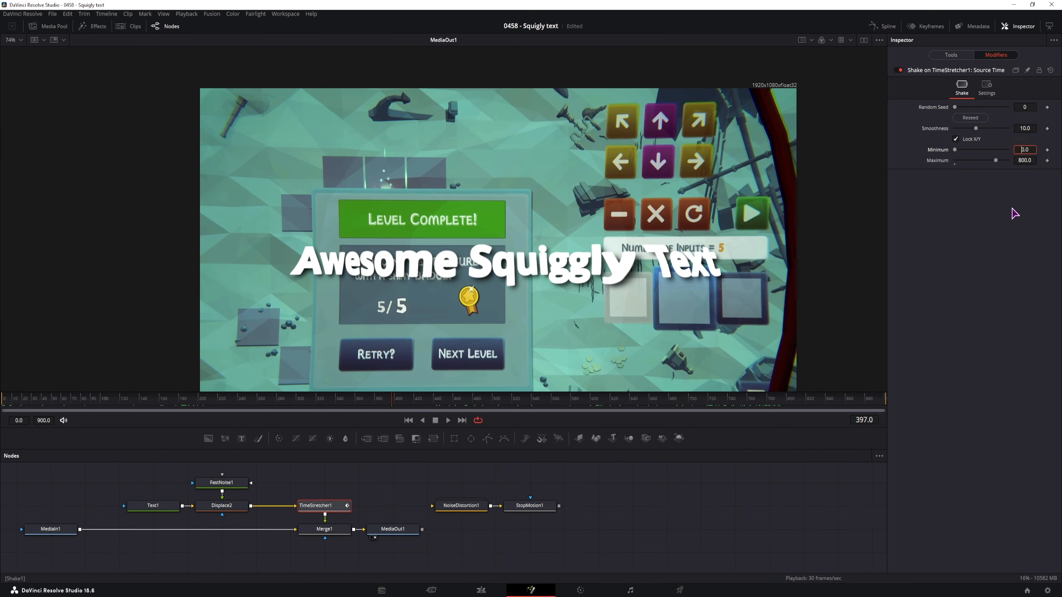
left_click_drag(1025, 159, 1001, 162)
double_click(1030, 159)
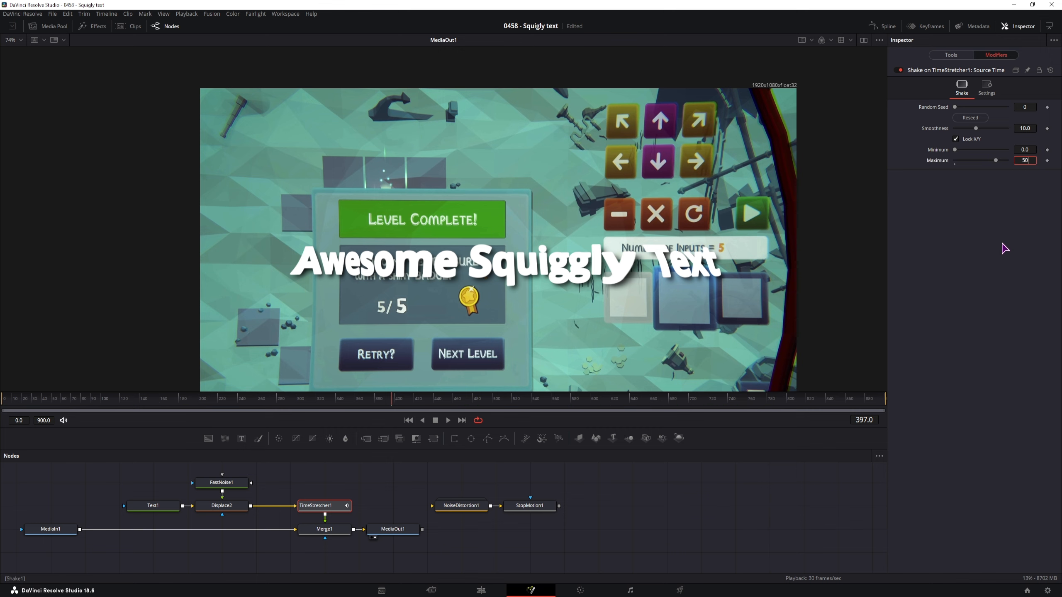
left_click(47, 398)
key("space")
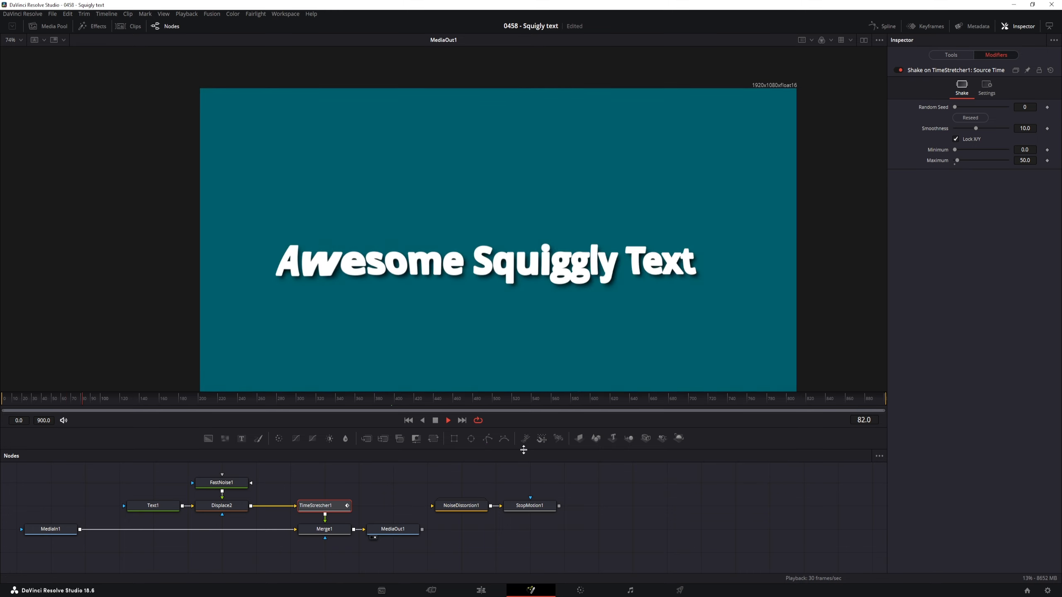
key("space")
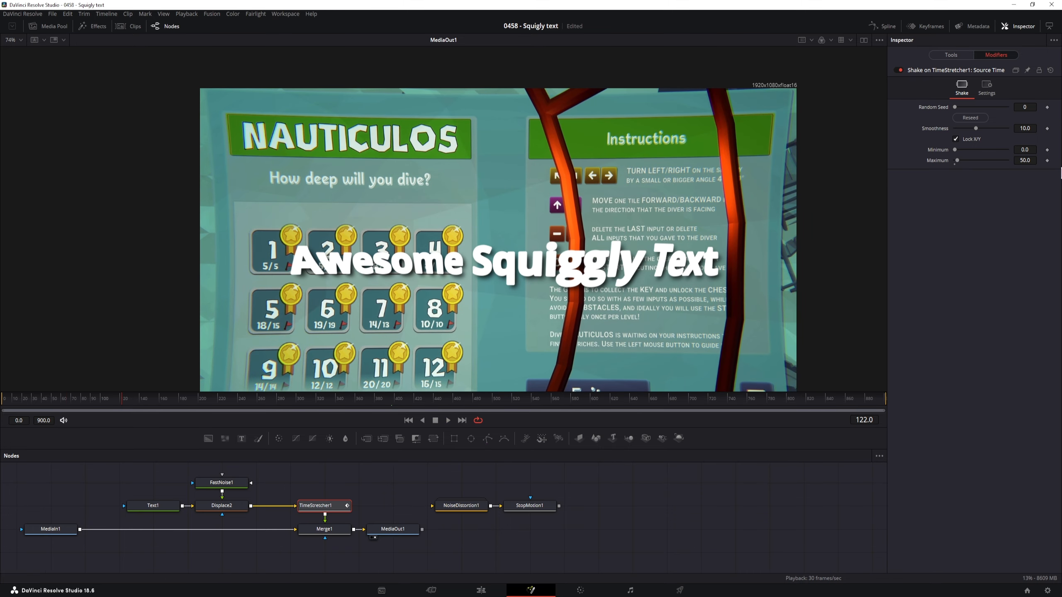
Set the Shake modifier's Maximum to 10 and play back the animation from frame 110.
left_click(1024, 163)
left_click(682, 520)
left_click(111, 397)
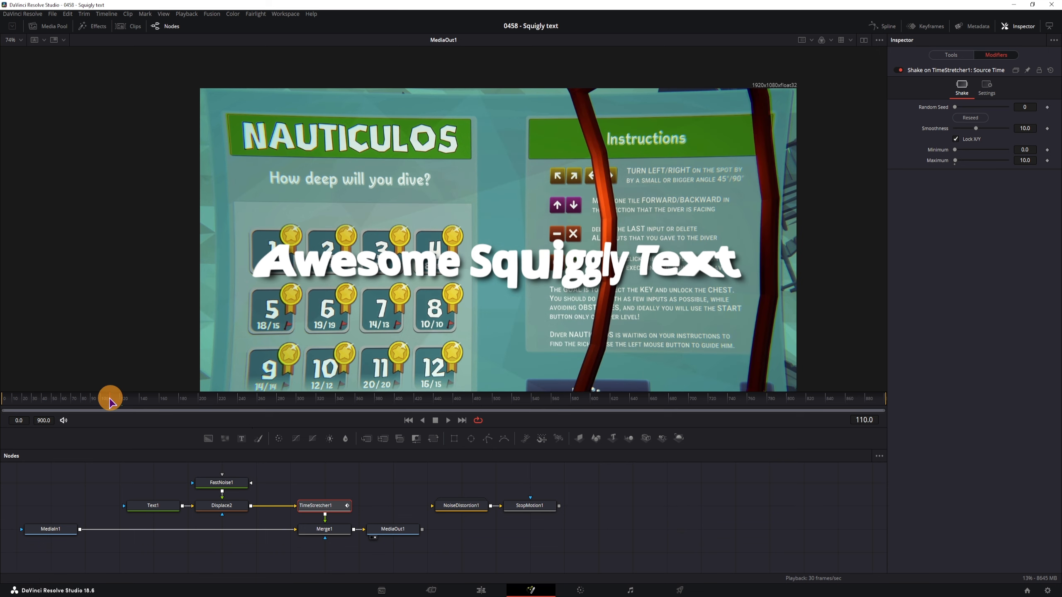
key("space")
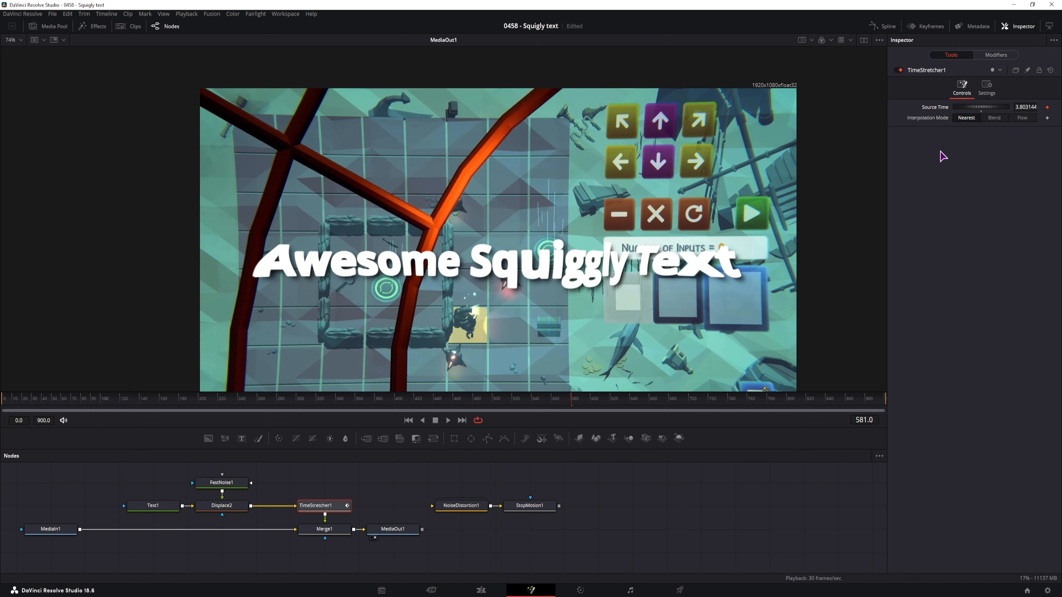
Remove the Shake modifier from the TimeStretcher's Source Time.
right_click(938, 108)
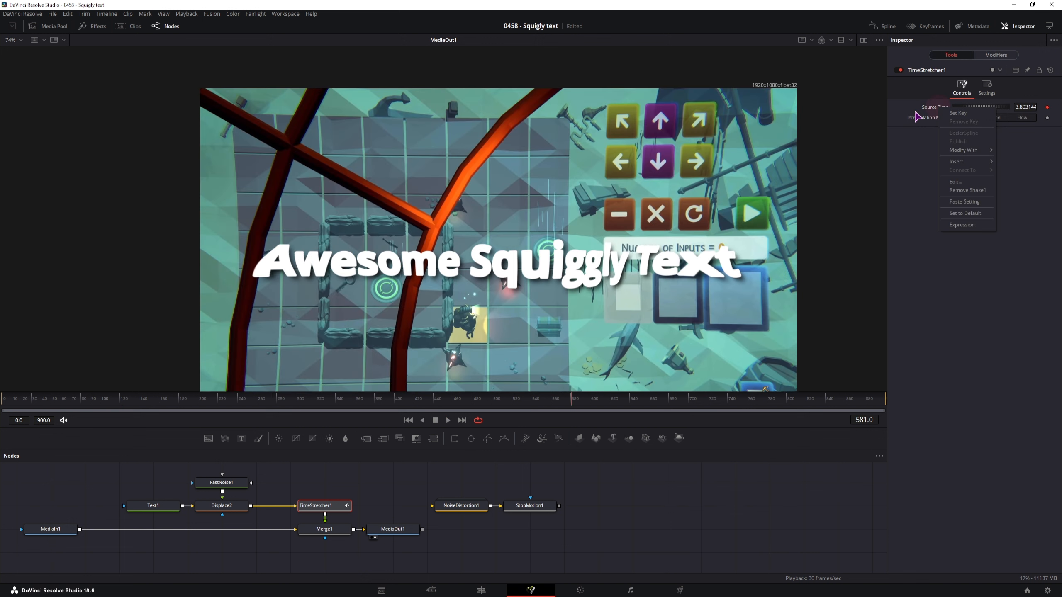
left_click(966, 191)
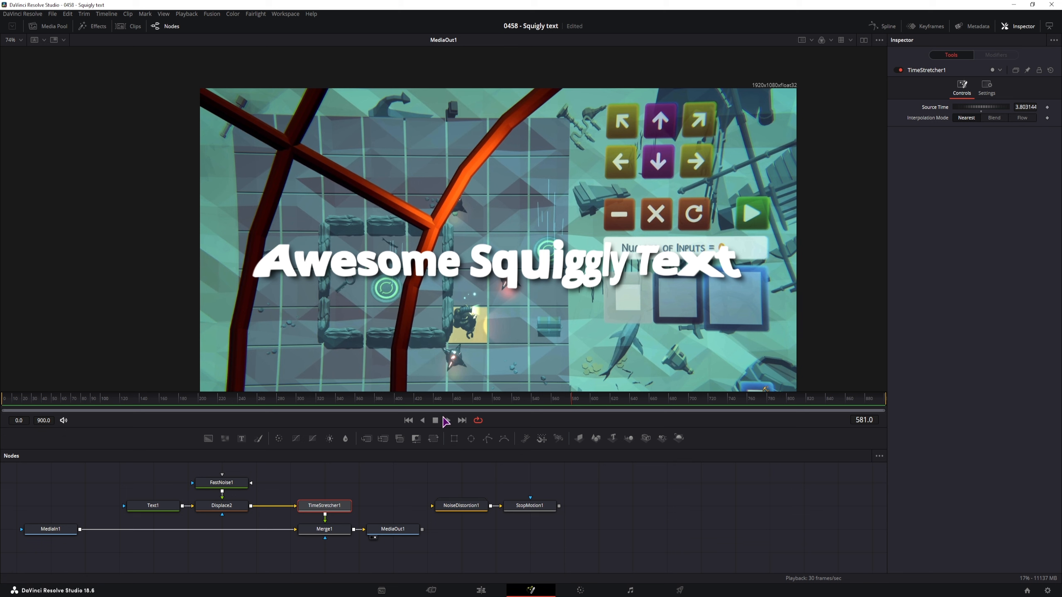
Switch to code.txt in Notepad++ and examine the condition, the assignment to y and the return part of the first expression line.
key("Up")
key("Up")
key("Up")
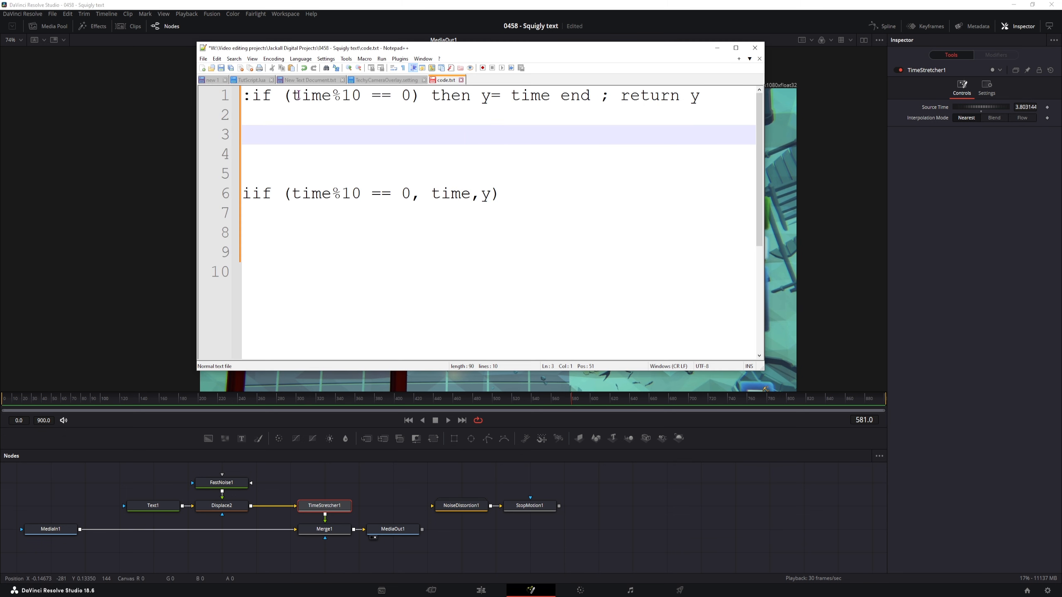
left_click_drag(360, 95, 296, 103)
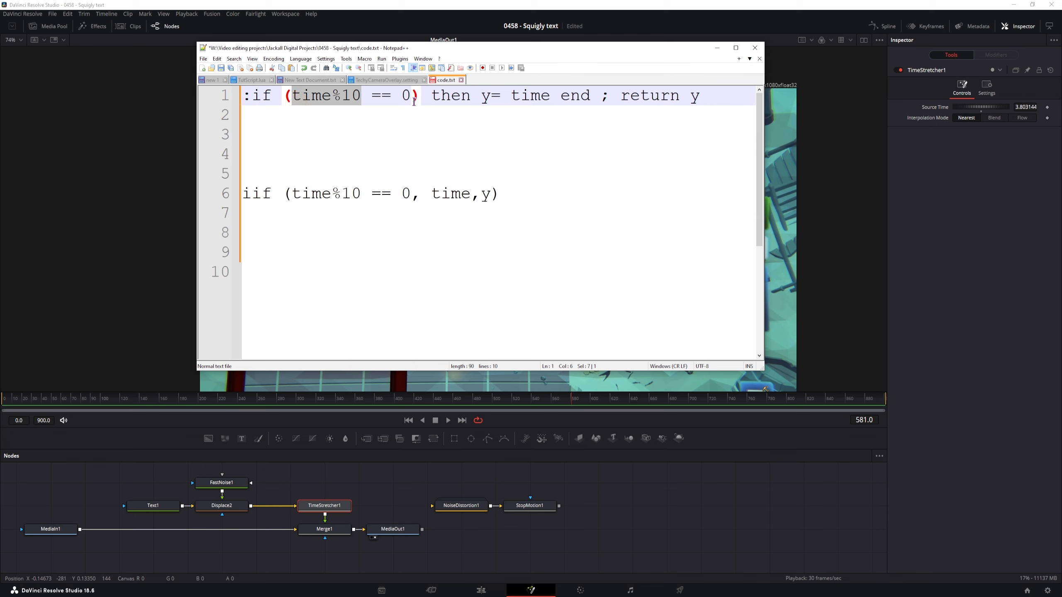
double_click(485, 96)
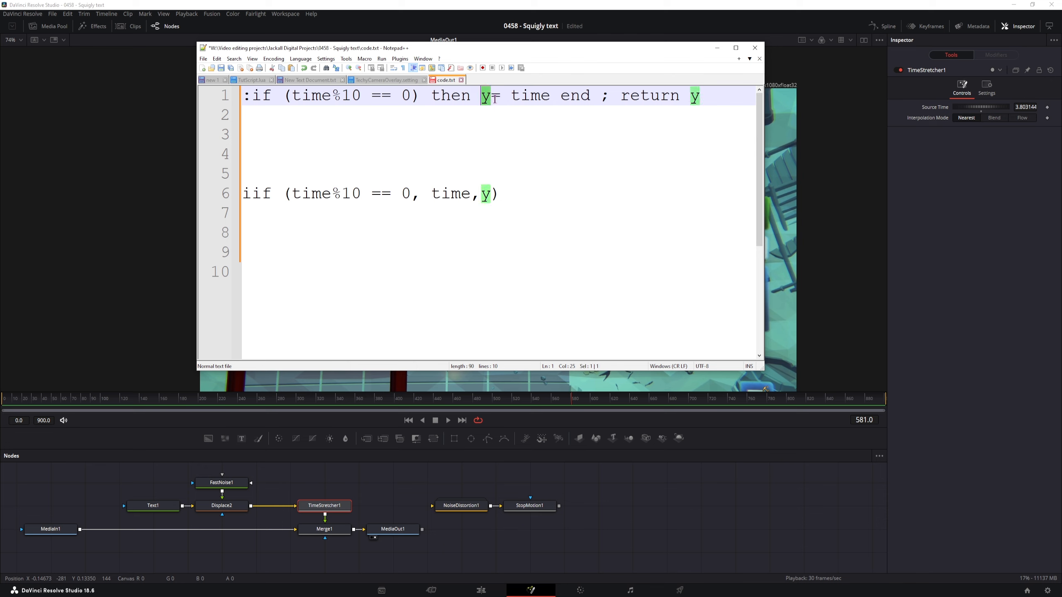
left_click(492, 98)
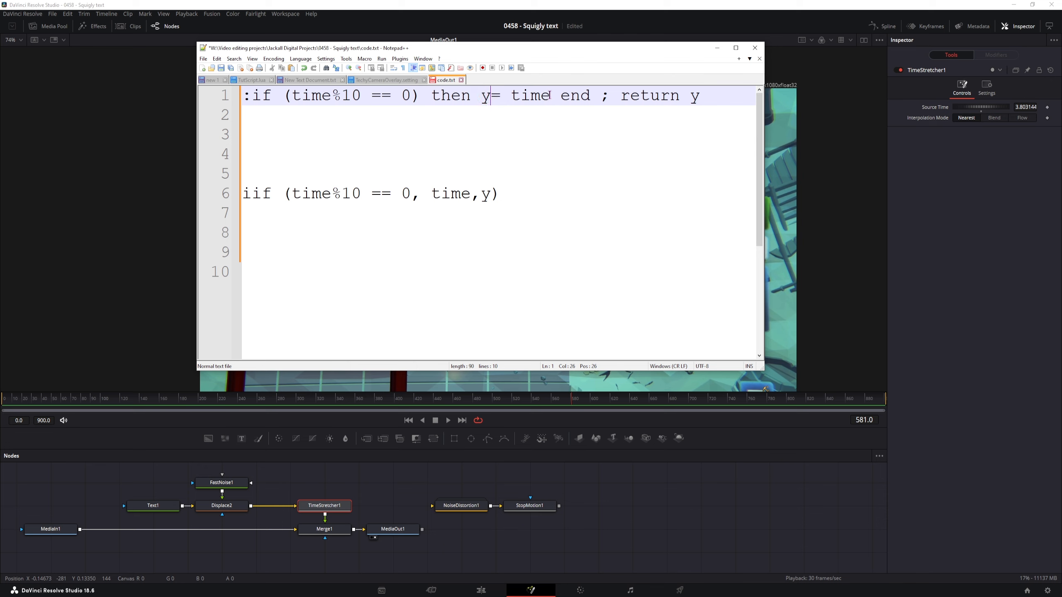
double_click(513, 101)
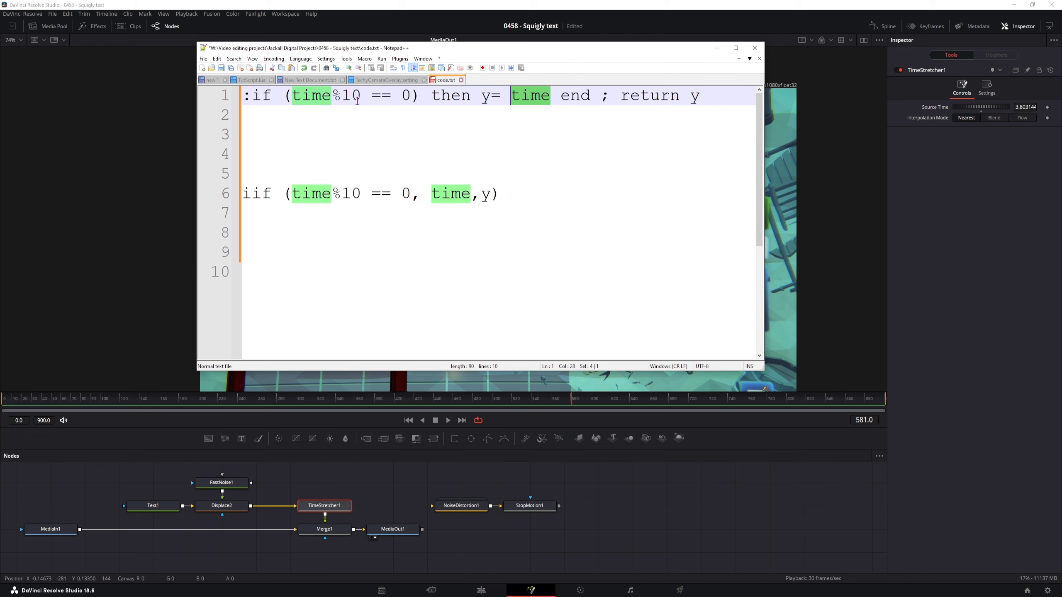
double_click(484, 98)
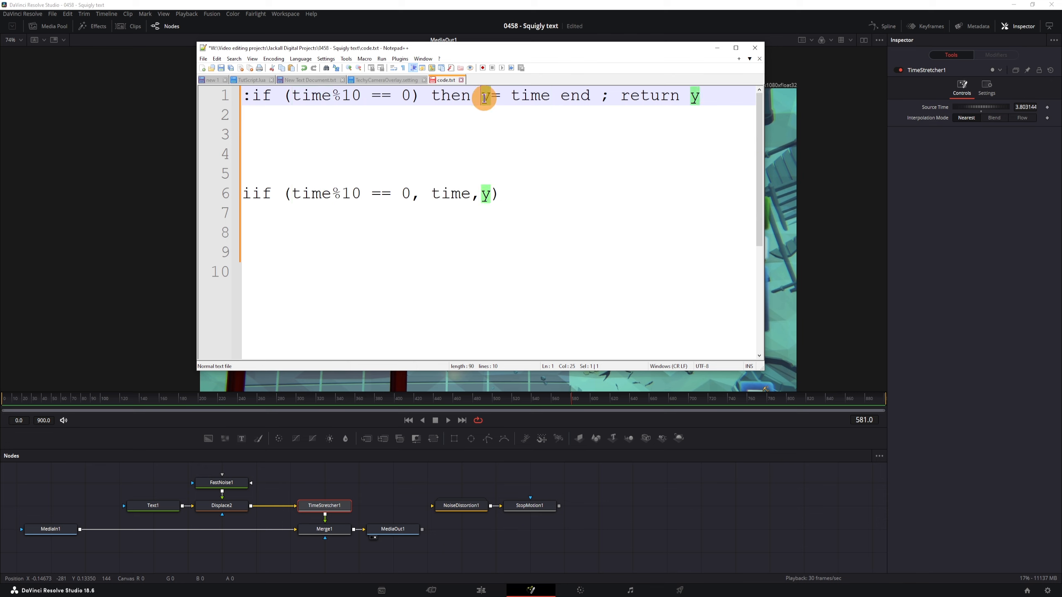
double_click(330, 96)
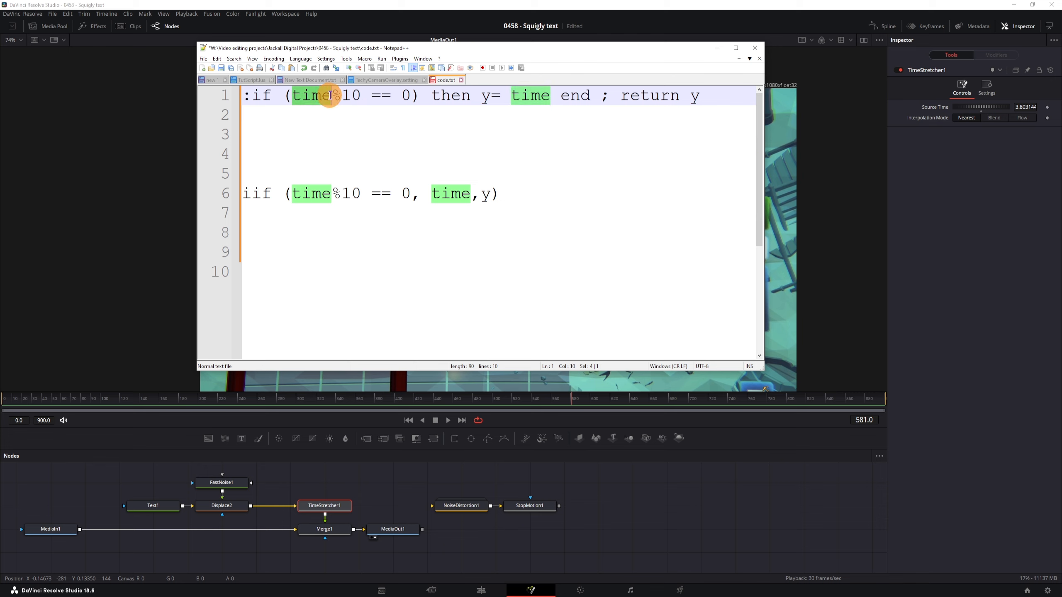
left_click_drag(623, 96, 697, 96)
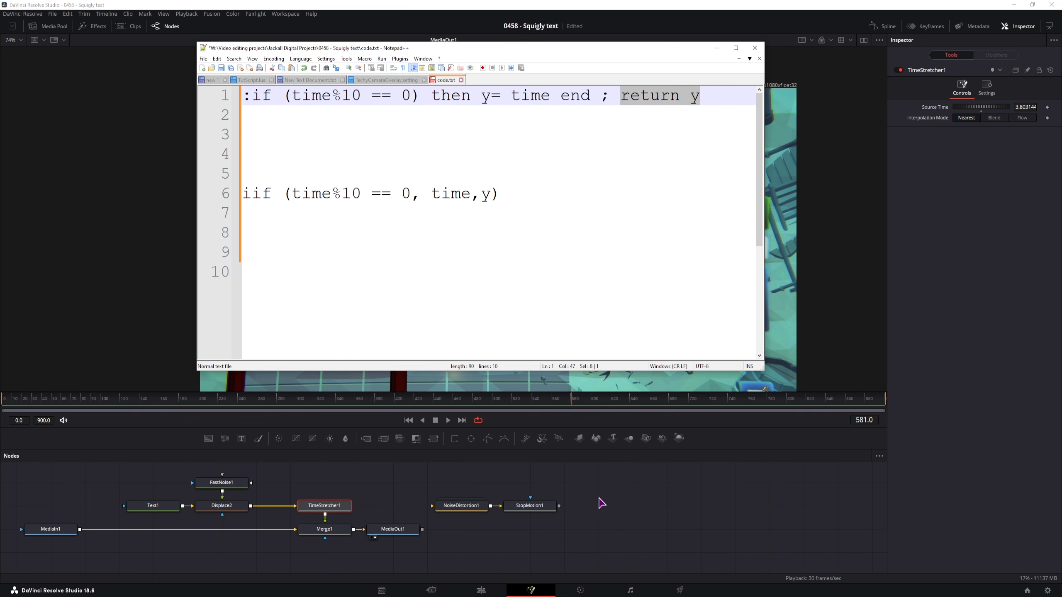
Return to DaVinci Resolve and add an expression to the TimeStretcher's Comments setting.
left_click(587, 487)
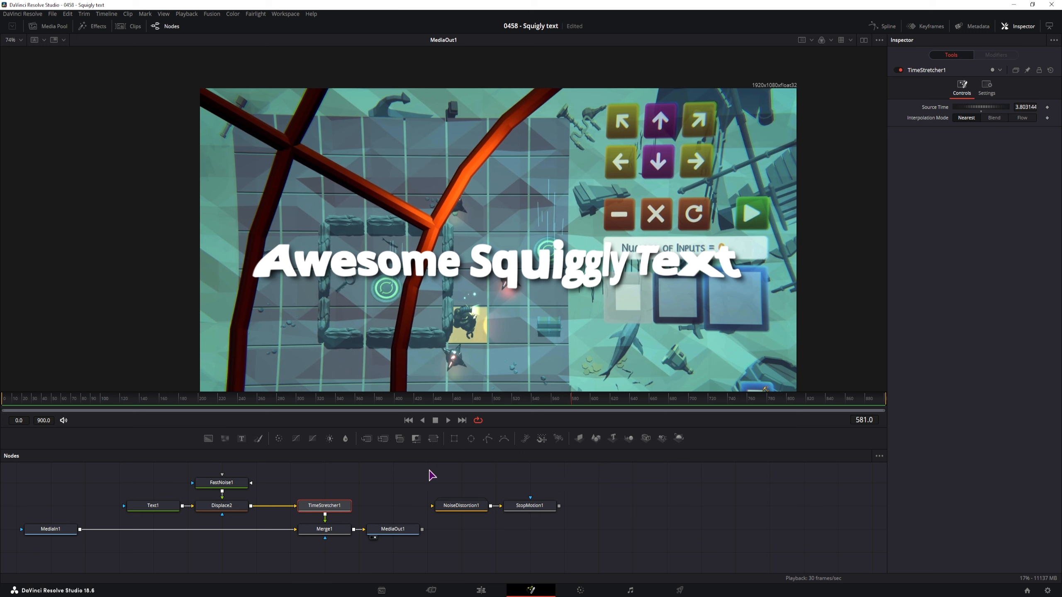
left_click(988, 87)
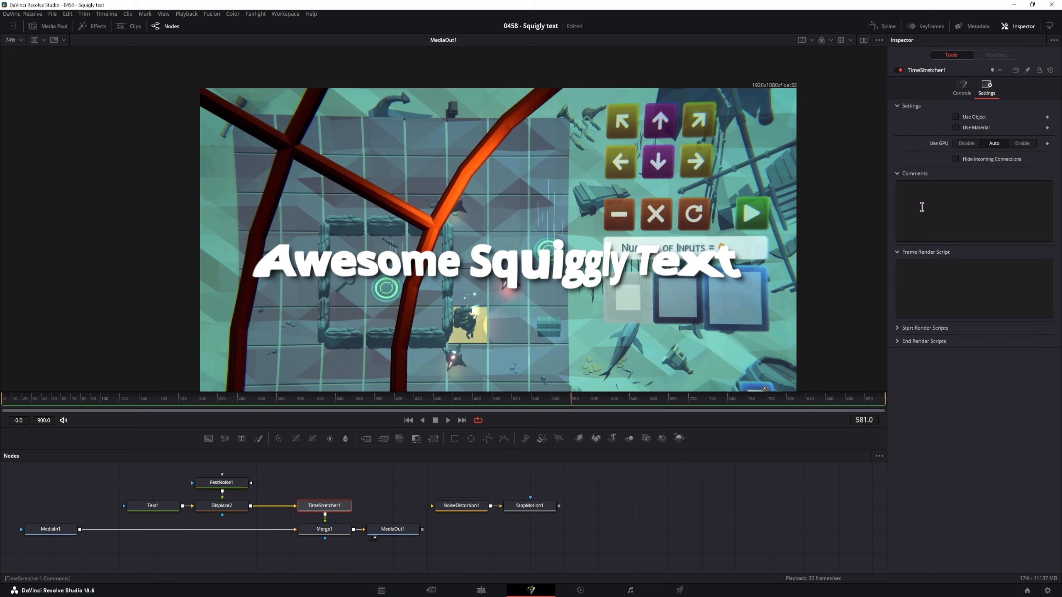
right_click(922, 205)
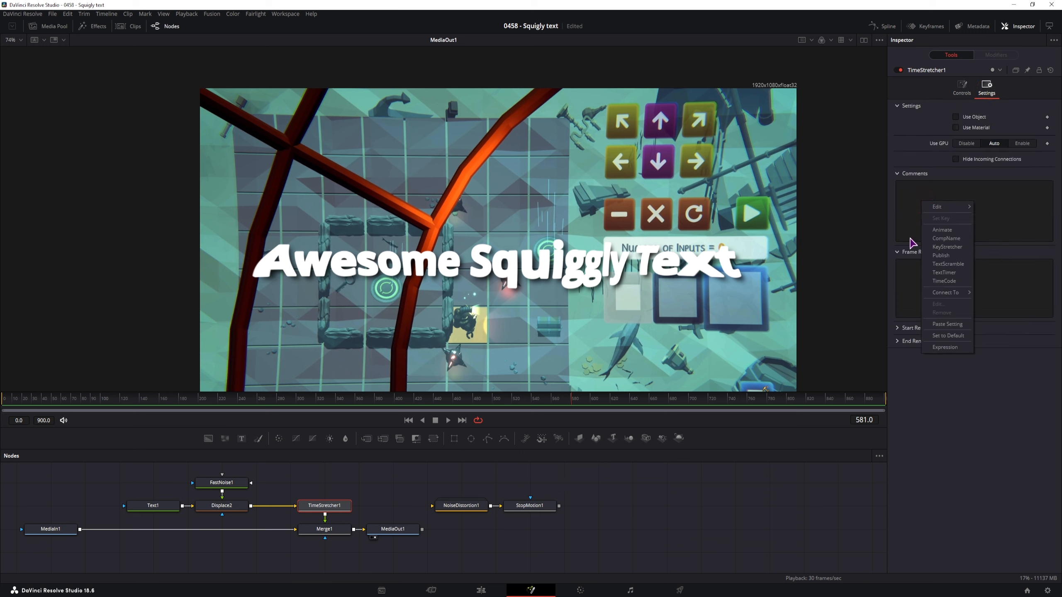
left_click(943, 349)
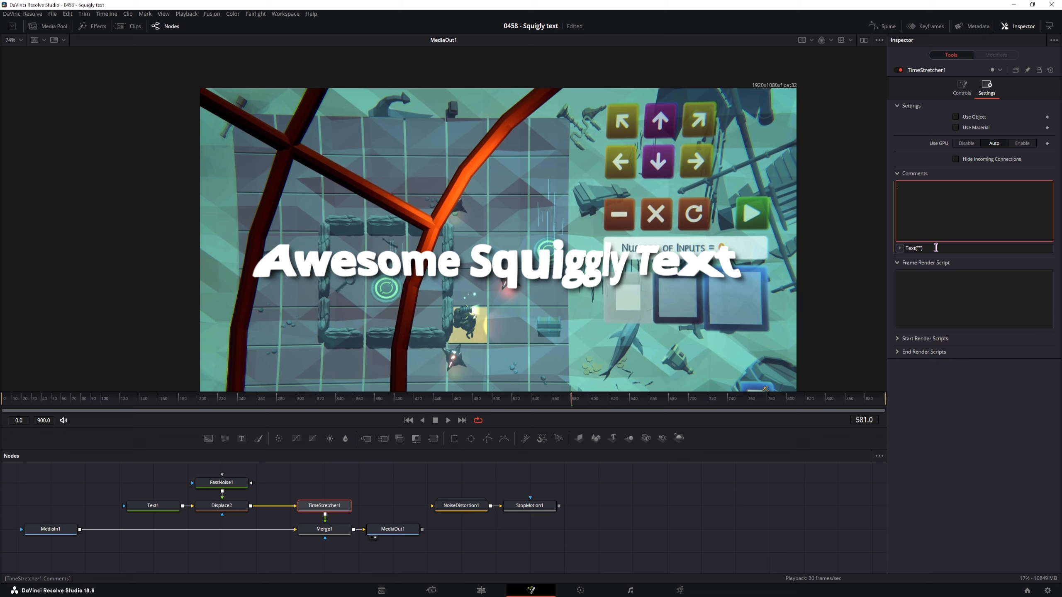
left_click(908, 247)
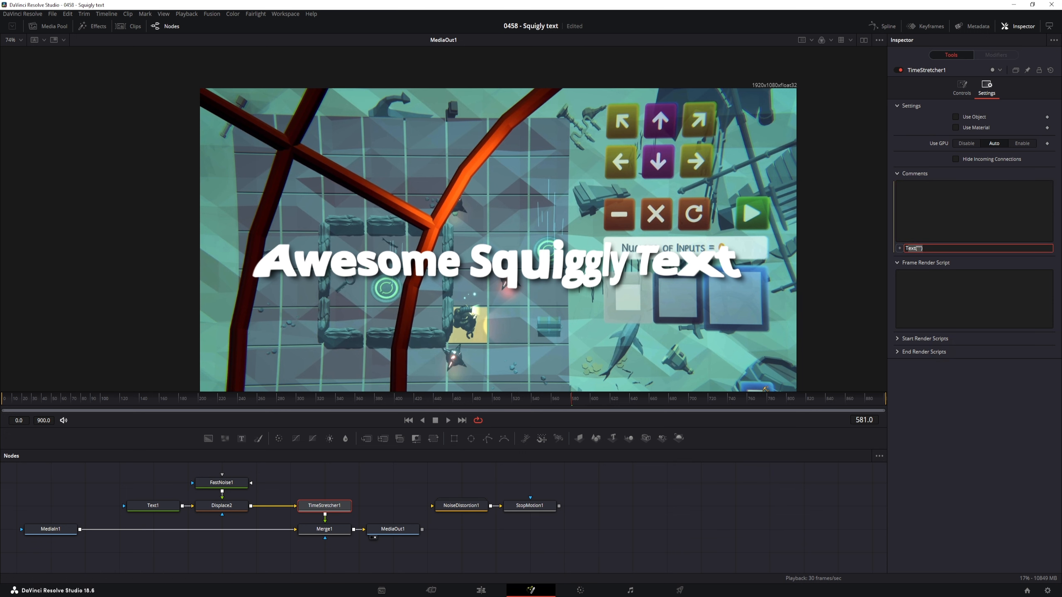
Copy ":if (time%10 == 0) then y= time end ; return y" from code.txt in Notepad++ into the Comments expression in DaVinci Resolve.
key("alt+Tab")
left_click(712, 96)
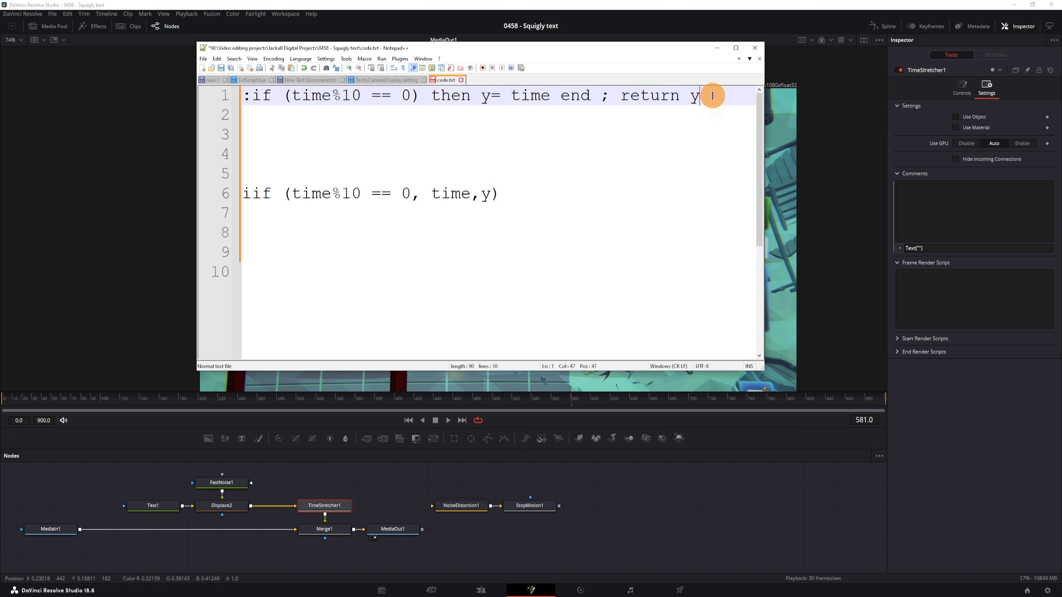
left_click_drag(713, 96, 244, 96)
key("ctrl+c")
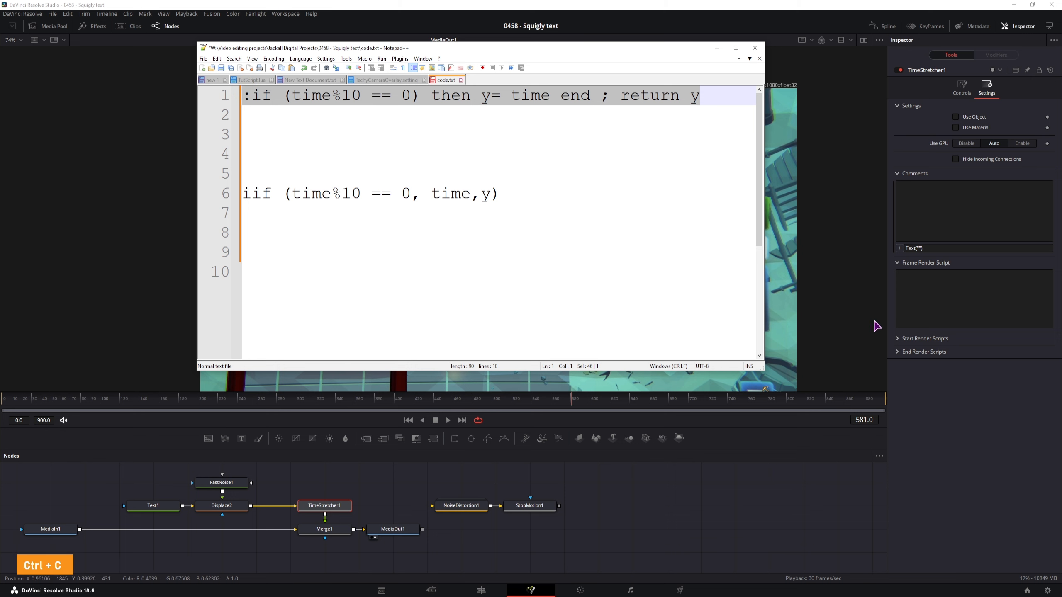
left_click_drag(939, 250, 865, 252)
key("ctrl+v")
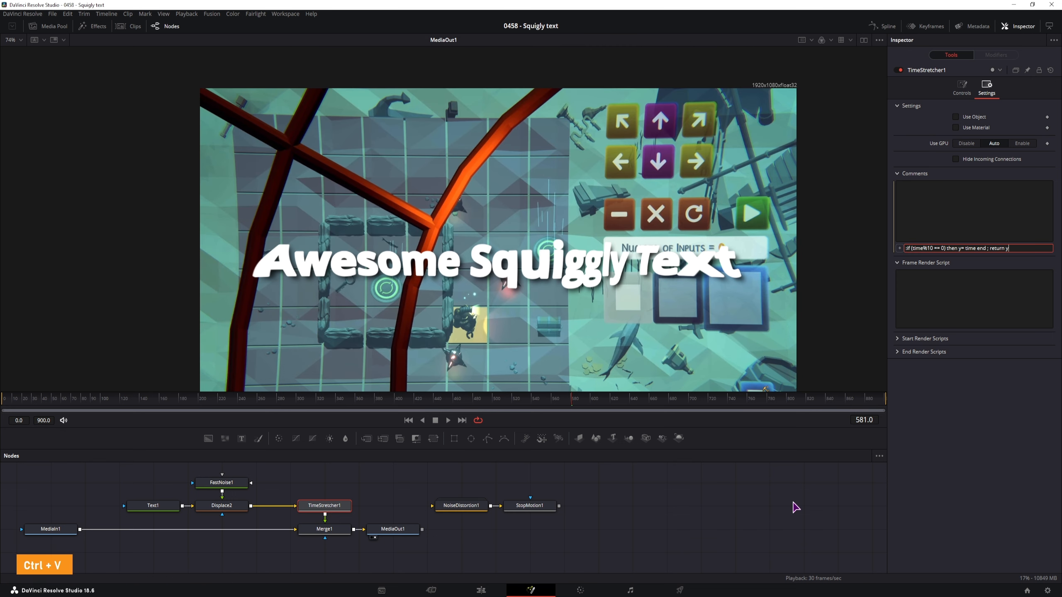
left_click(773, 507)
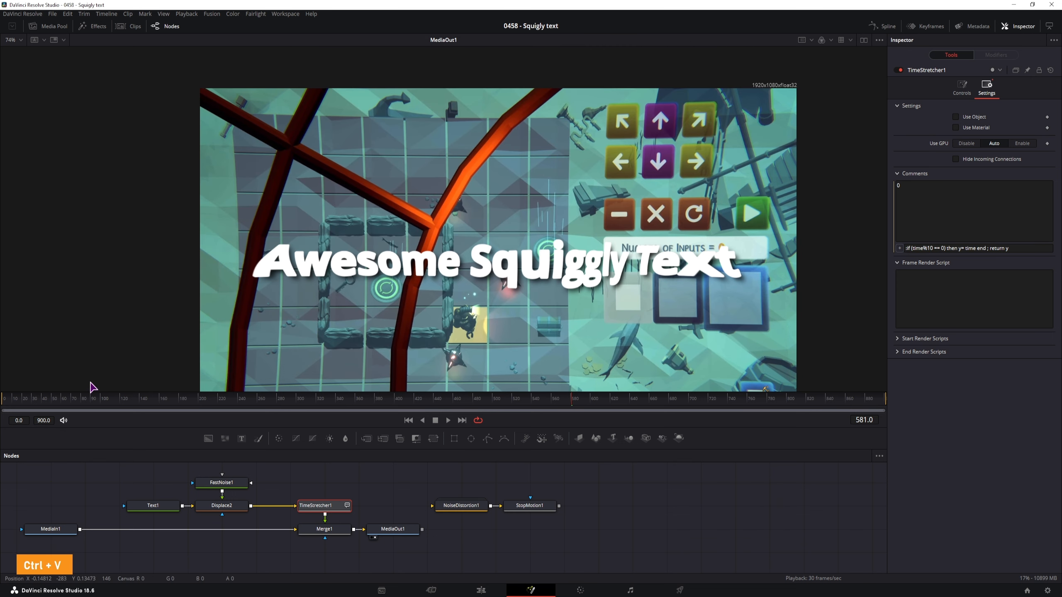
Scrub and play through the timeline from the start to check how the Comments value follows its expression.
left_click(5, 399)
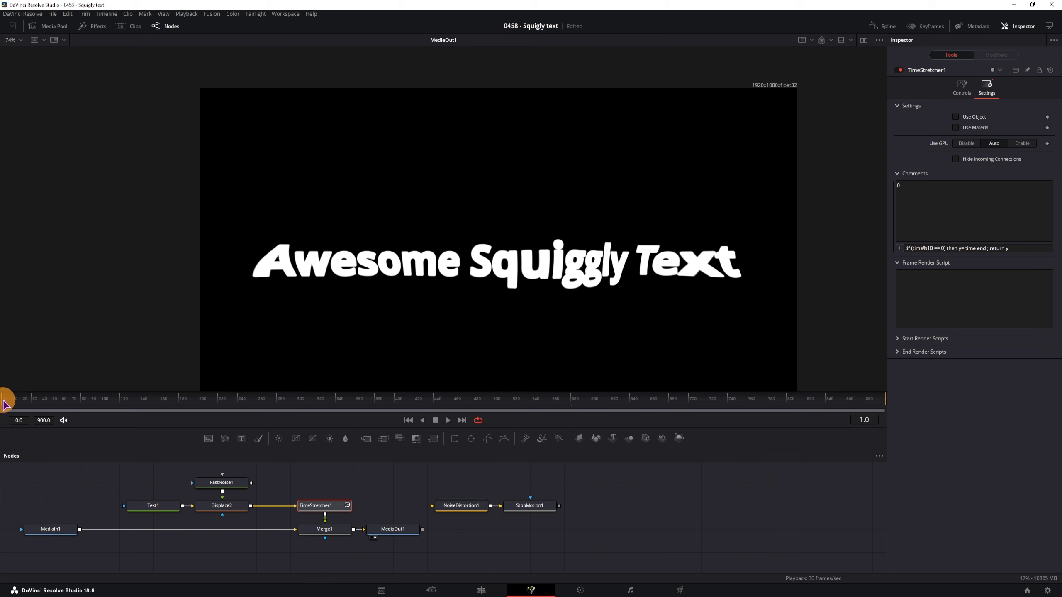
left_click_drag(9, 404, 16, 403)
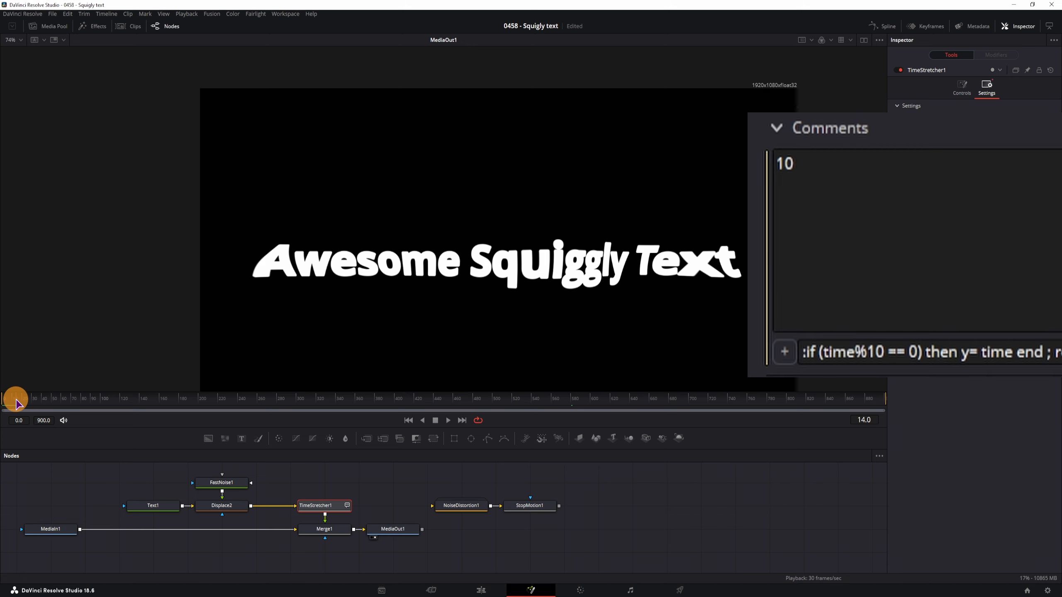
left_click_drag(18, 403, 177, 403)
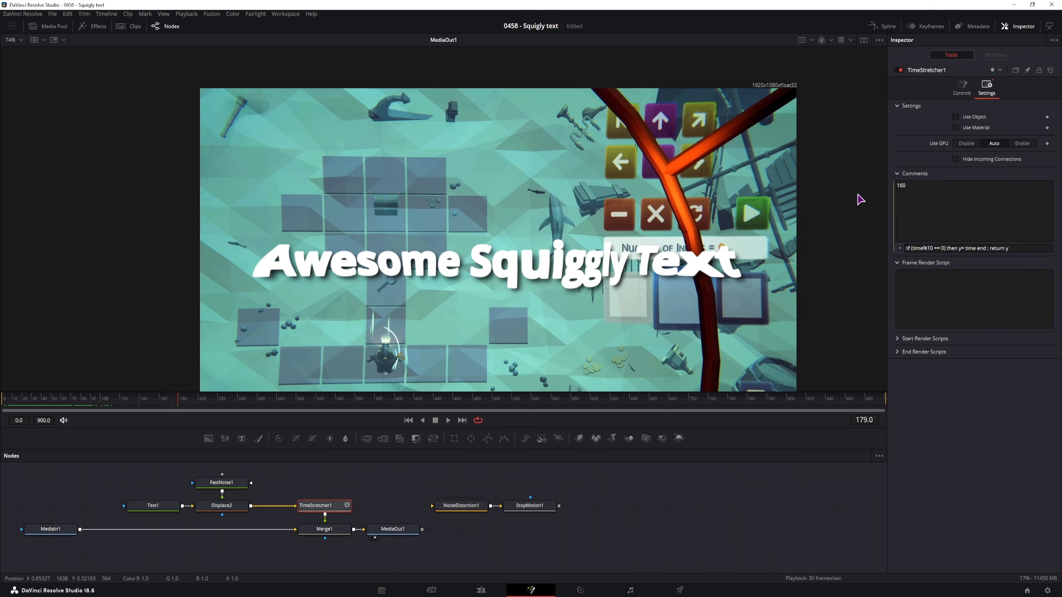
key("space")
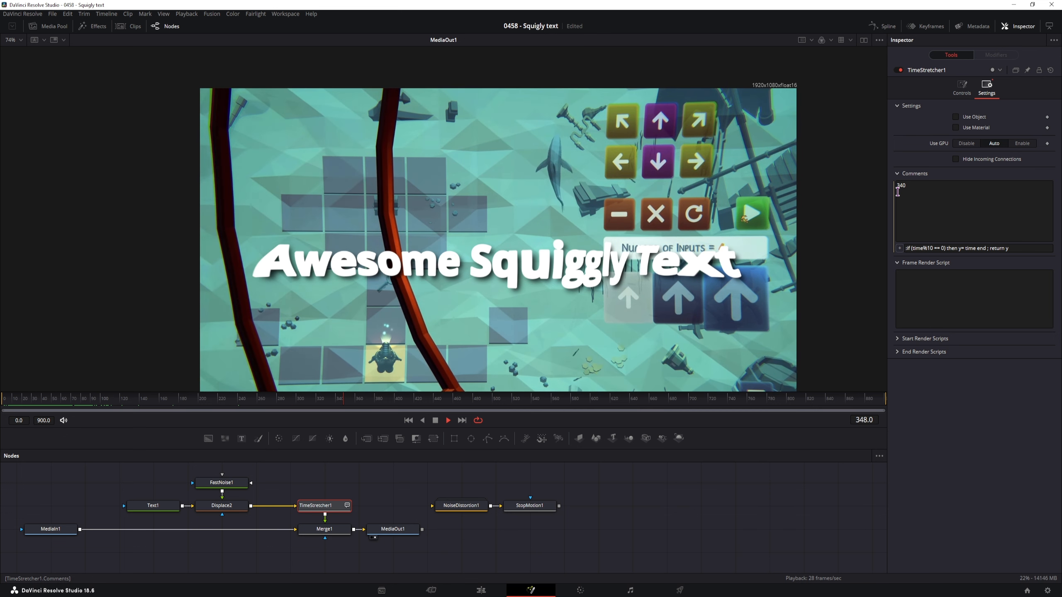
left_click(395, 402)
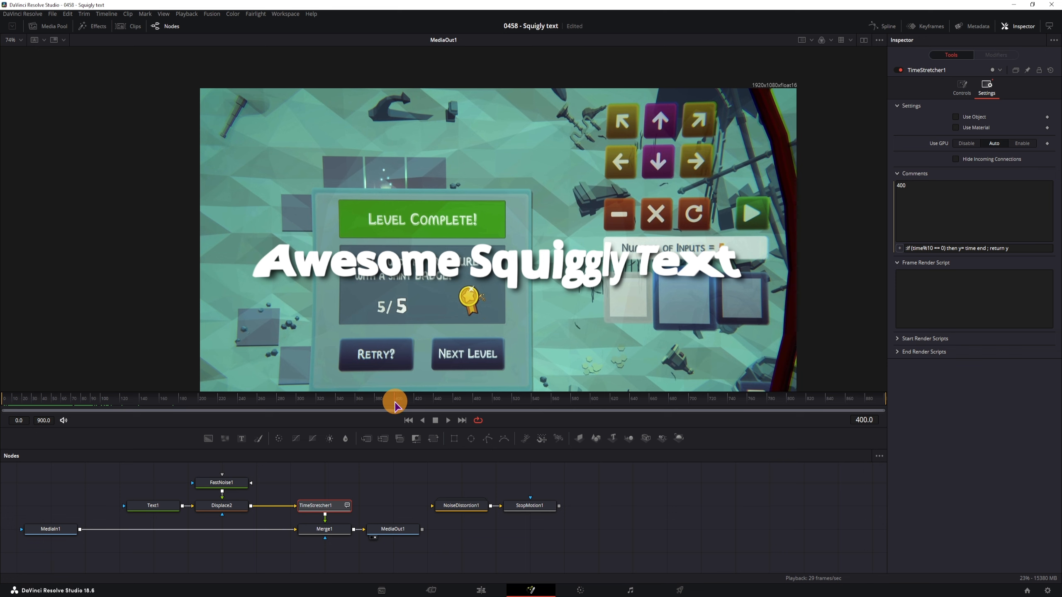
left_click_drag(395, 402, 524, 402)
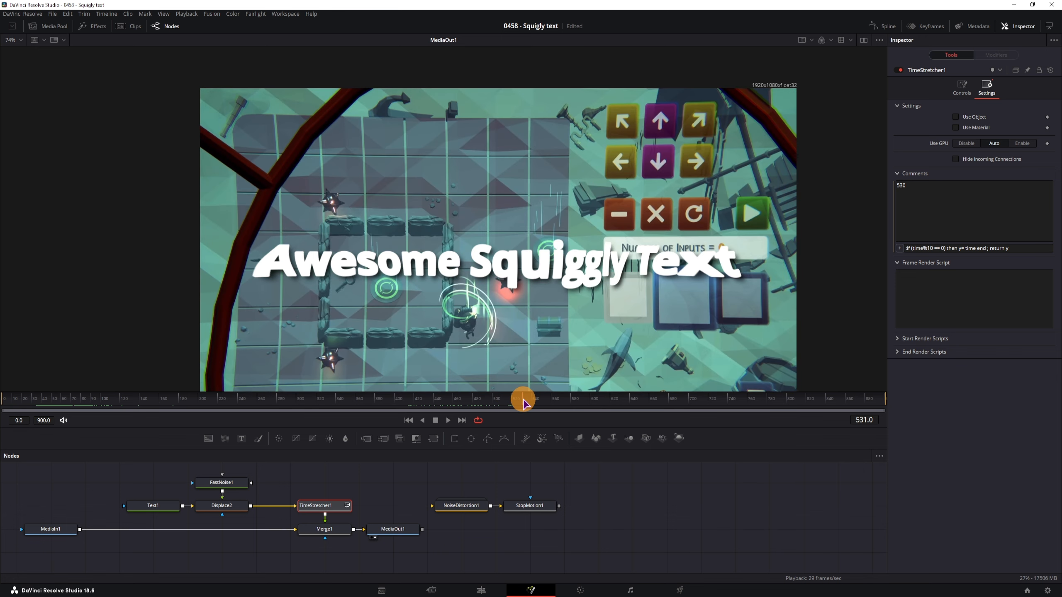
left_click_drag(417, 407, 515, 402)
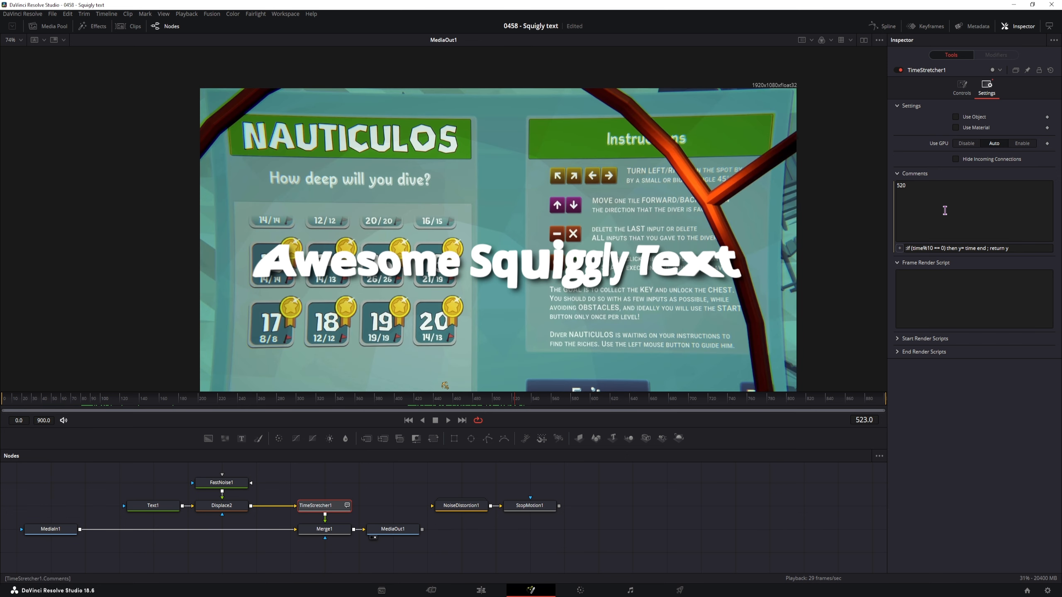
double_click(909, 186)
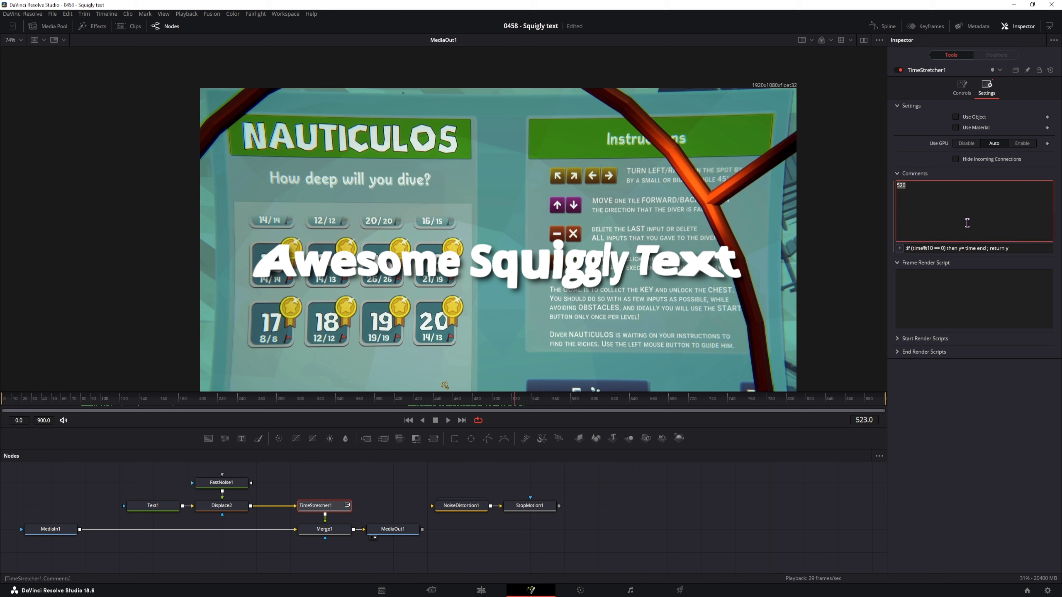
left_click(1012, 249)
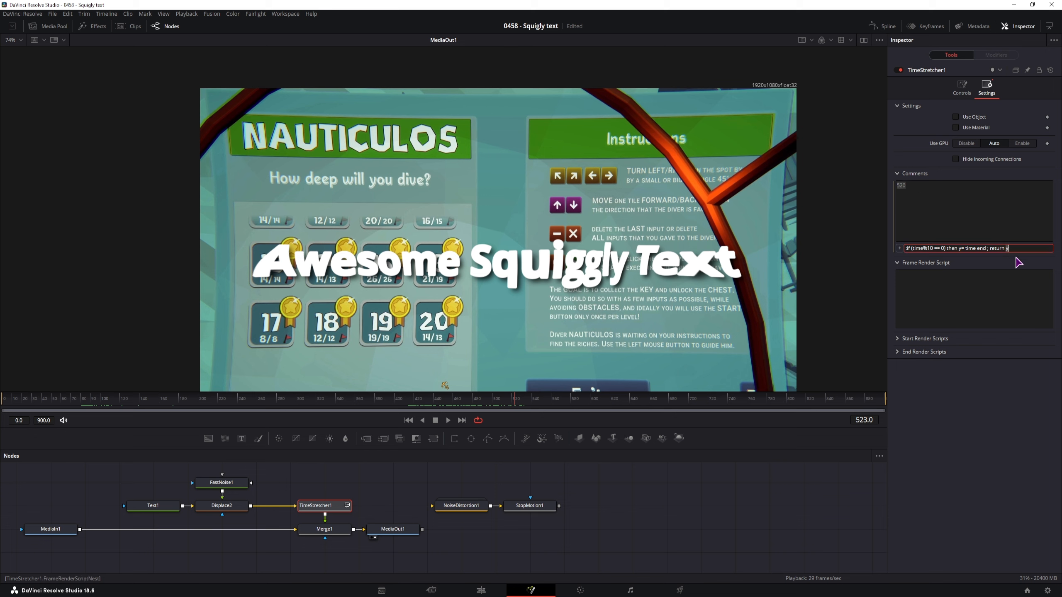
Add an expression to the TimeStretcher's Source Time and set it to y.
left_click(962, 88)
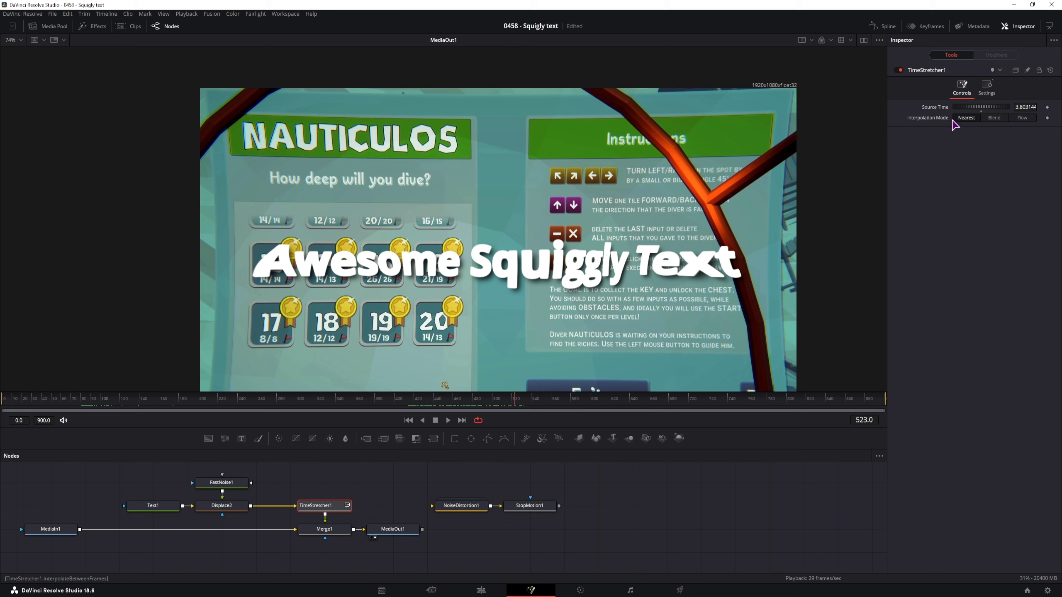
right_click(934, 109)
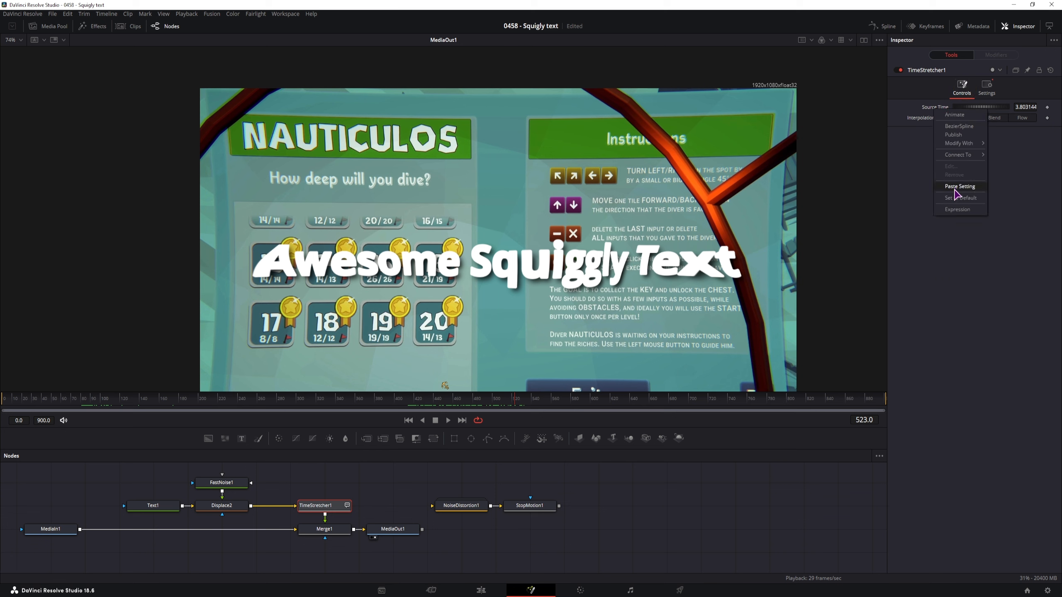
left_click(958, 209)
left_click(952, 122)
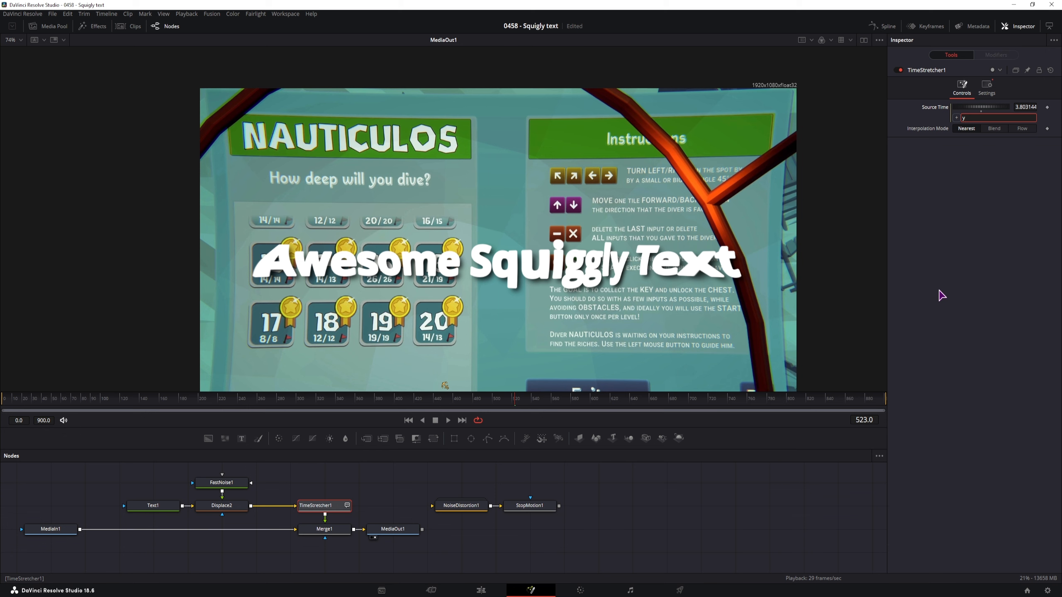
type("y")
key("Return")
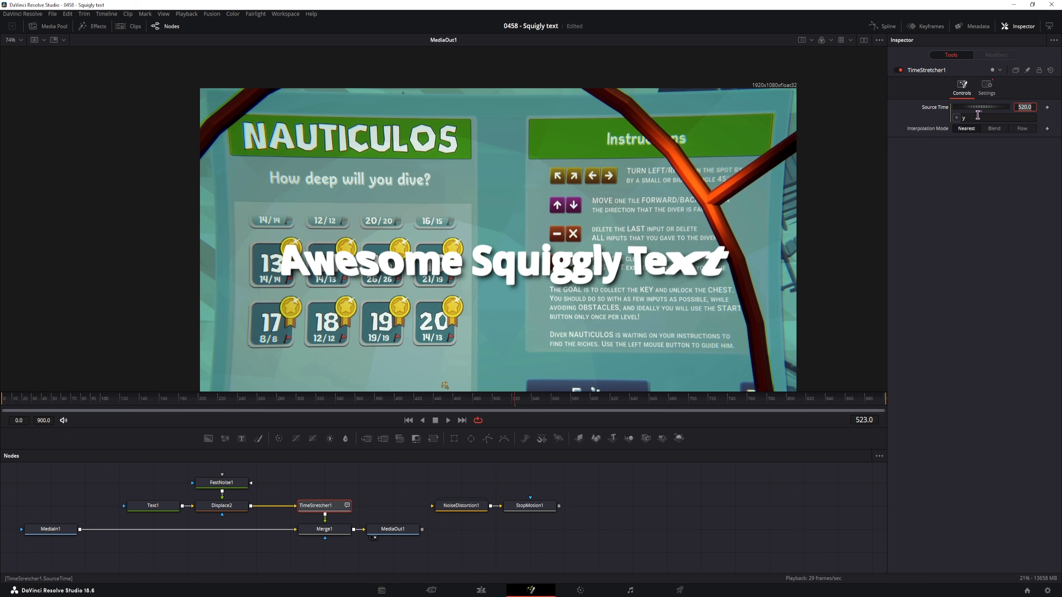
left_click(634, 494)
Play back parts of the timeline to check the text's stepped motion, comparing the Source Time with the Comments value.
left_click(419, 398)
left_click(318, 402)
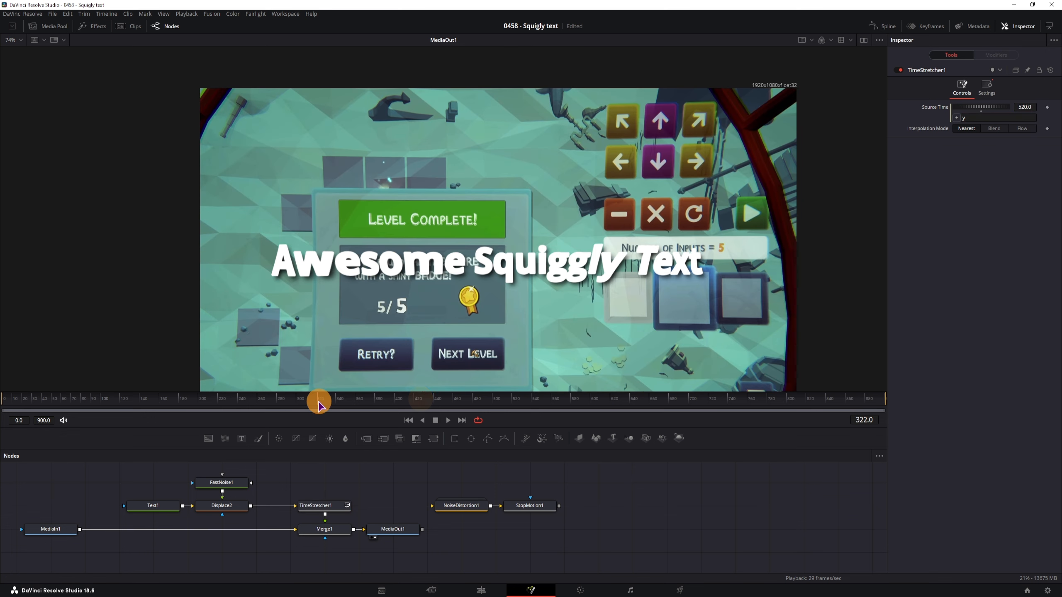
key("space")
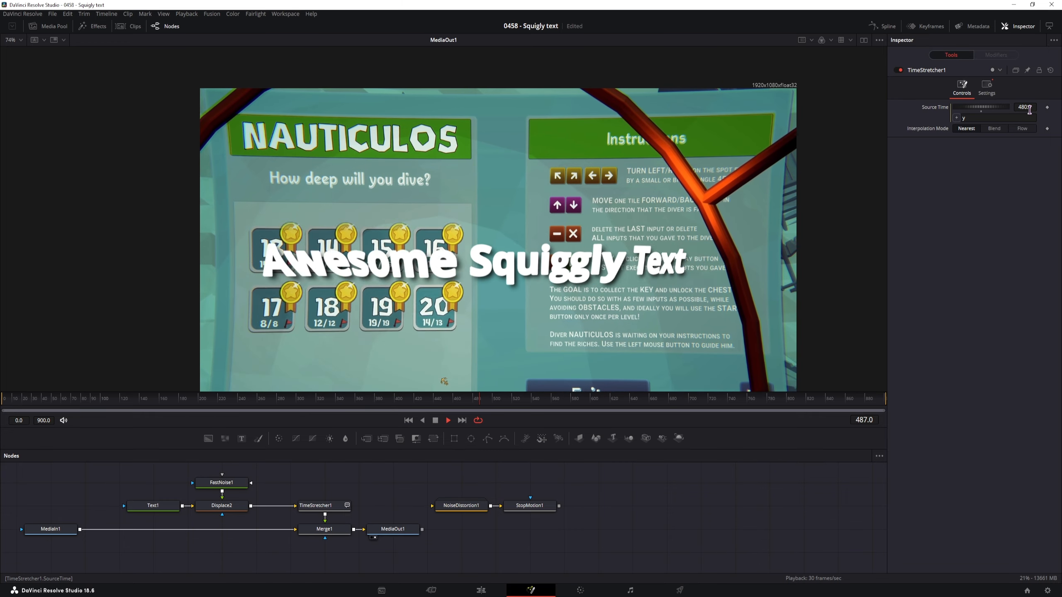
left_click(263, 398)
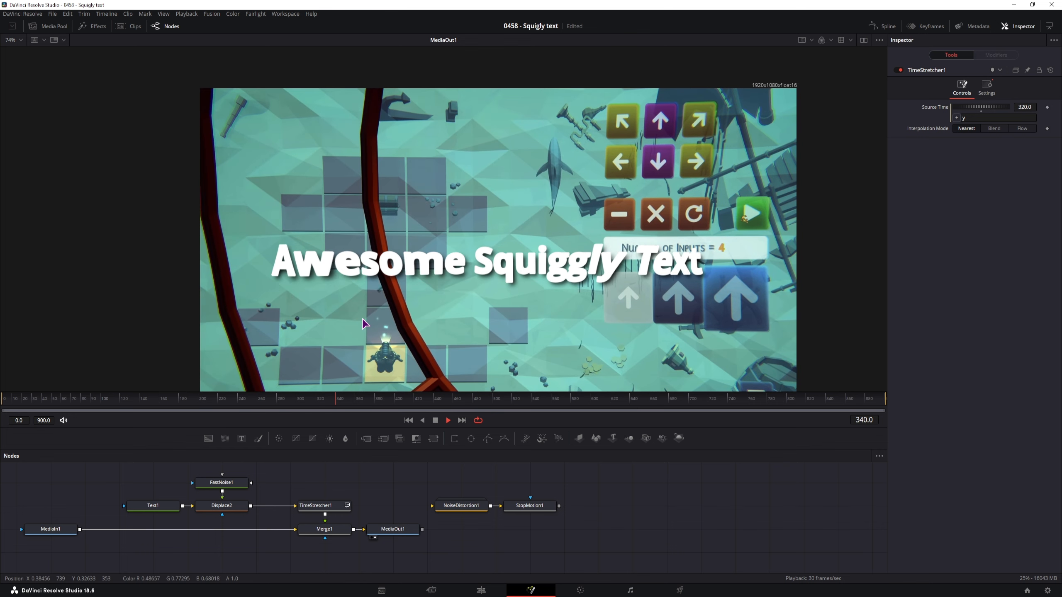
key("space")
left_click(335, 398)
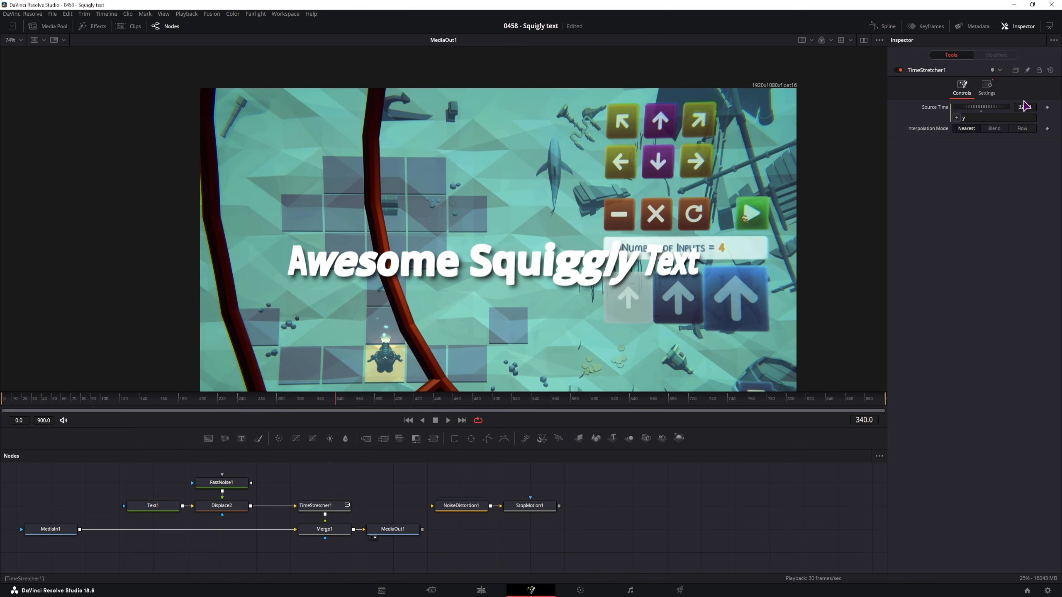
left_click(987, 87)
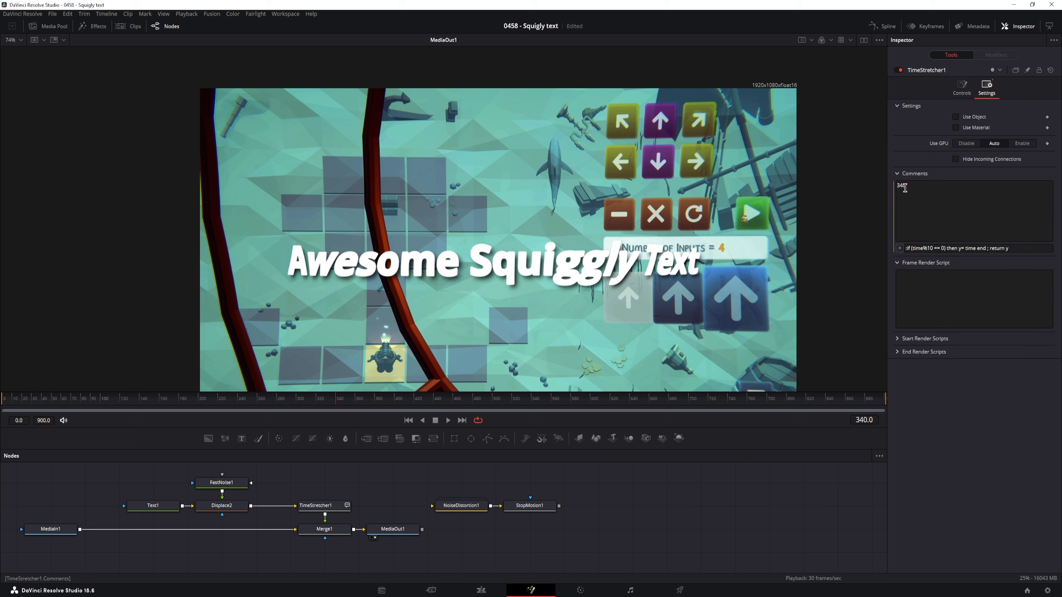
Step frame by frame from 340 to 370, comparing the TimeStretcher's Comments value and Source Time with the text's stepped motion.
left_click(962, 88)
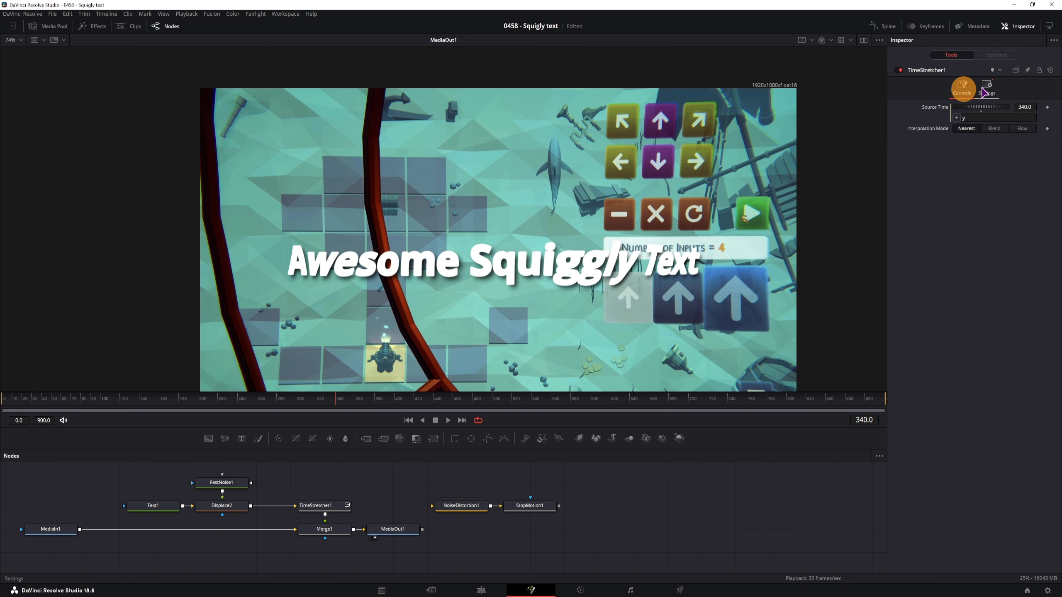
left_click(987, 91)
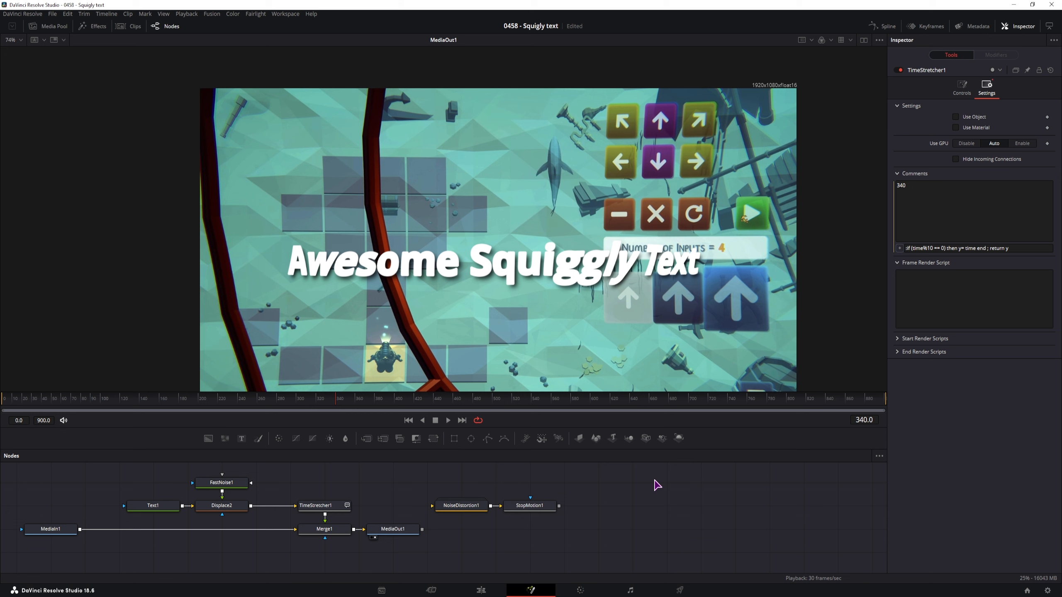
key("Right")
key("Right")
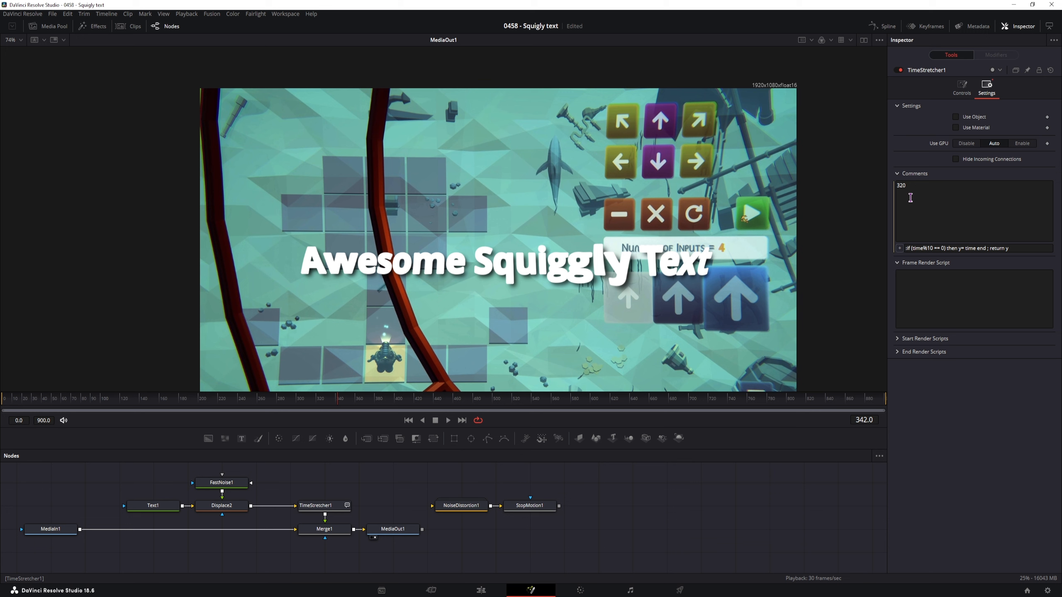
key("Right")
key("Right")
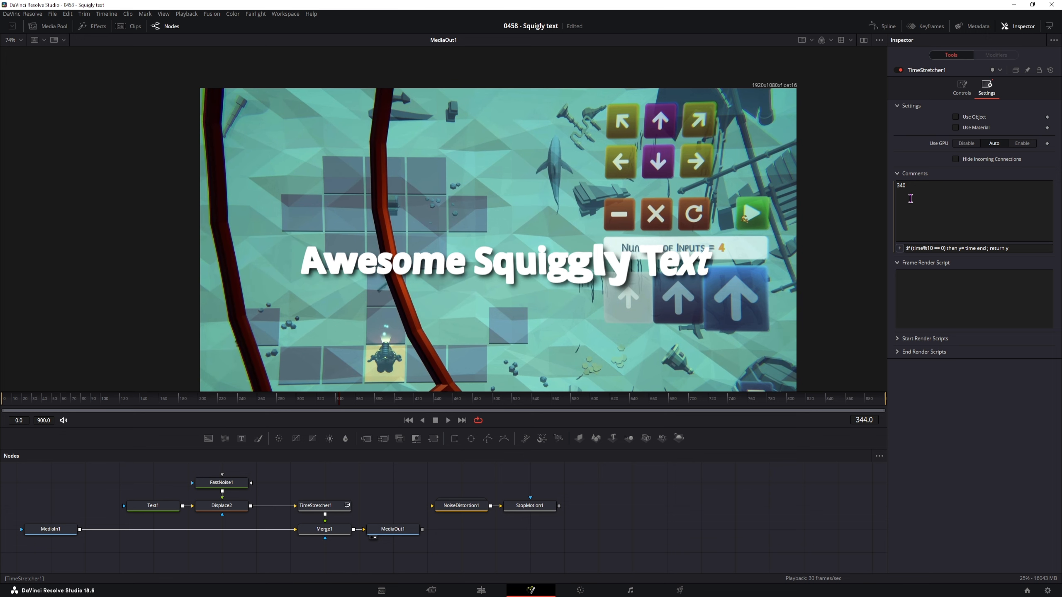
key("Right")
key("Right")
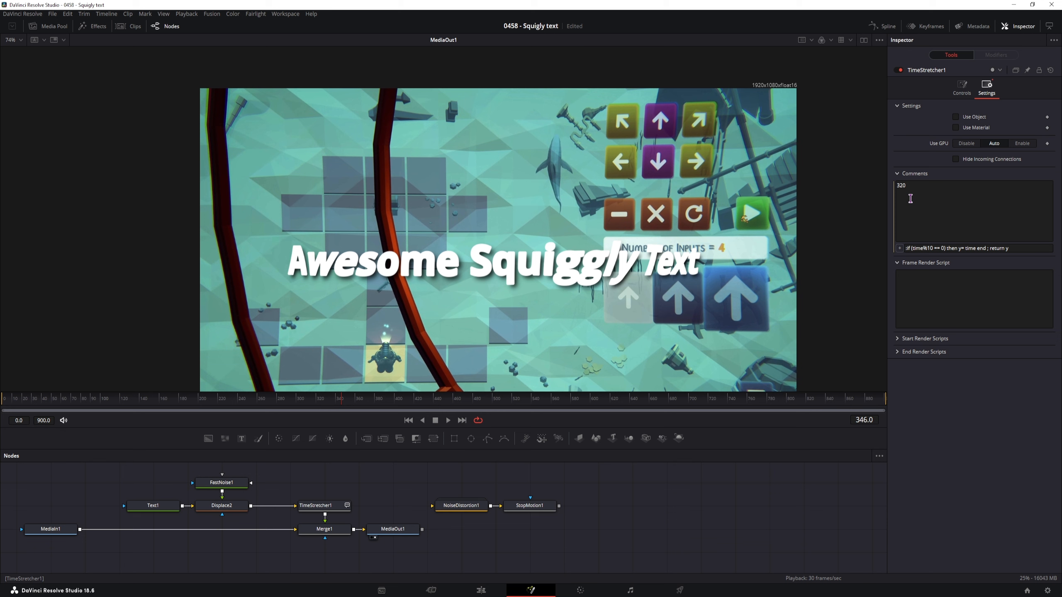
key("Right")
key("Right")
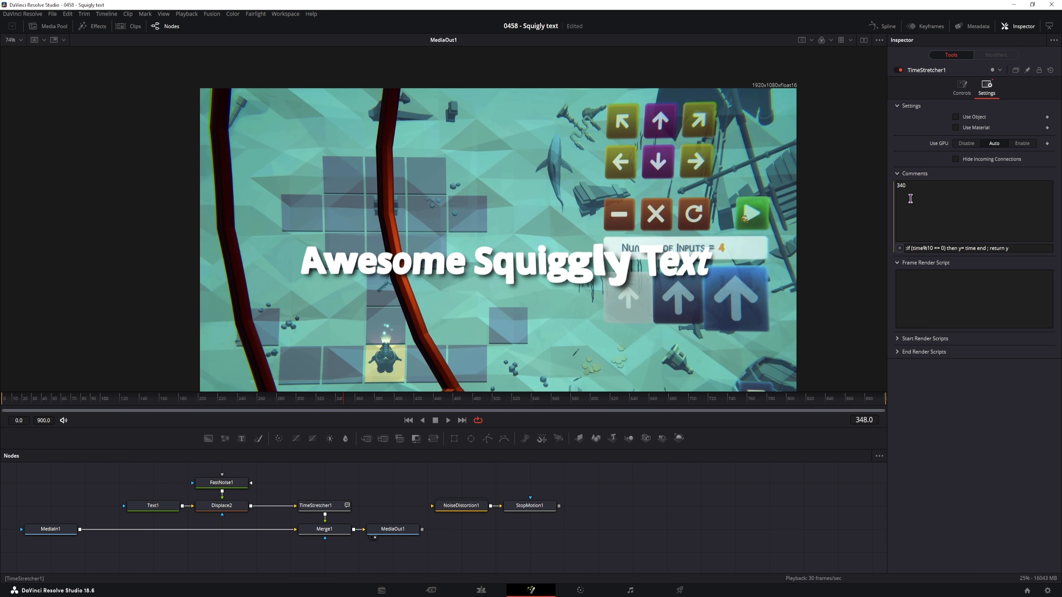
key("Right")
key("Right")
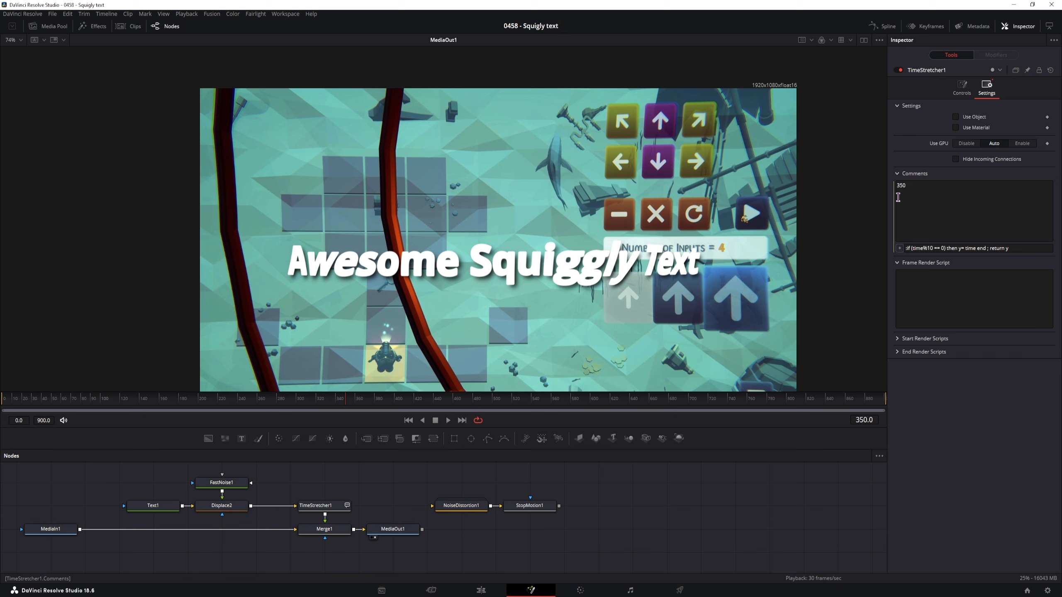
key("Right")
key("Right")
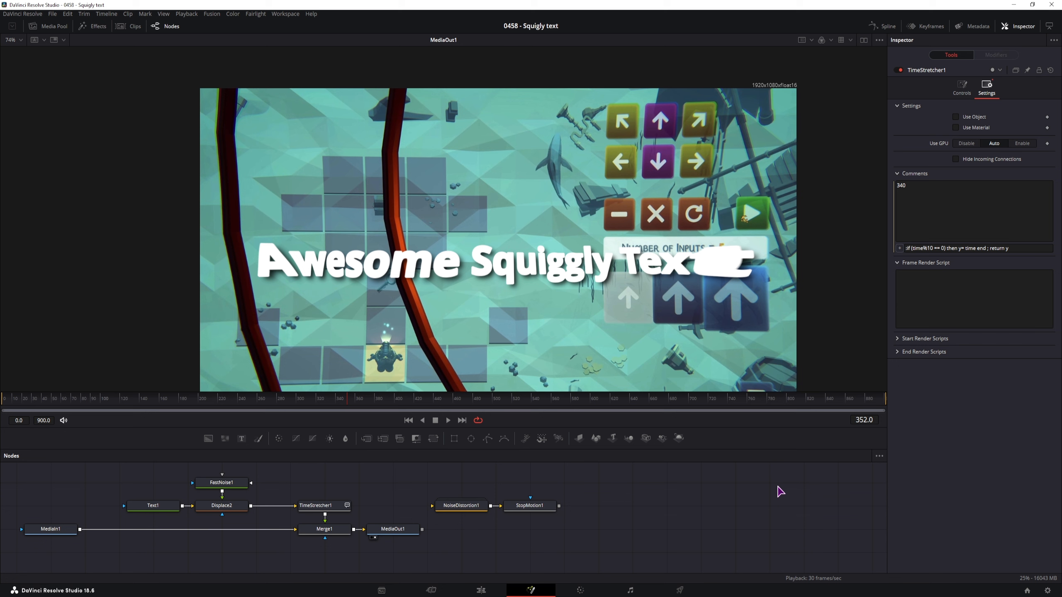
key("Right")
key("Right")
key("Right")
key("Right")
key("Right")
key("Right")
key("Right")
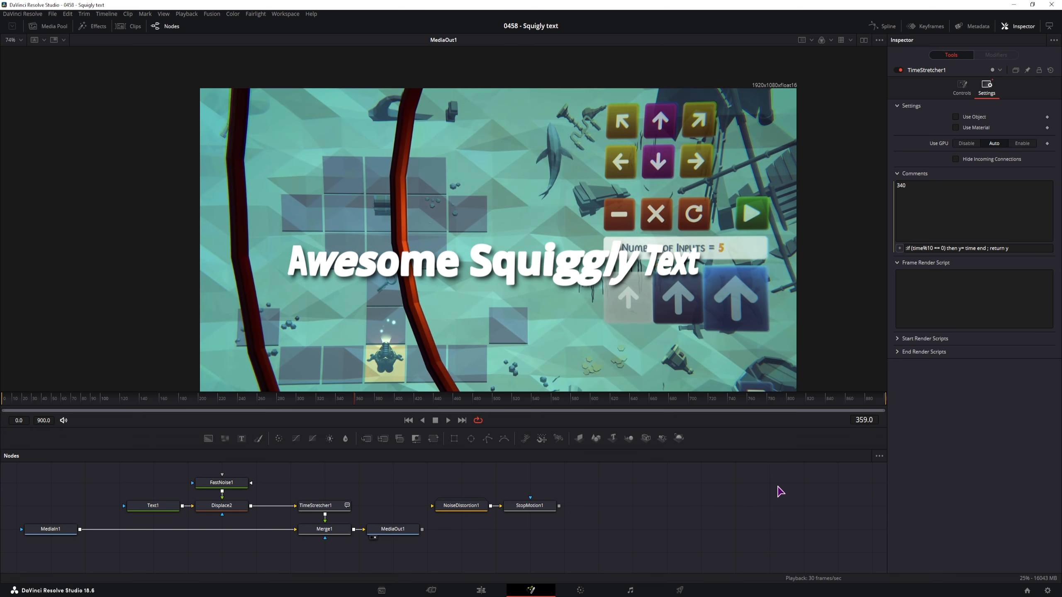
key("Right")
key("Right")
key("Right")
key("Right")
key("Right")
key("Right")
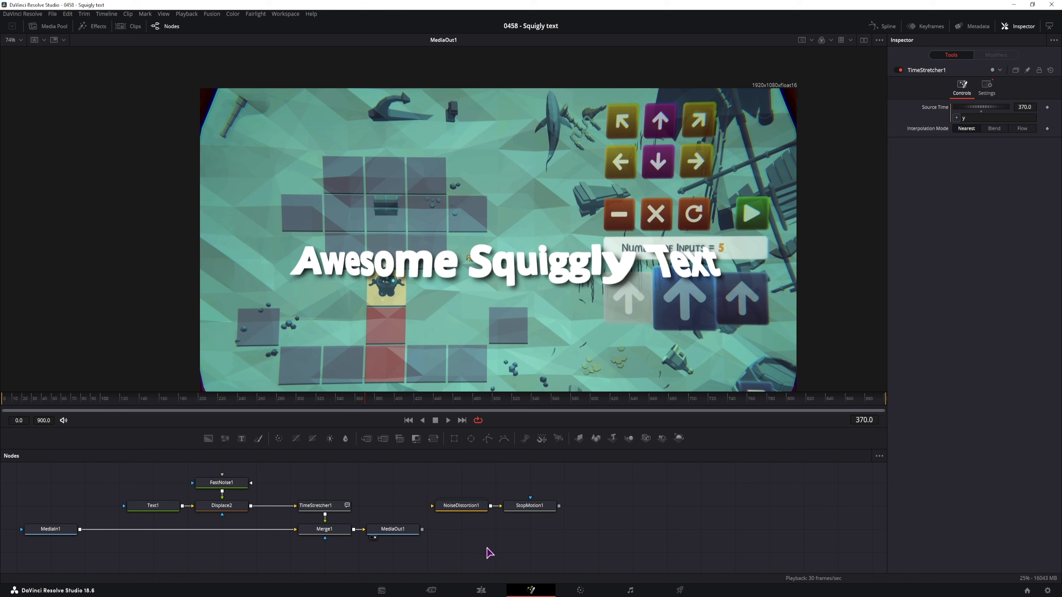
left_click(309, 506)
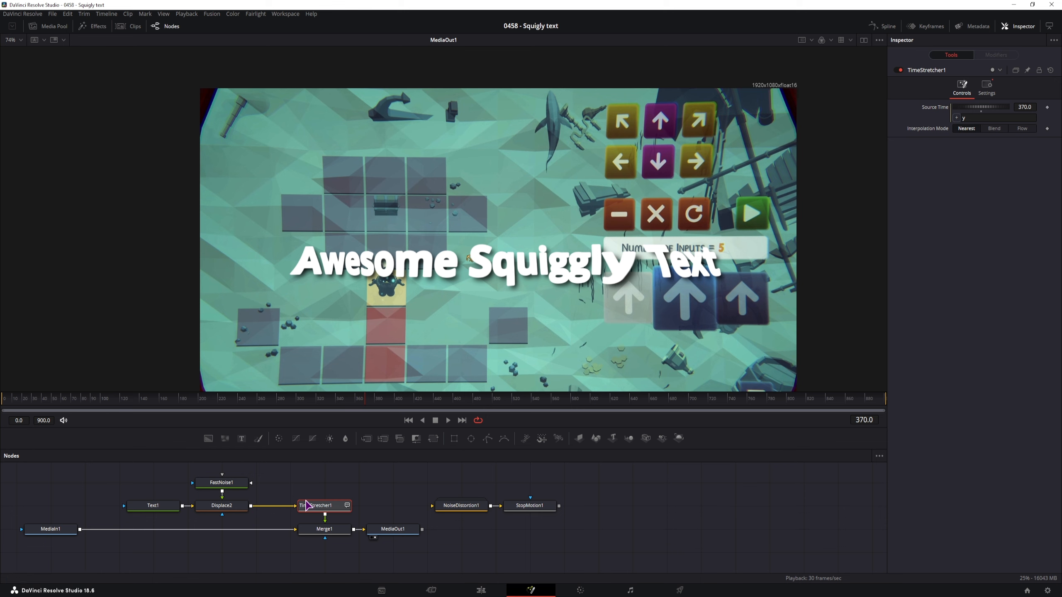
left_click(368, 491)
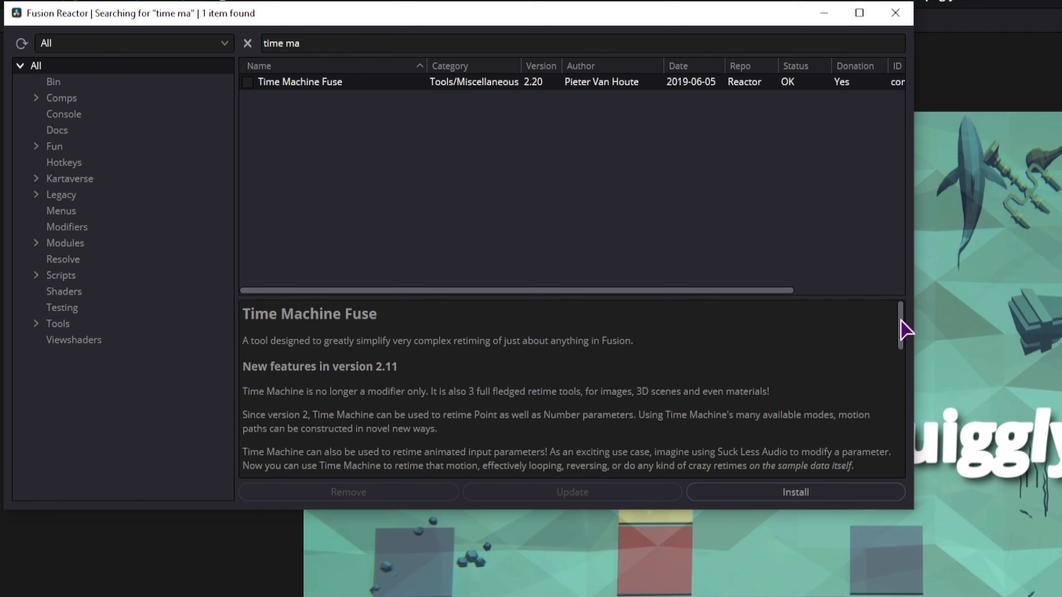
Read the Time Machine Fuse's mode list in Reactor and install the fuse, skipping the donation and closing Reactor.
left_click_drag(901, 317, 901, 379)
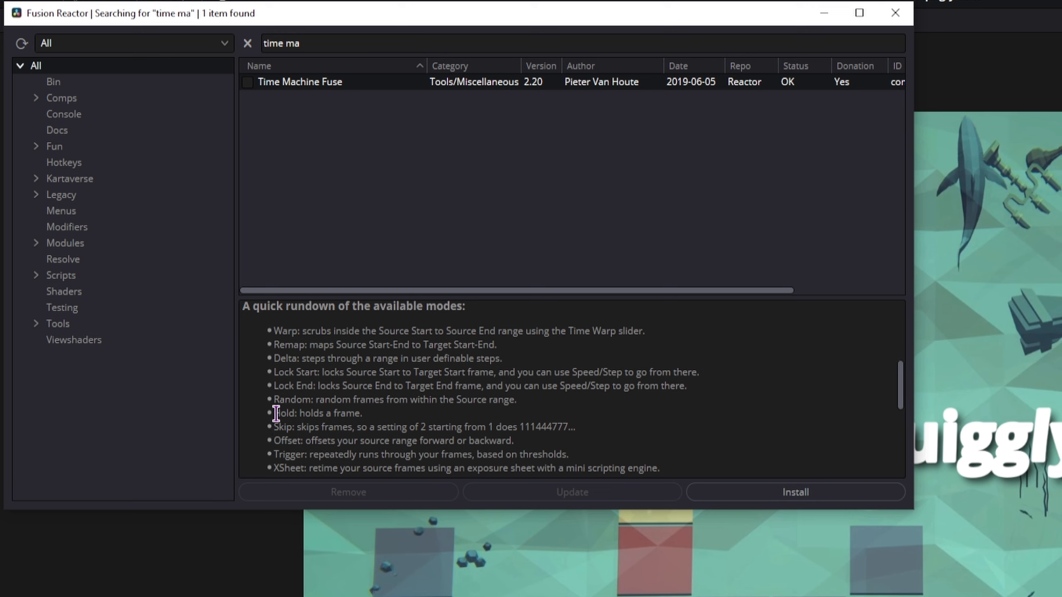
left_click_drag(276, 414, 380, 416)
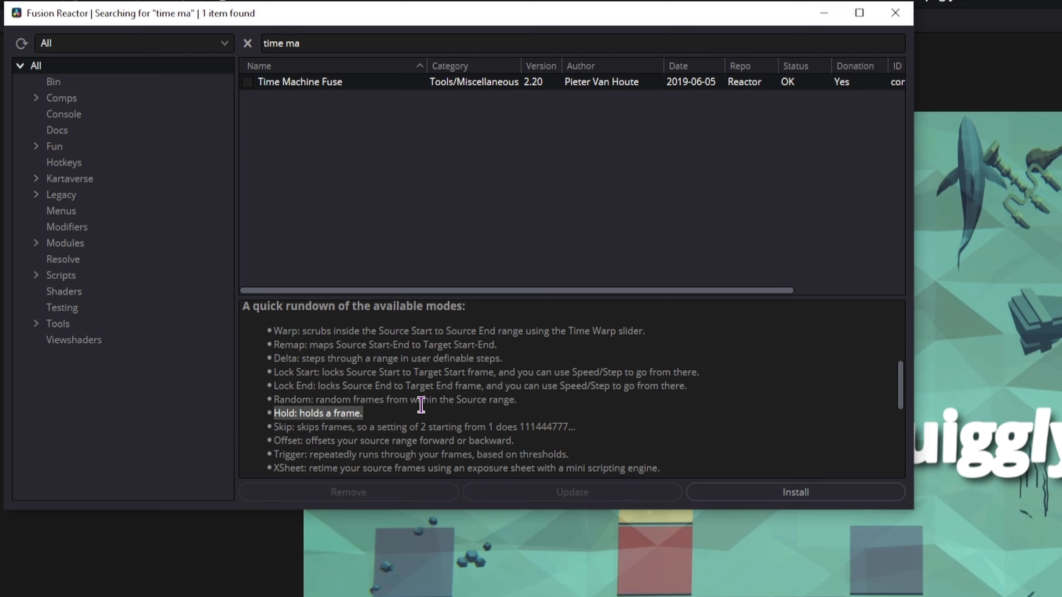
left_click(759, 495)
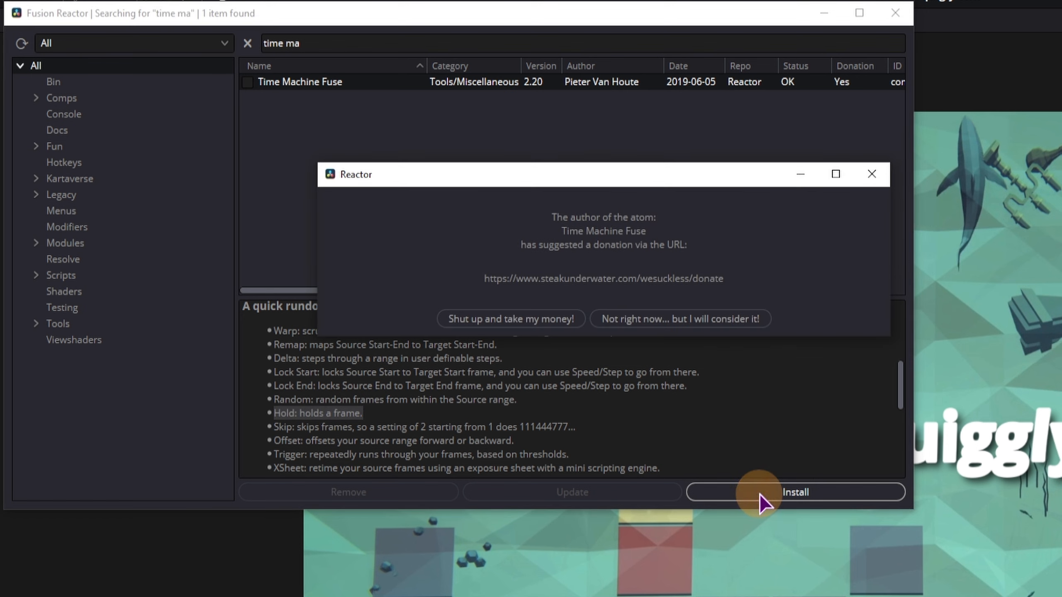
left_click(646, 325)
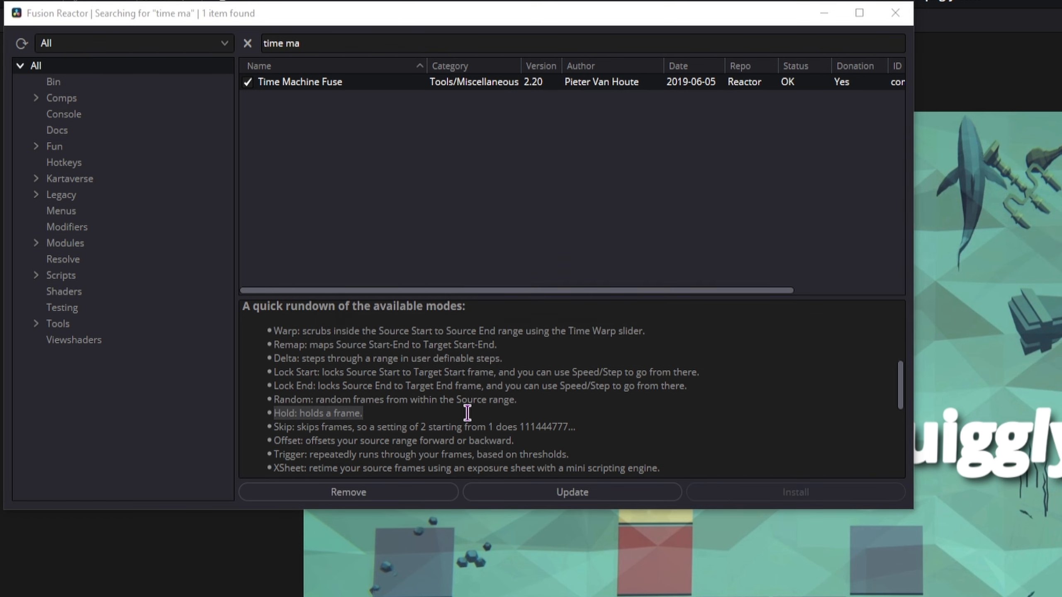
left_click(896, 14)
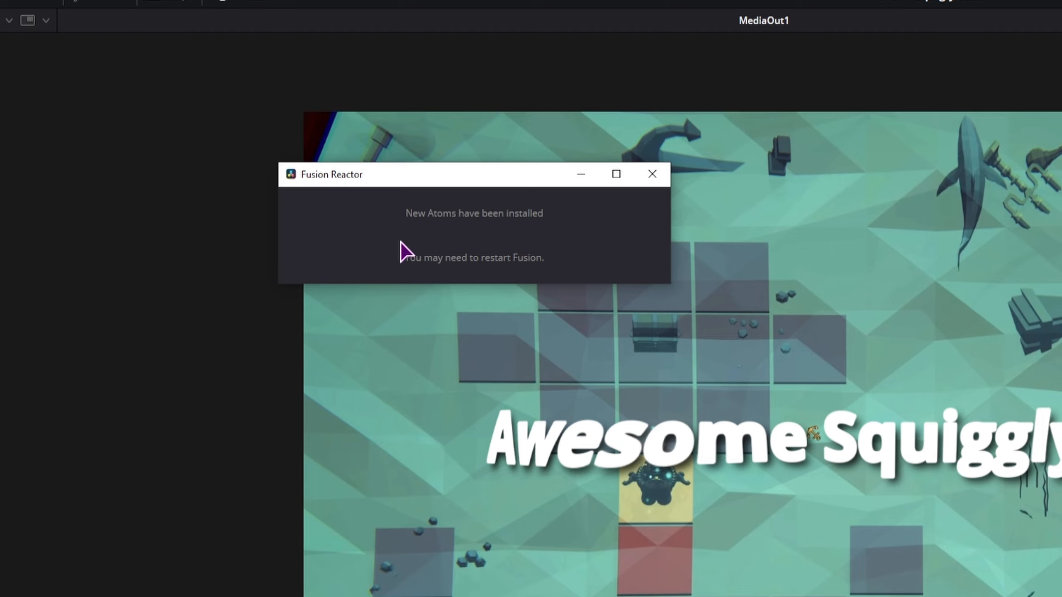
left_click(653, 174)
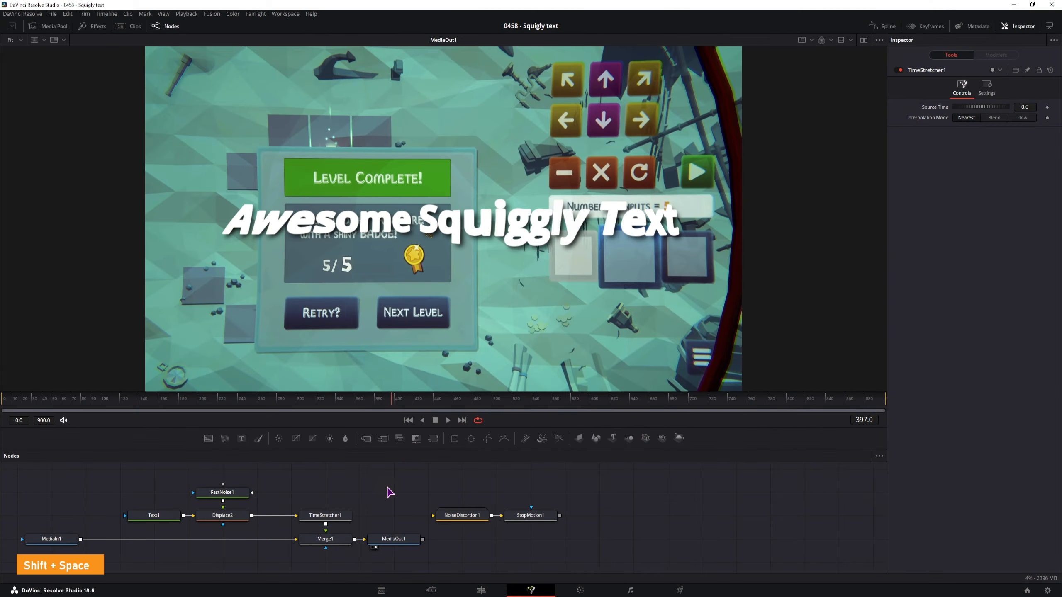
Add a Time Machine node and insert it between Displace2 and Merge1 in place of TimeStretcher1, leaving TimeStretcher1 unconnected.
key("shift+space")
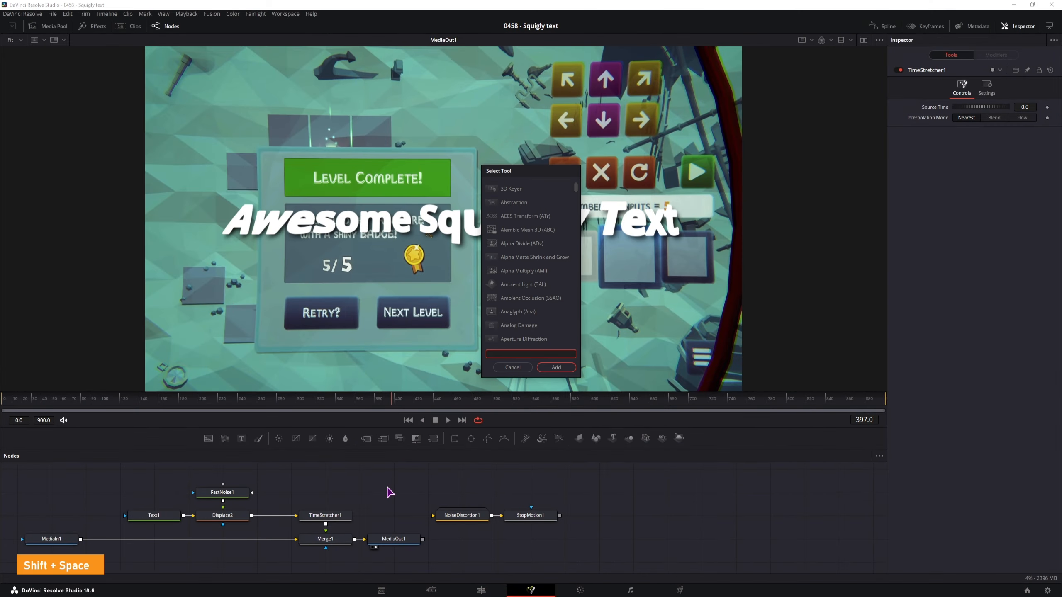
type("time")
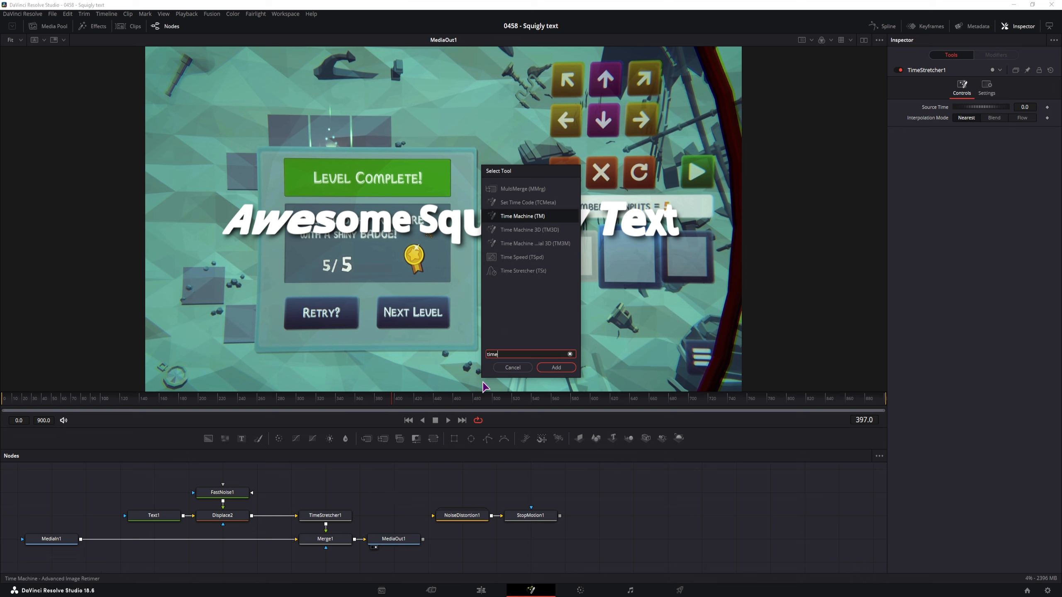
left_click(555, 368)
left_click_drag(394, 499, 428, 485)
left_click_drag(332, 498, 320, 519)
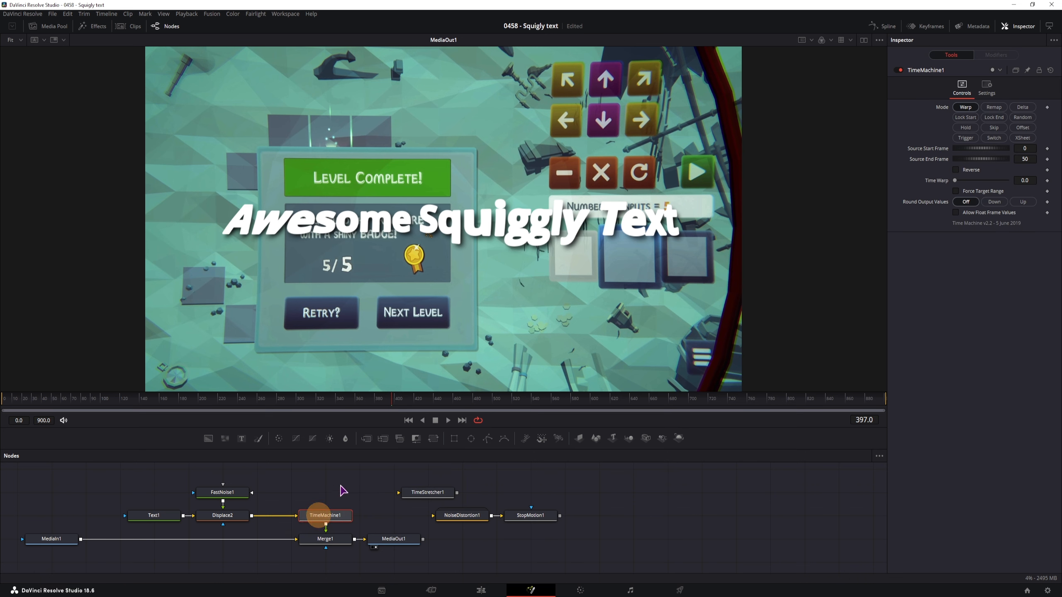
Set the Time Machine's mode to Hold with a value of 10, and play and scrub the timeline to check the text.
left_click(964, 128)
left_click(1025, 149)
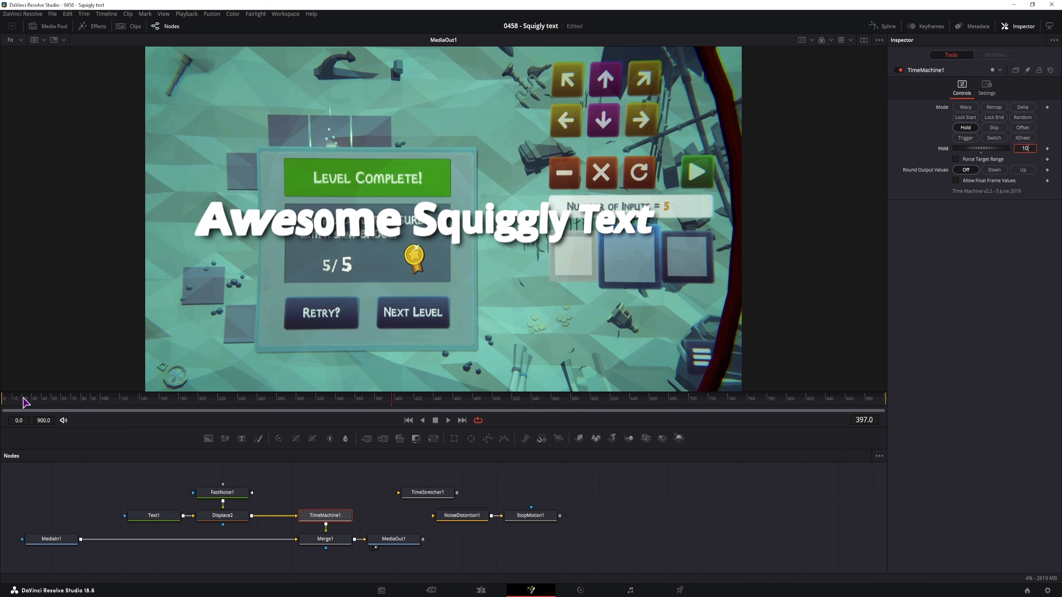
left_click(6, 400)
left_click(650, 496)
key("space")
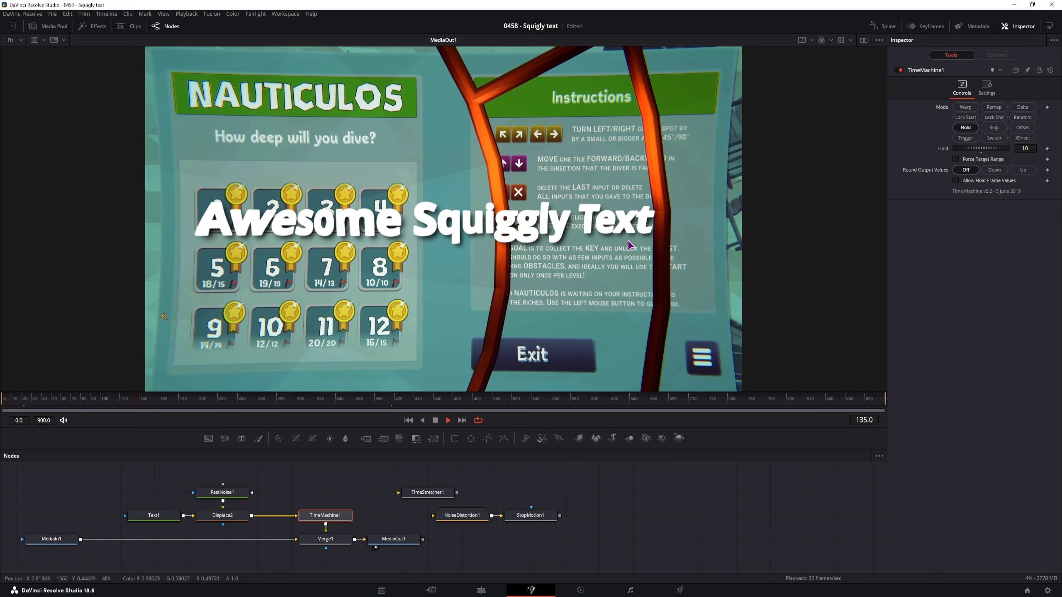
key("space")
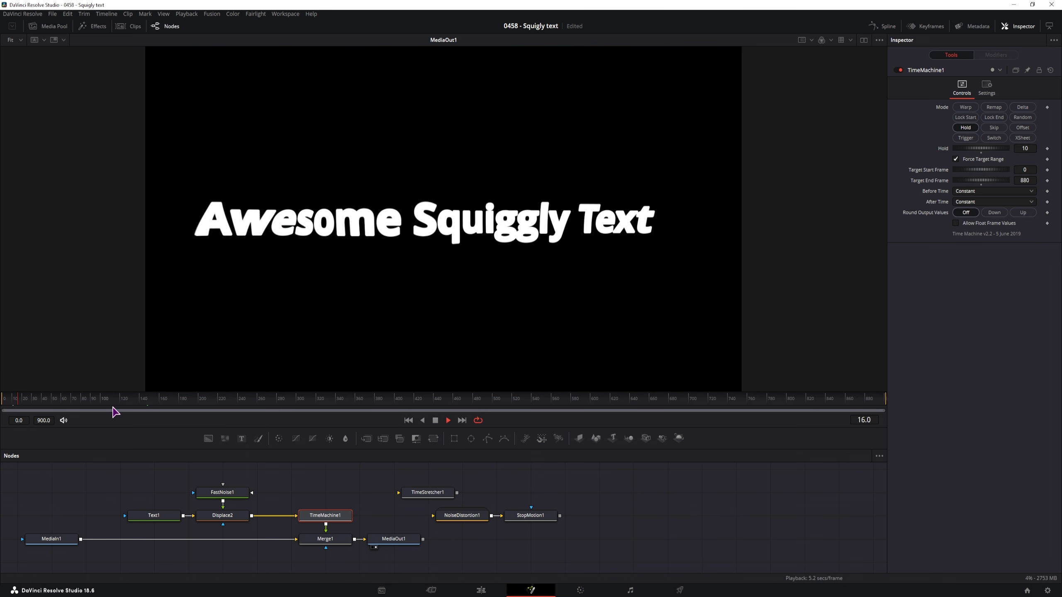
left_click_drag(92, 401, 540, 403)
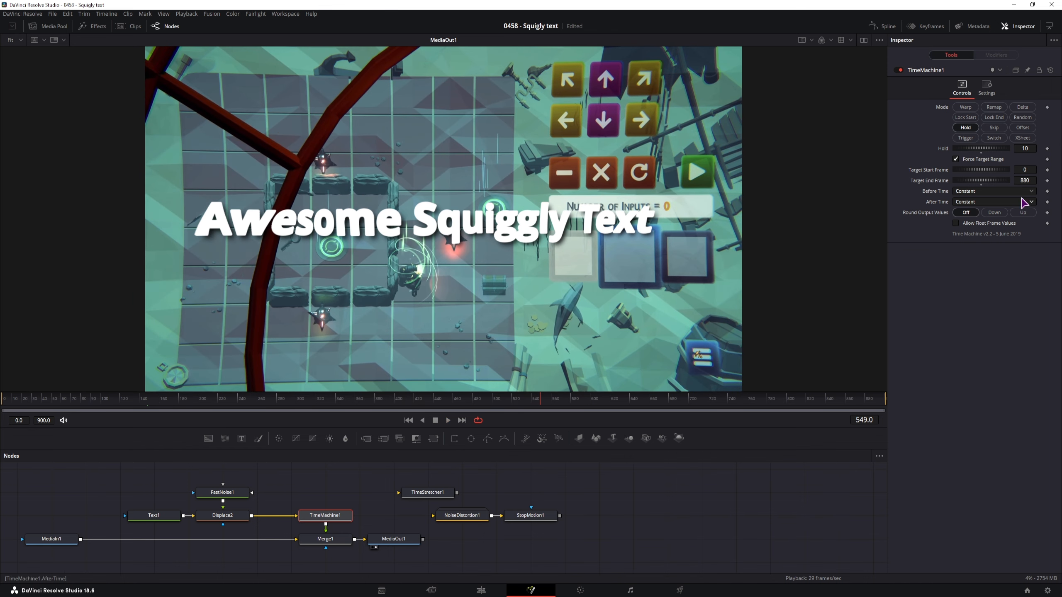
Set the Time Machine's Hold value to 5 and enable Force Target Range, checking the text during playback.
left_click(1023, 149)
key("Tab")
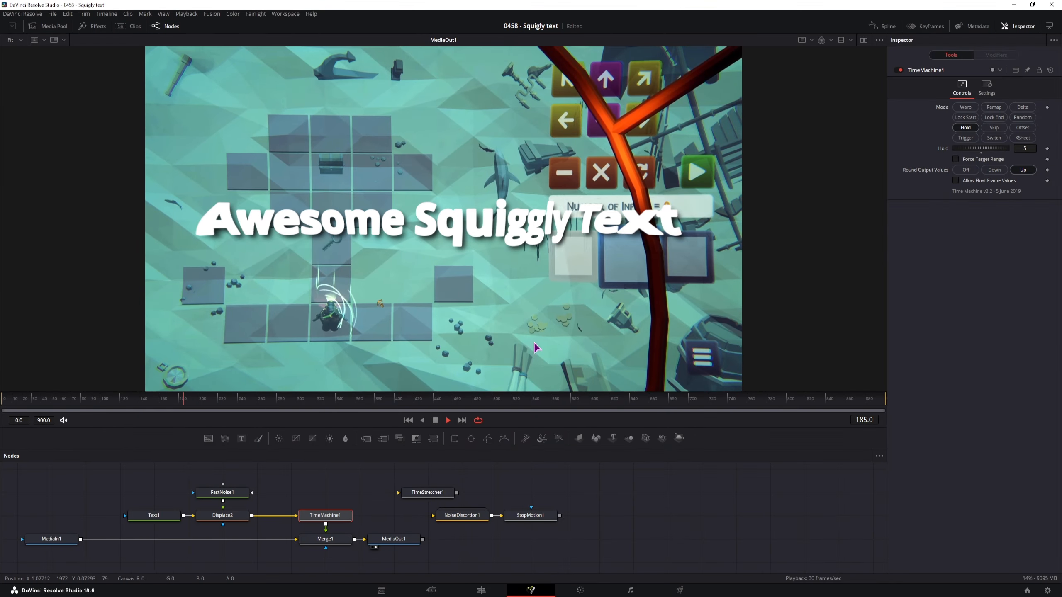
left_click(966, 128)
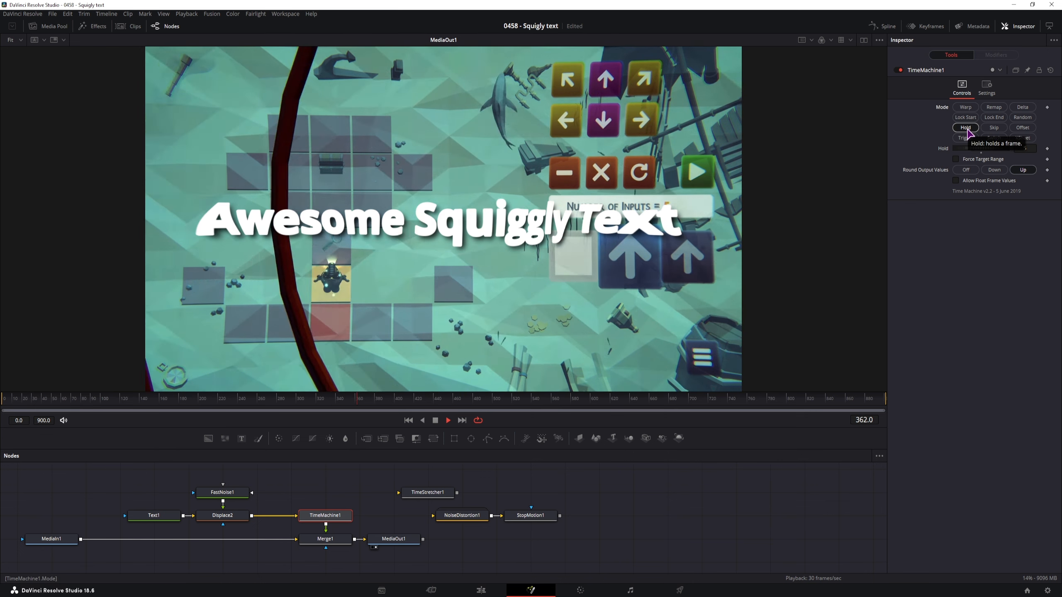
left_click(955, 159)
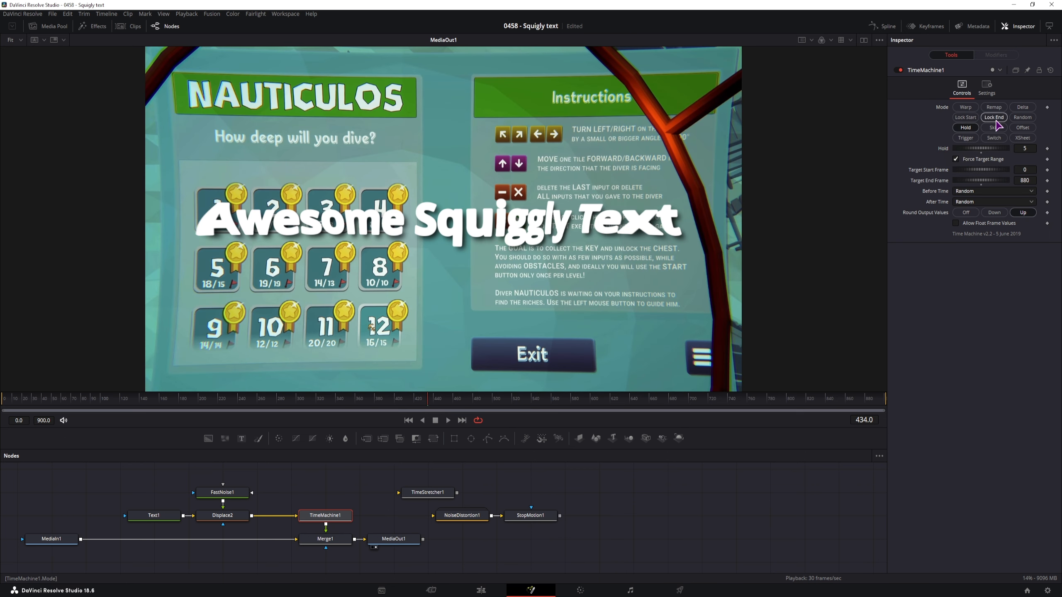
key("space")
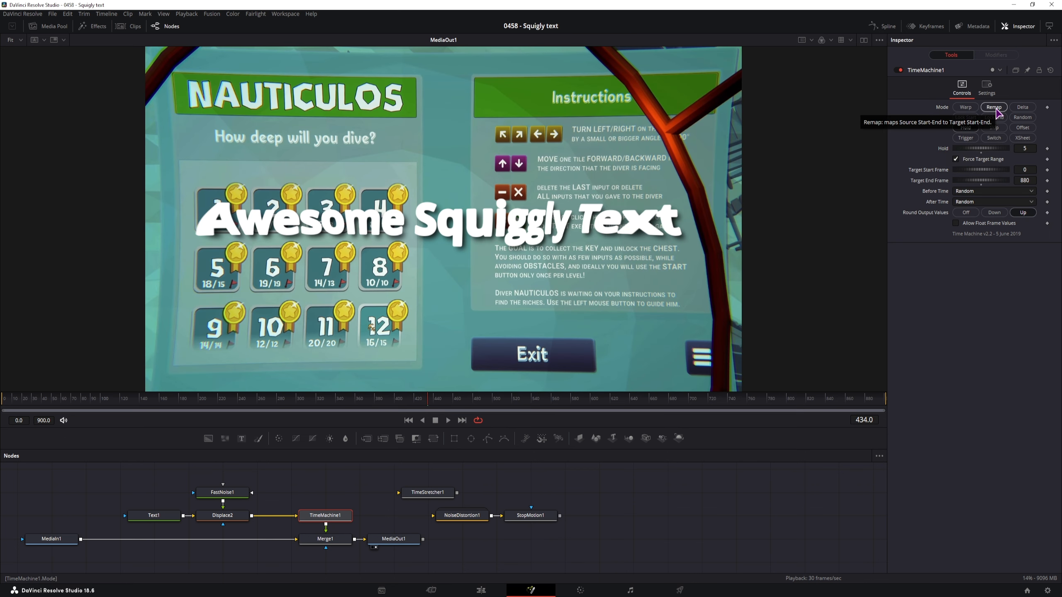
Switch the Time Machine to Remap mode, check the comp's first and last frames, and set Target End Frame to 900.
left_click(995, 109)
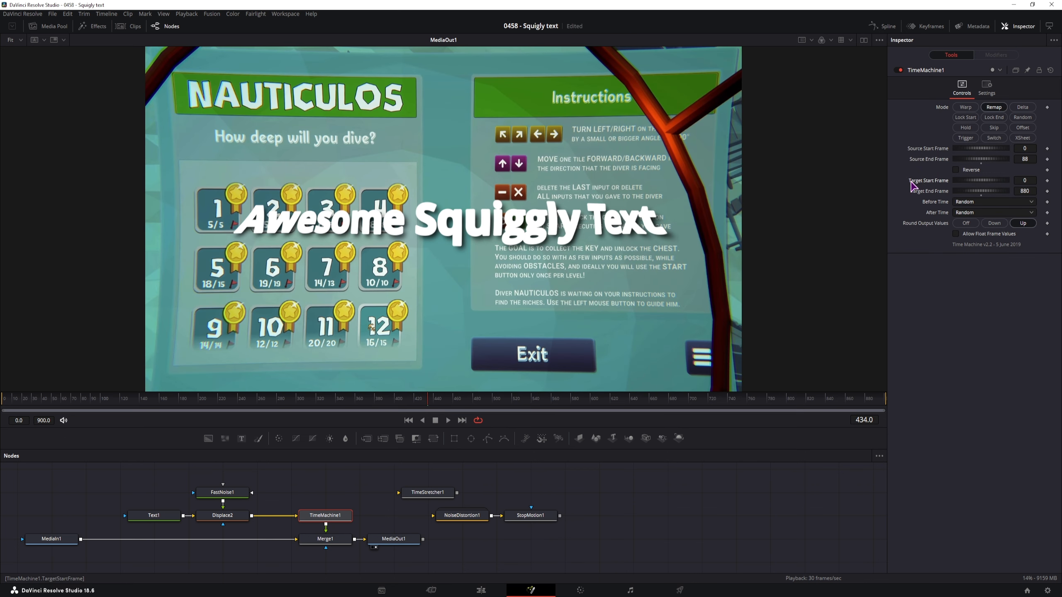
key("Home")
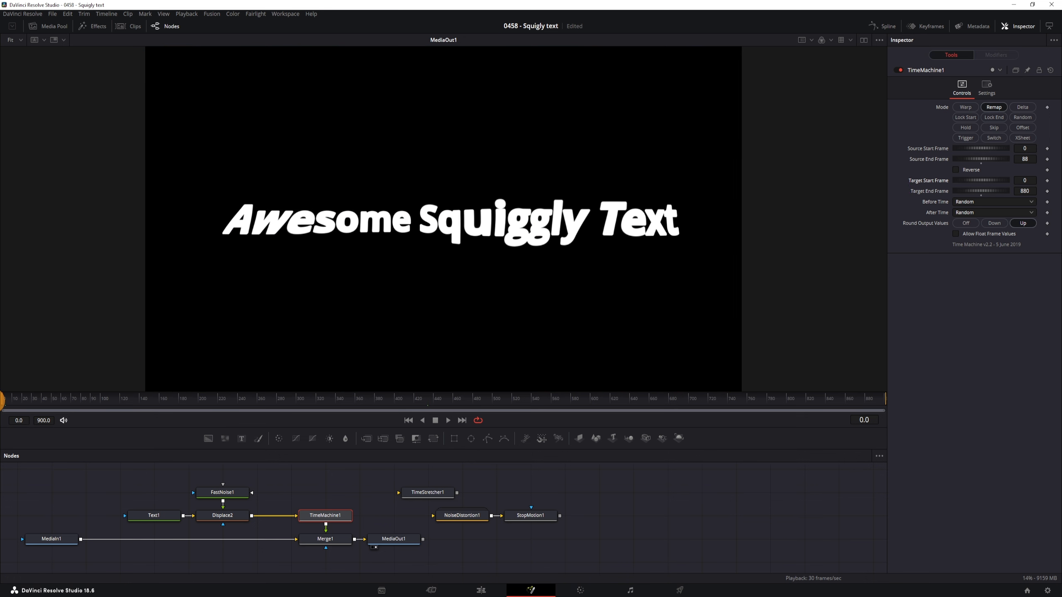
left_click_drag(863, 398, 886, 399)
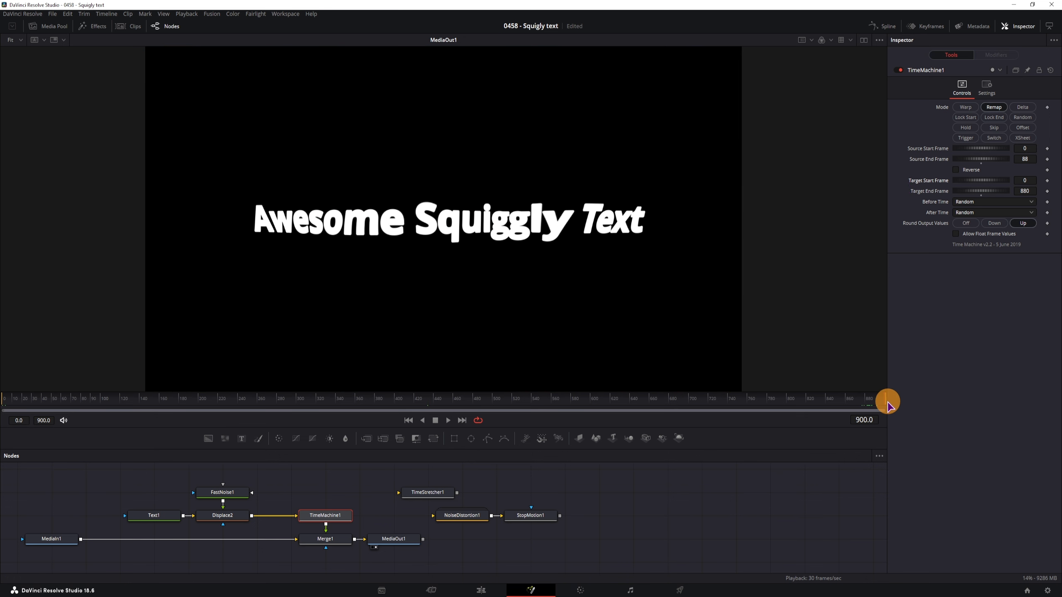
left_click(1027, 192)
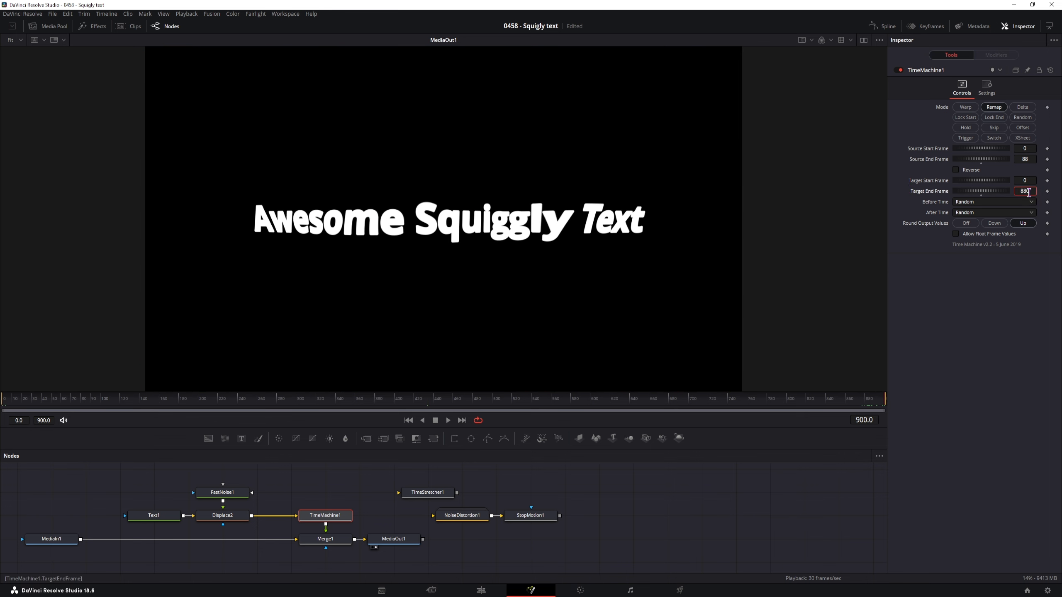
type("900")
key("Tab")
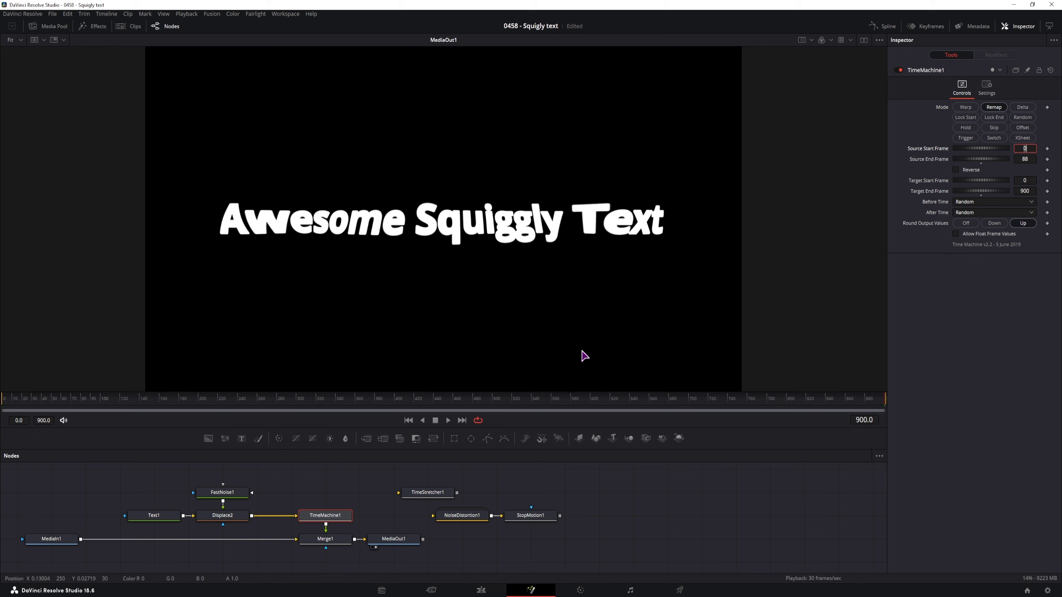
Set the Time Machine's Source End Frame to 90, return to the comp's first frame, and play the animation.
left_click(1028, 160)
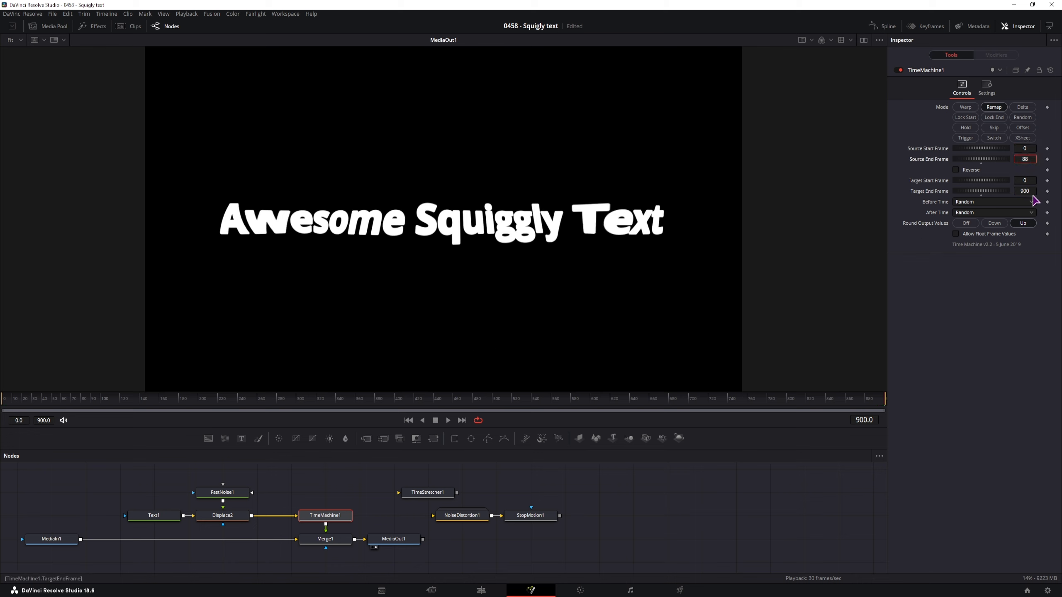
left_click(983, 385)
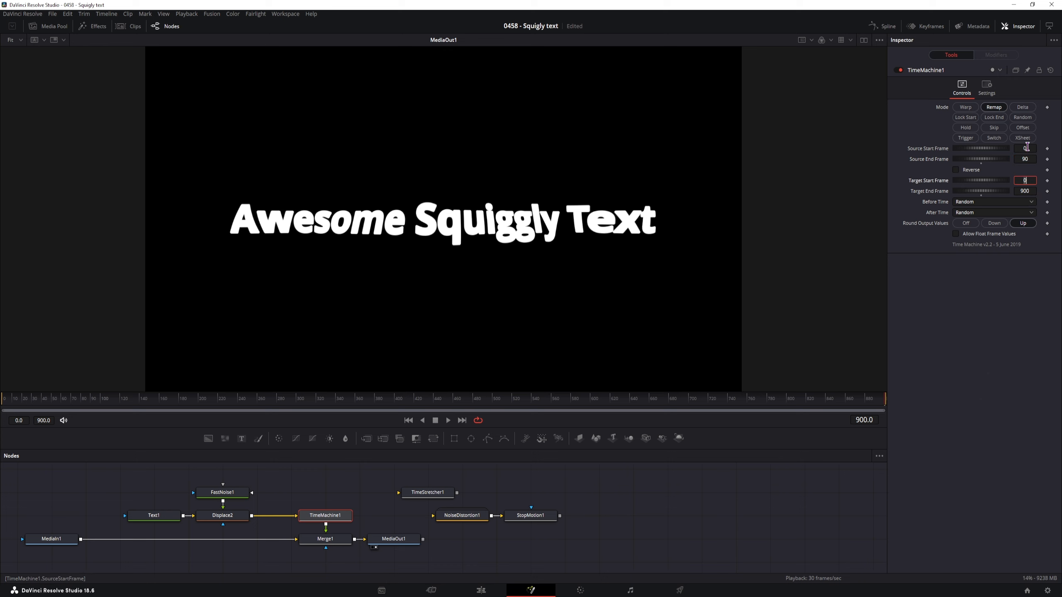
left_click(628, 509)
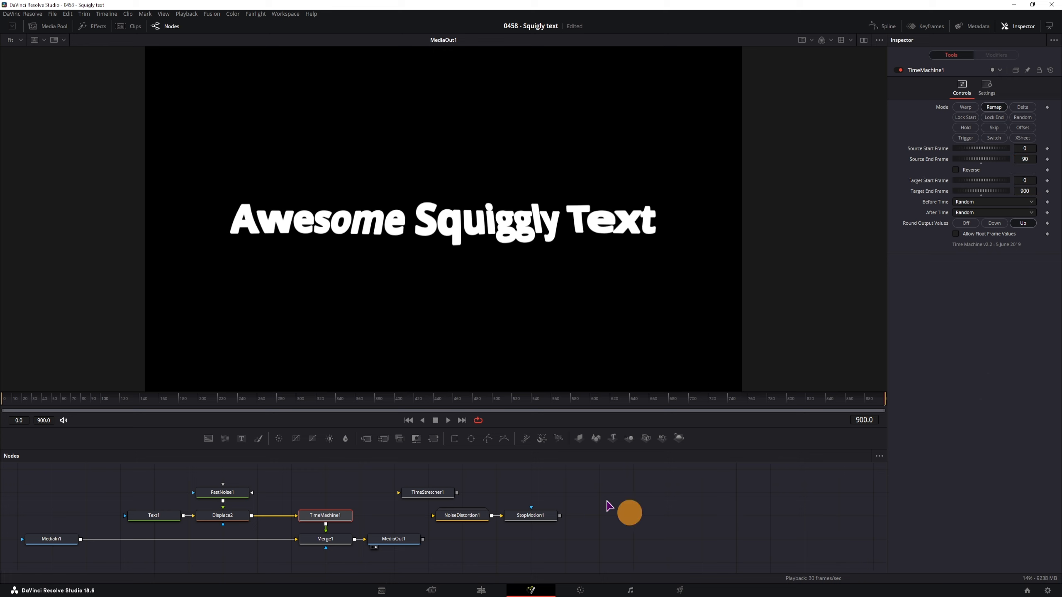
left_click(5, 401)
left_click(713, 501)
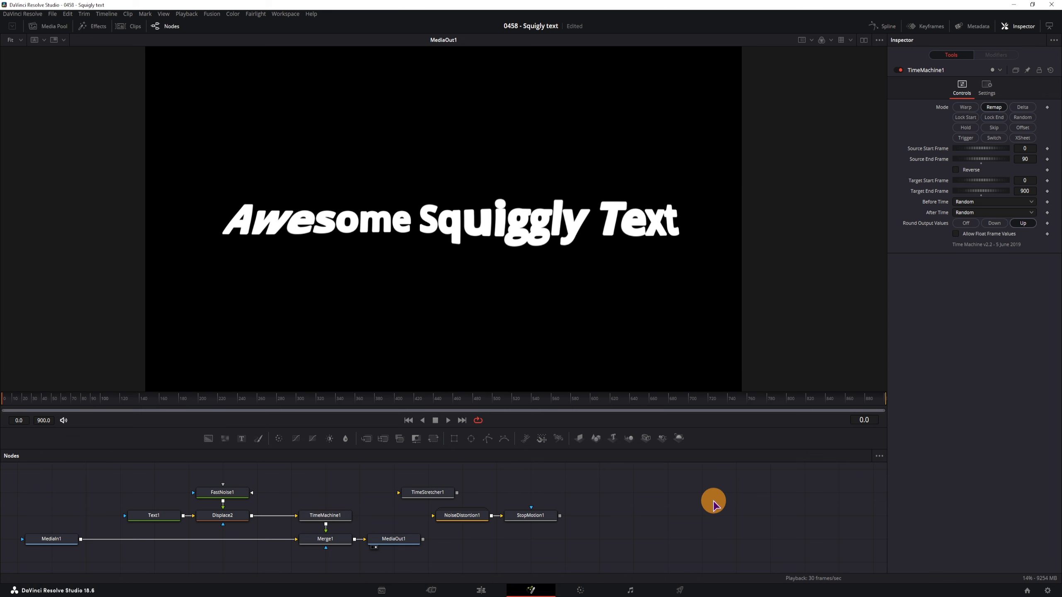
key("space")
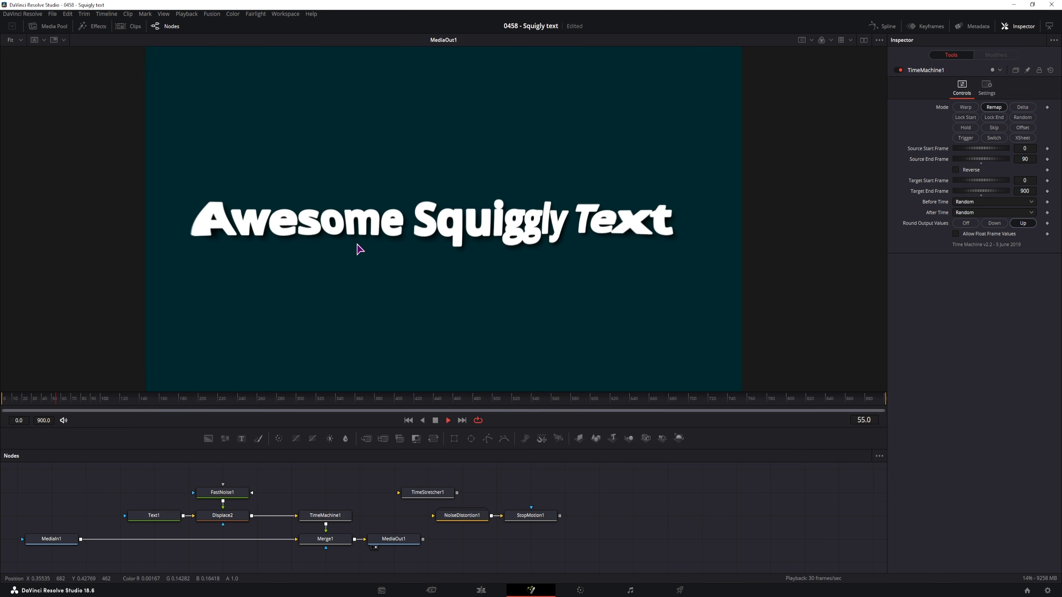
key("space")
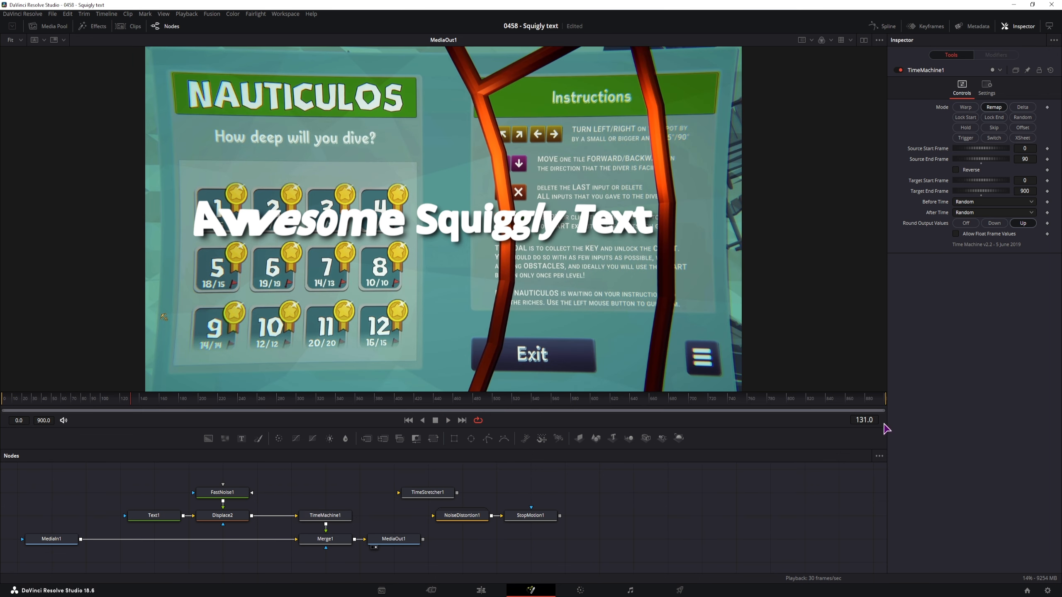
Examine the remapped text motion frame by frame from frame 131 to frame 154.
key("Right")
key("Right")
key("Right")
key("Right")
key("Right")
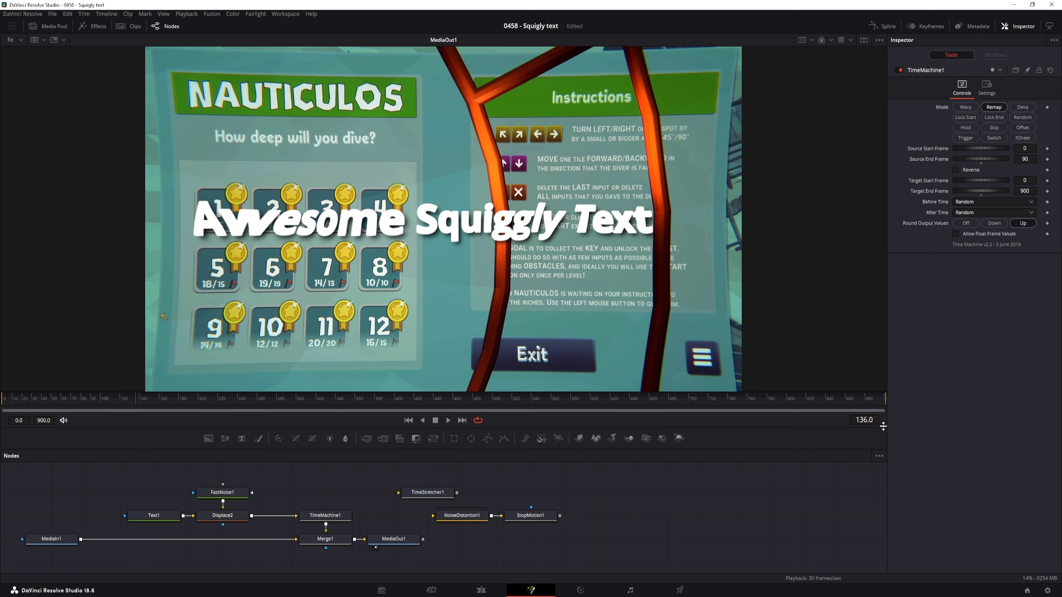
key("Right")
key("Right")
key("Right")
key("Right")
key("Right")
key("Right")
key("Right")
key("Right")
key("Right")
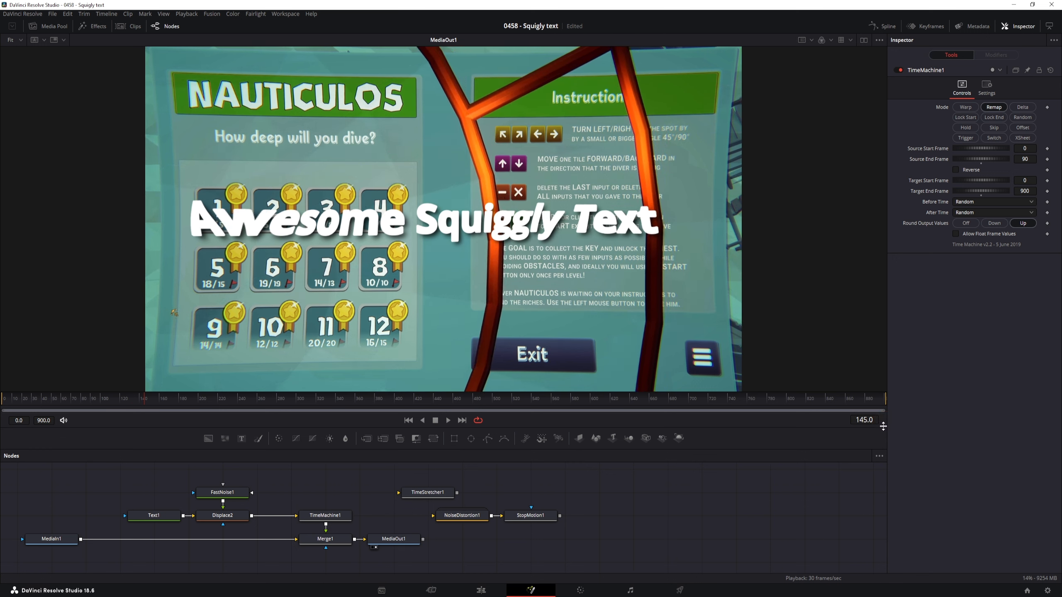
key("Right")
key("Right")
key("Right")
key("Right")
key("Right")
key("Right")
key("Right")
key("Right")
key("Right")
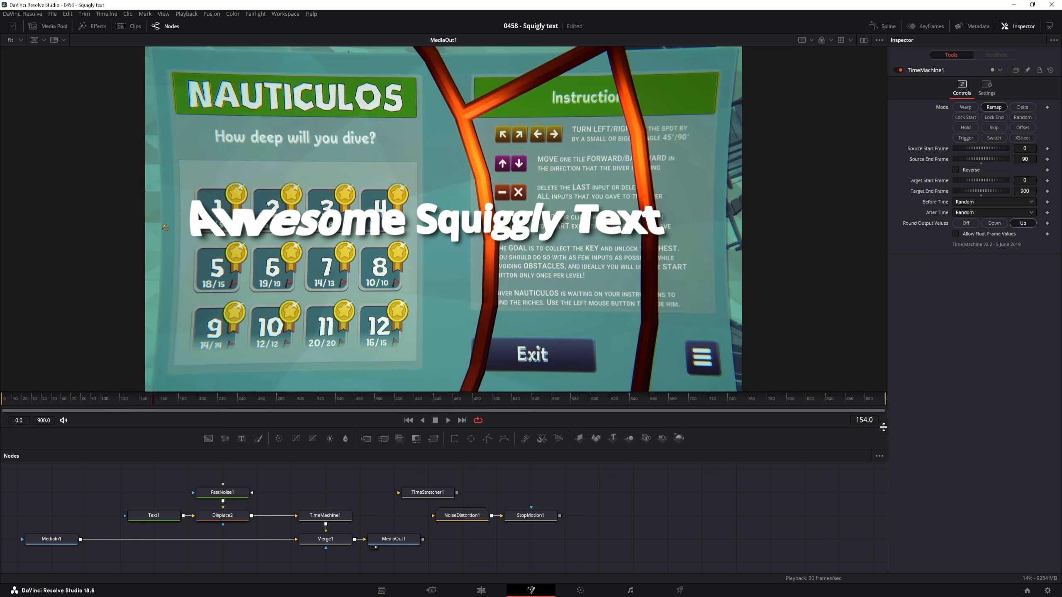
Switch the Time Machine to Skip mode with a value of 10 and play the comp to check the text.
key("space")
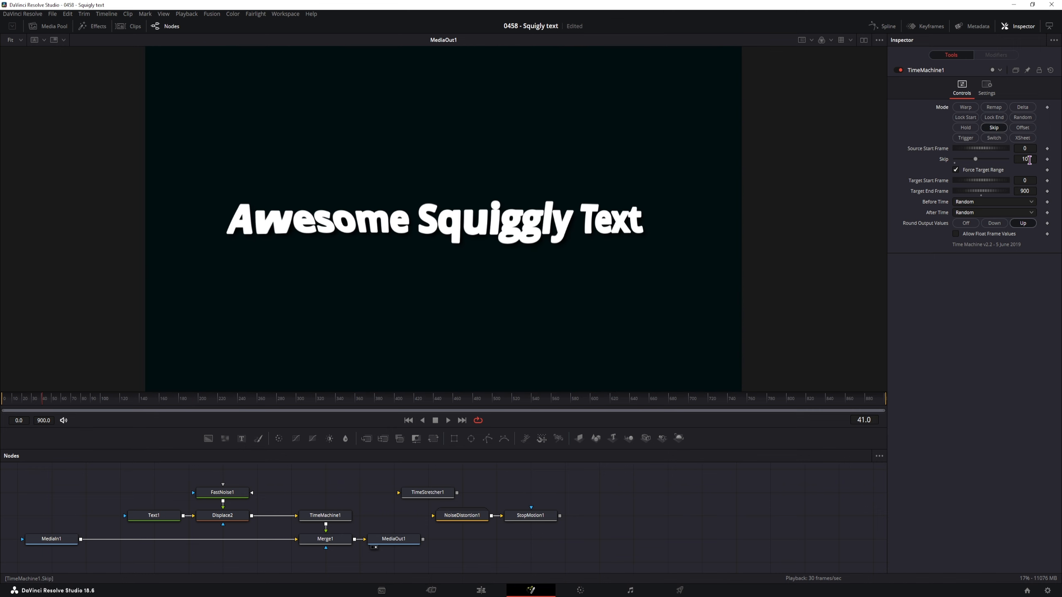
left_click(680, 495)
key("space")
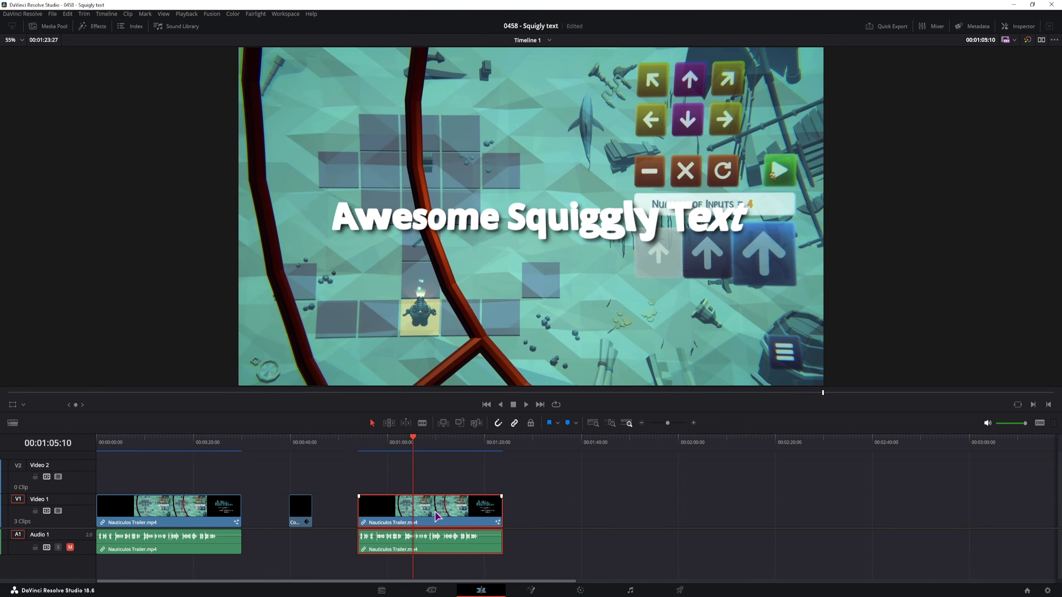
Open the selected clip's Fusion composition and move Text1, FastNoise1 and Displace2 away from TimeMachine1 to make room for another node.
left_click(535, 590)
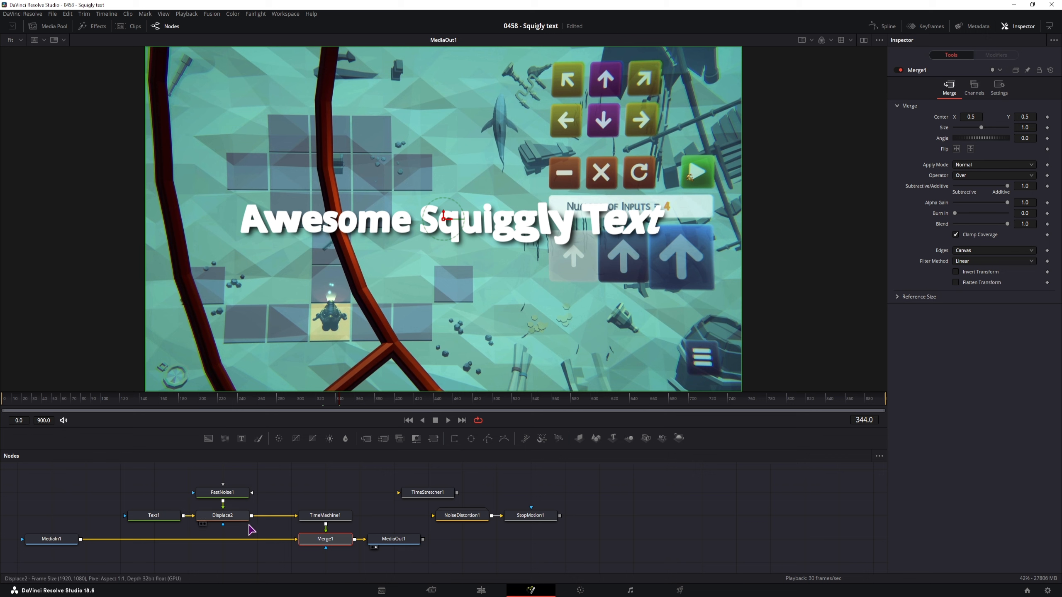
left_click_drag(249, 481, 159, 524)
left_click_drag(242, 524, 173, 513)
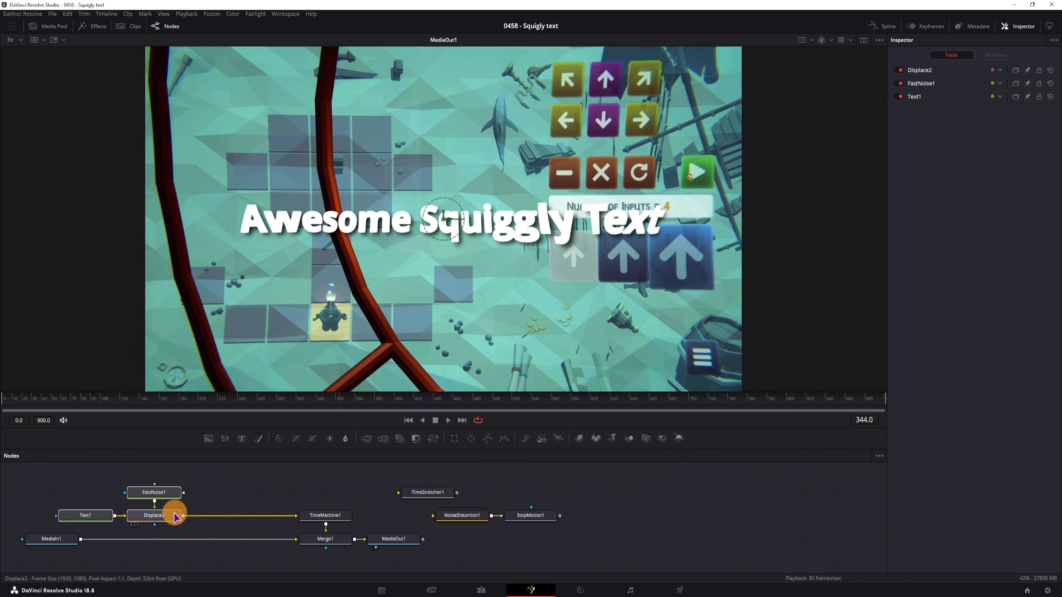
left_click(232, 500)
left_click(172, 512)
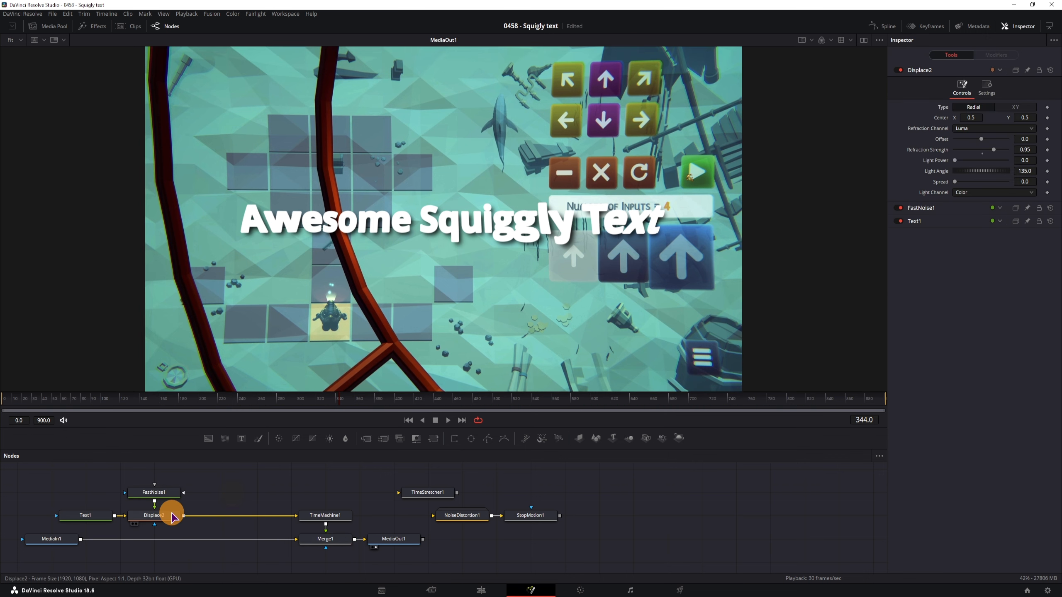
Insert a Soft Glow node between Displace2 and TimeMachine1.
key("shift+space")
type("time")
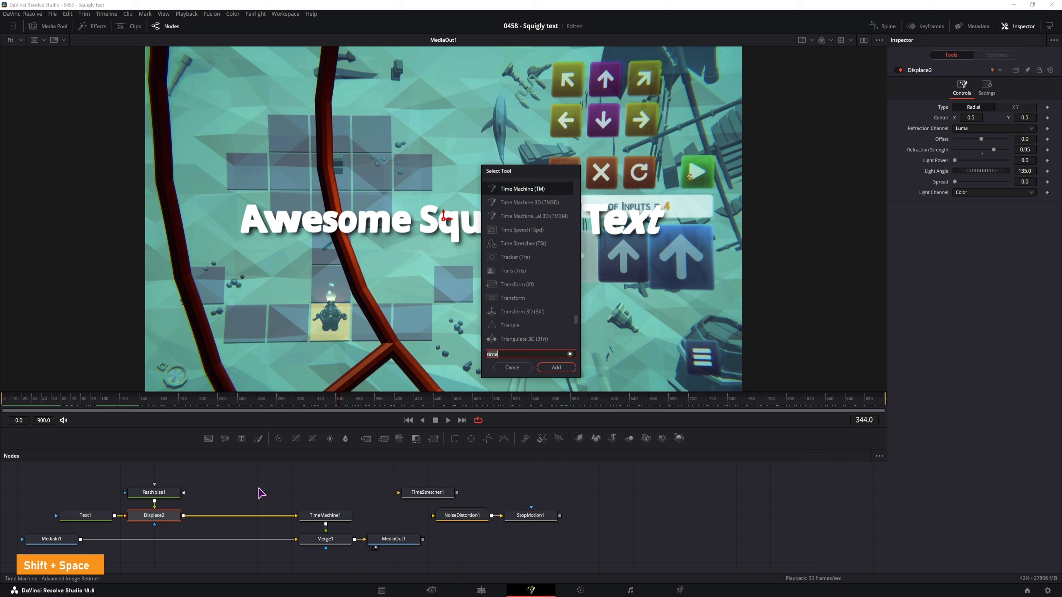
key("BackSpace")
key("BackSpace")
key("BackSpace")
key("BackSpace")
type("glow")
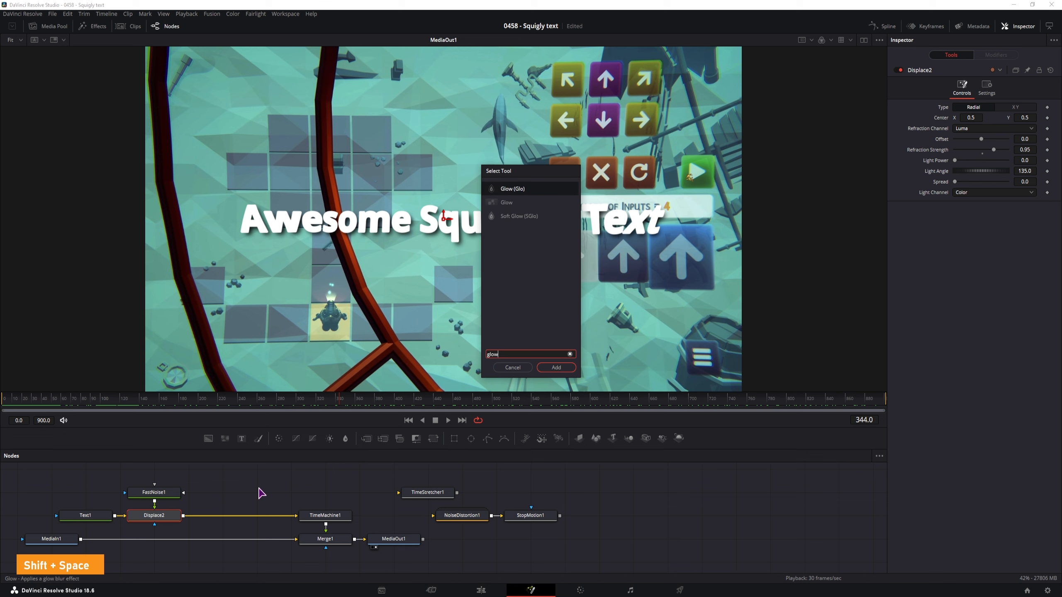
left_click(517, 217)
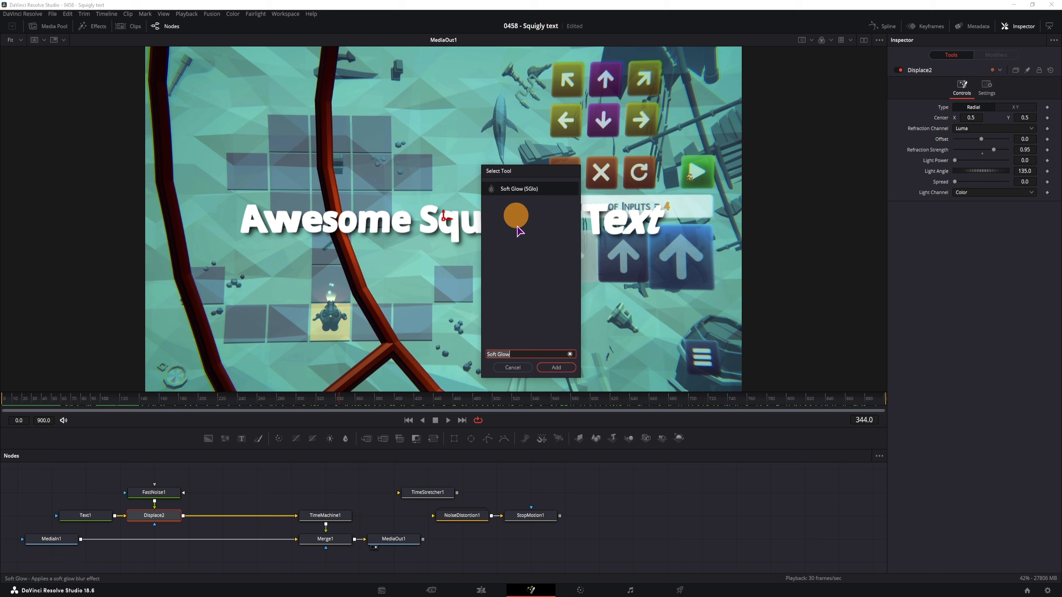
left_click(556, 367)
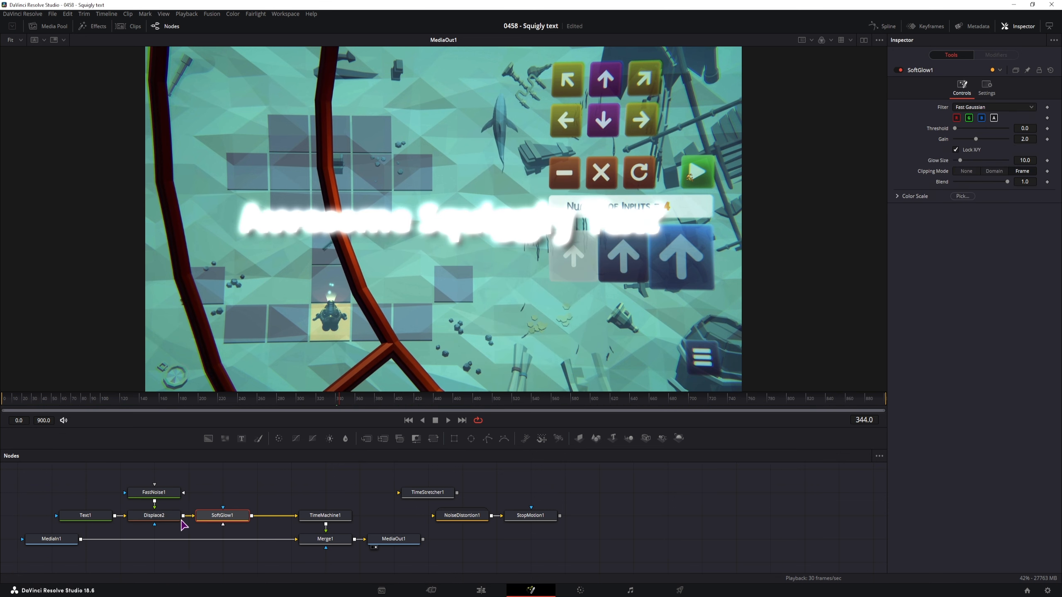
Change Text1's color to orange, and set SoftGlow1's Threshold to 0.189 and Gain to 2.205.
left_click(89, 515)
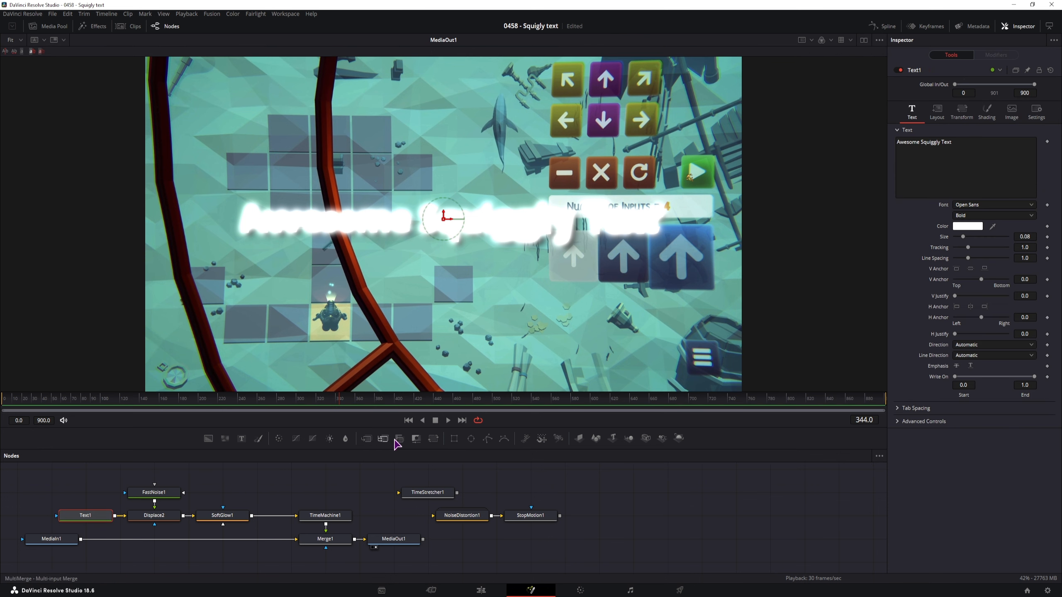
left_click(968, 227)
left_click(571, 246)
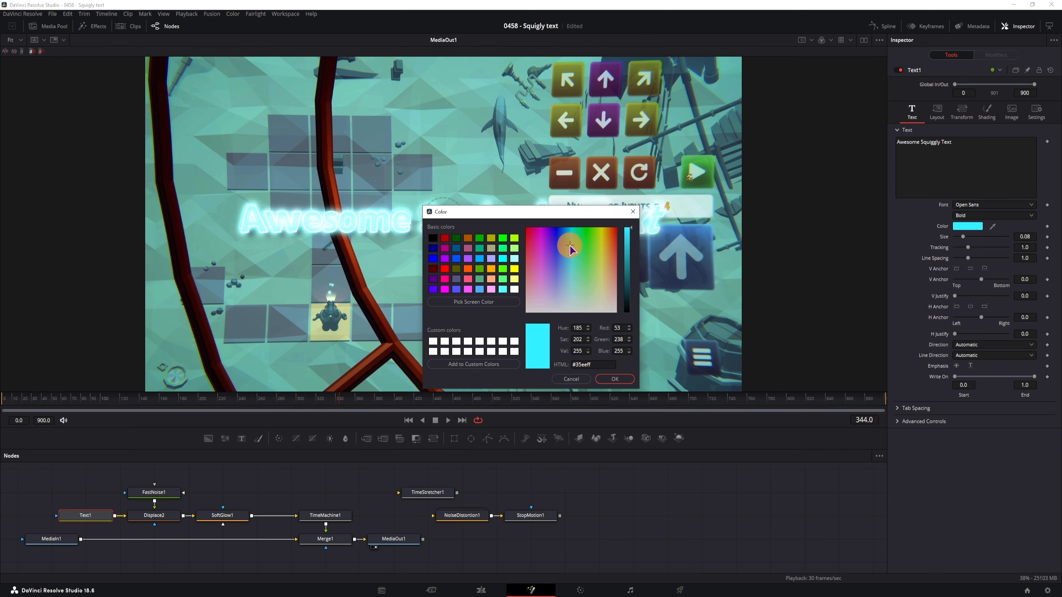
left_click(629, 240)
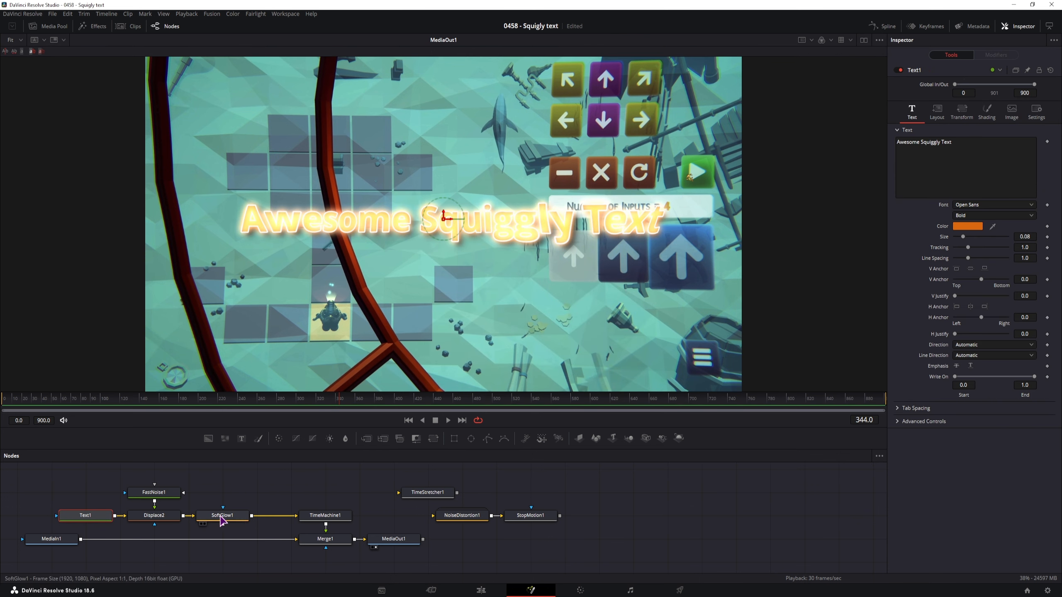
left_click(222, 517)
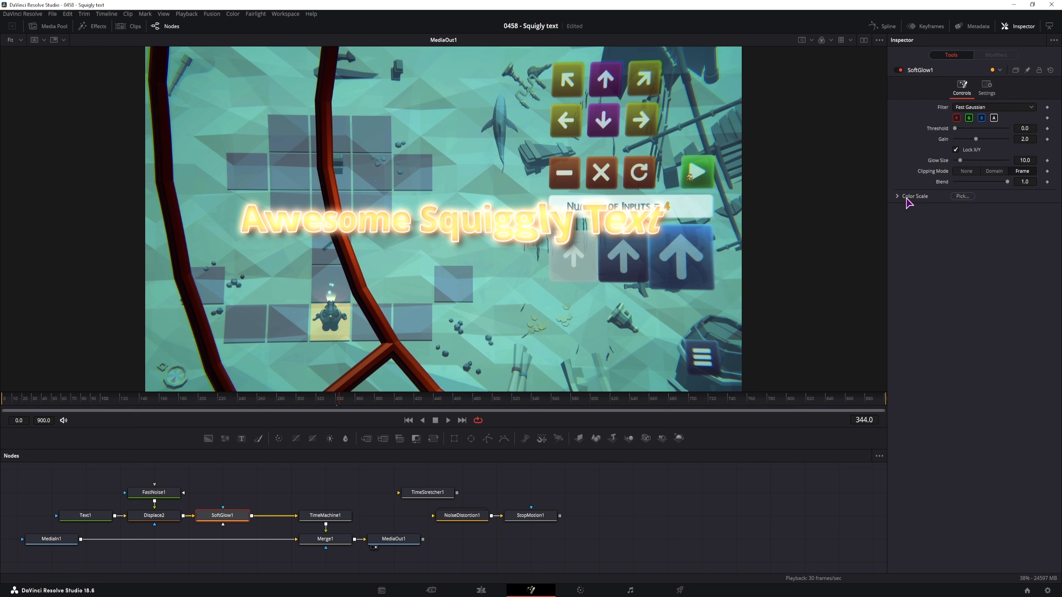
left_click_drag(956, 129, 978, 140)
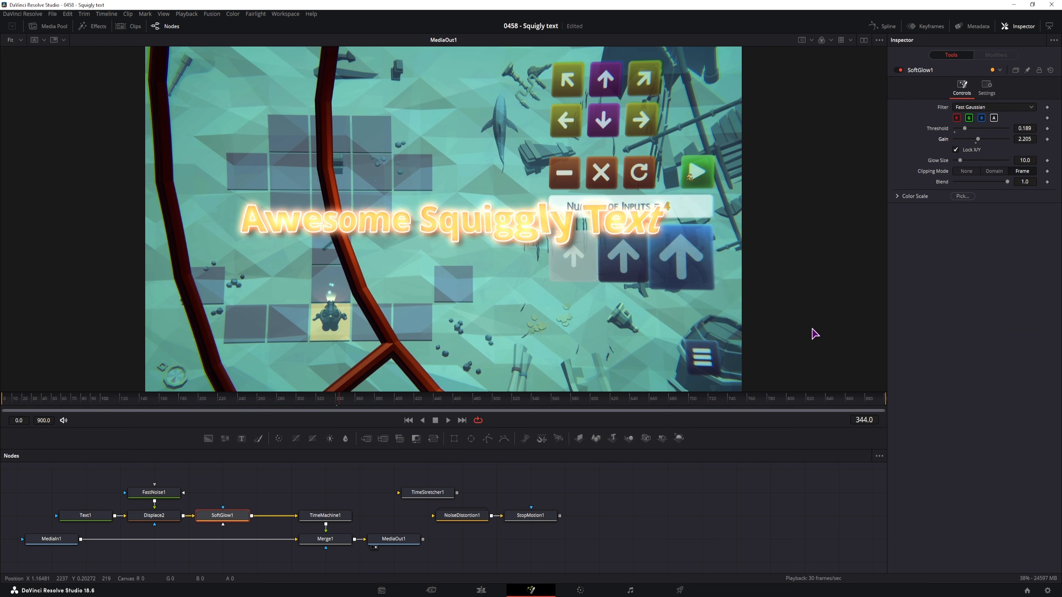
Toggle Text1's Red Outline shading element off and on to compare, and adjust the outline's color.
left_click(86, 517)
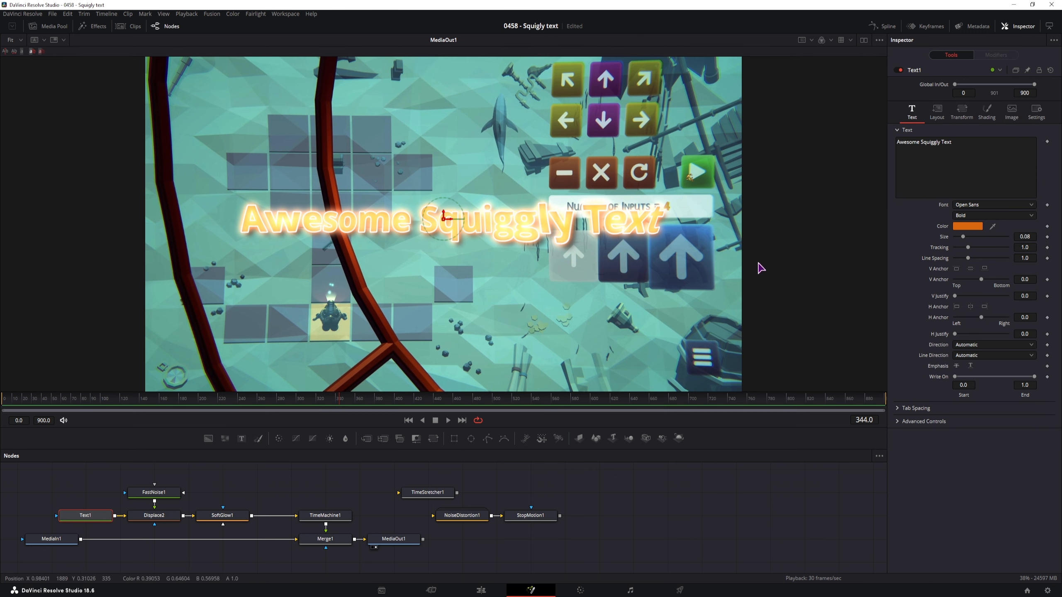
left_click(987, 113)
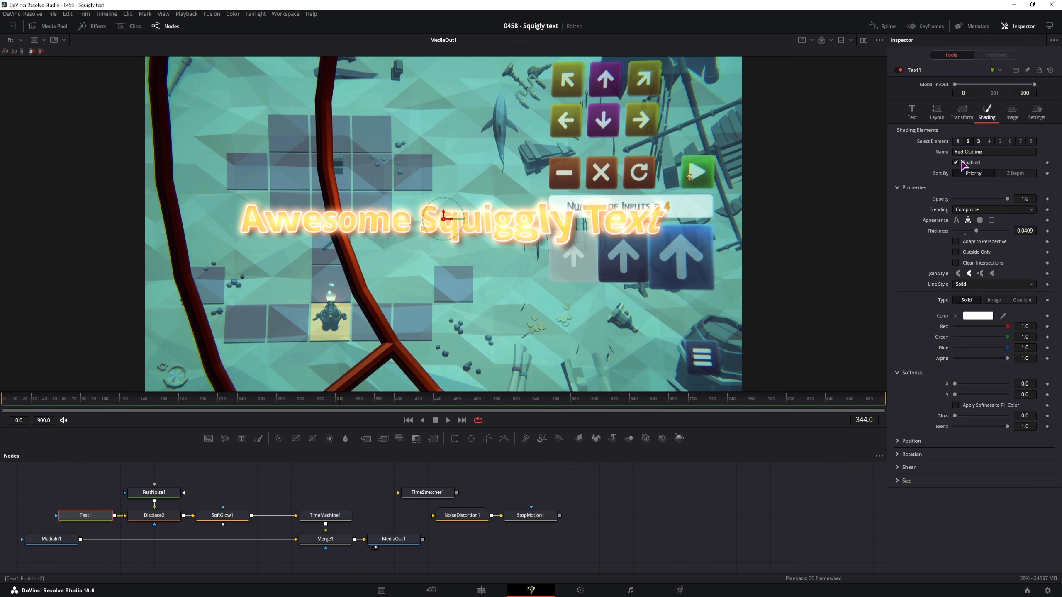
left_click(957, 162)
left_click(958, 162)
mouse_move(1008, 328)
left_mouse_down()
mouse_move(960, 327)
mouse_move(1004, 327)
left_mouse_up()
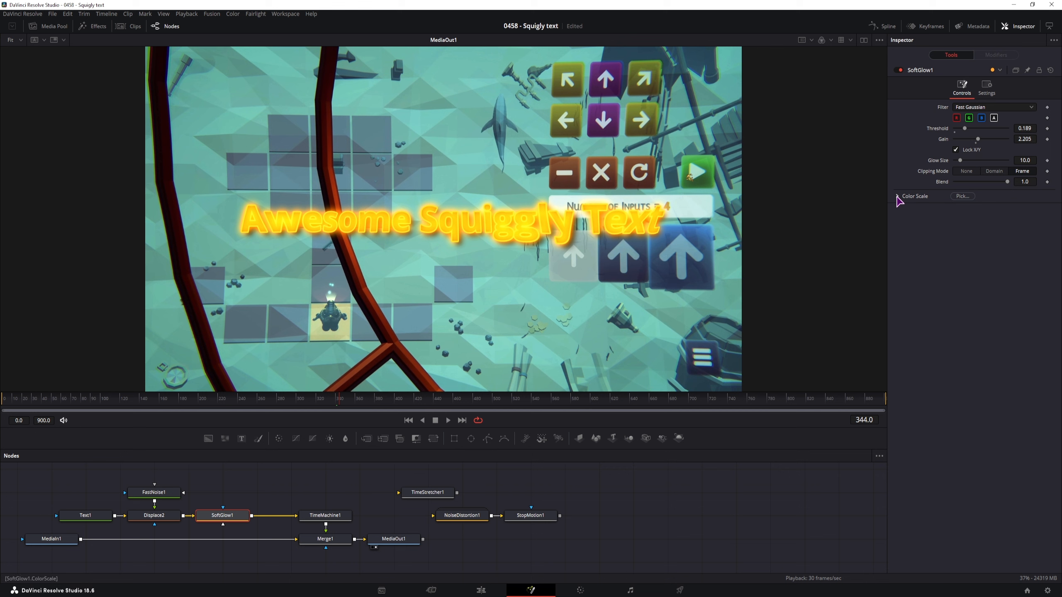
Tint SoftGlow1 with Red Scale 1.37, Green Scale 0.882, Blue Scale 0.961 and Alpha Scale 0.11, with Threshold 0.071 and Gain 1.22.
left_click(897, 197)
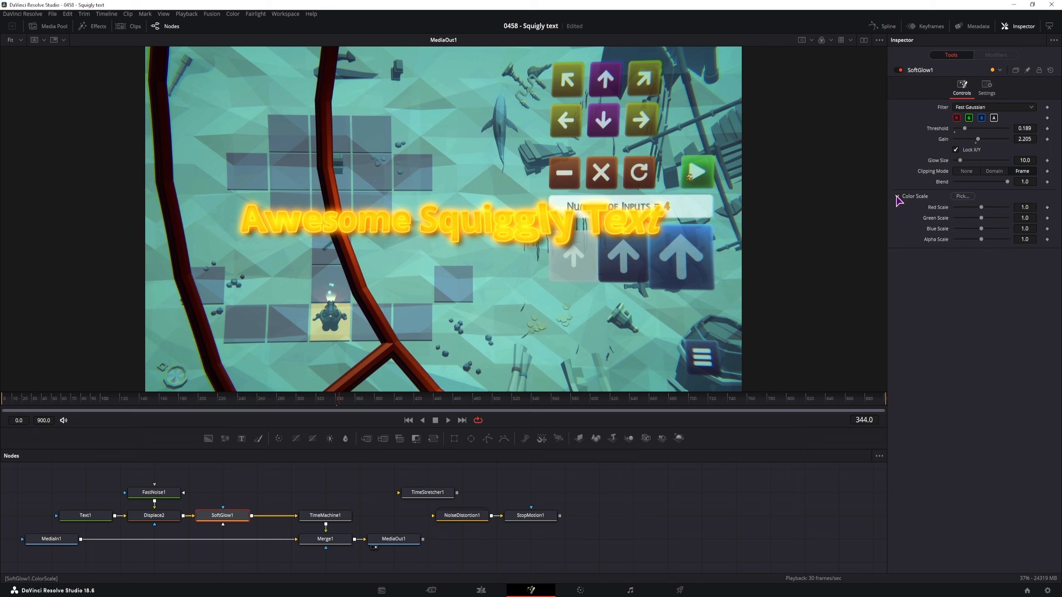
left_click_drag(981, 208, 986, 208)
mouse_move(981, 218)
left_mouse_down()
mouse_move(998, 217)
mouse_move(974, 234)
mouse_move(1008, 232)
mouse_move(970, 233)
left_mouse_up()
Insert a Glow node between SoftGlow1 and TimeMachine1.
left_click(439, 526)
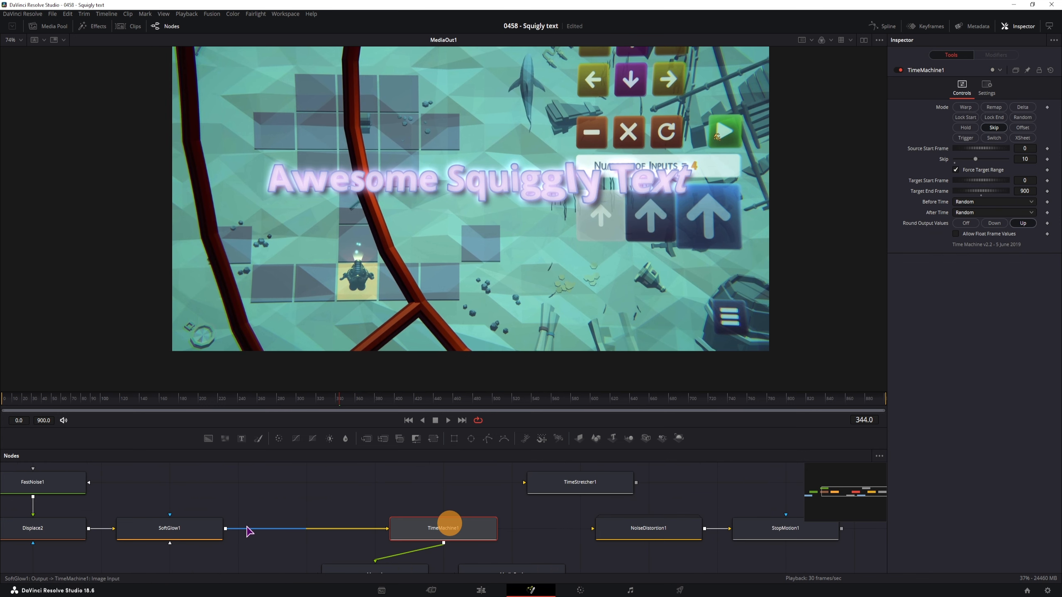
left_click(202, 527)
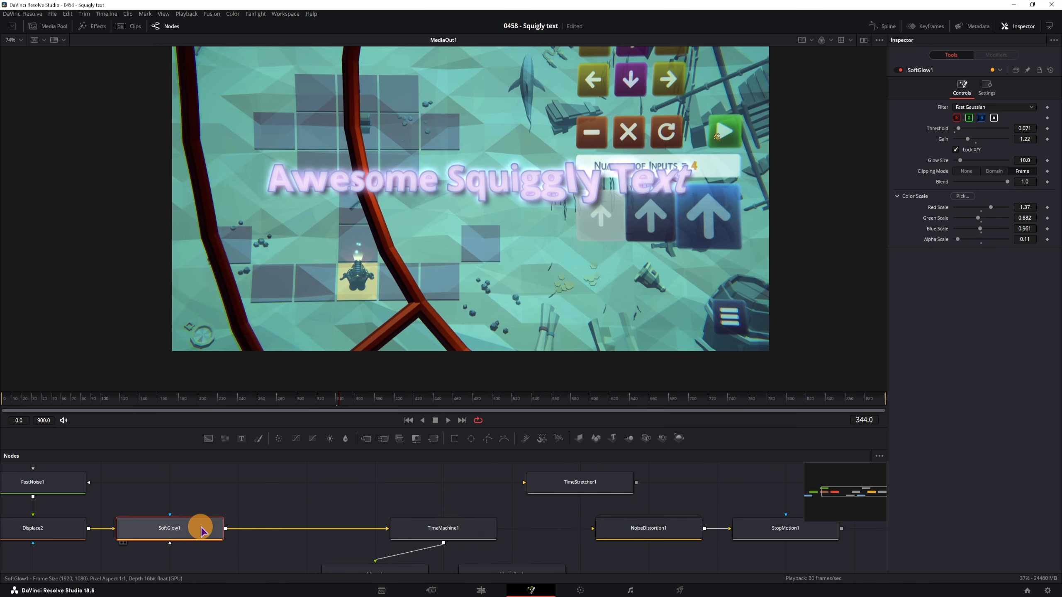
key("shift+space")
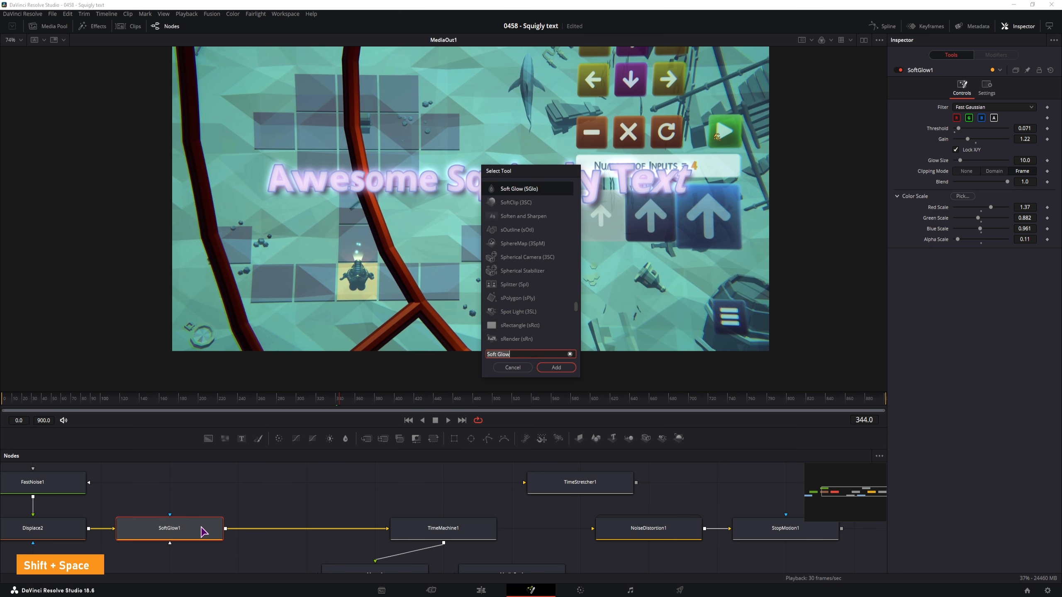
type("glow")
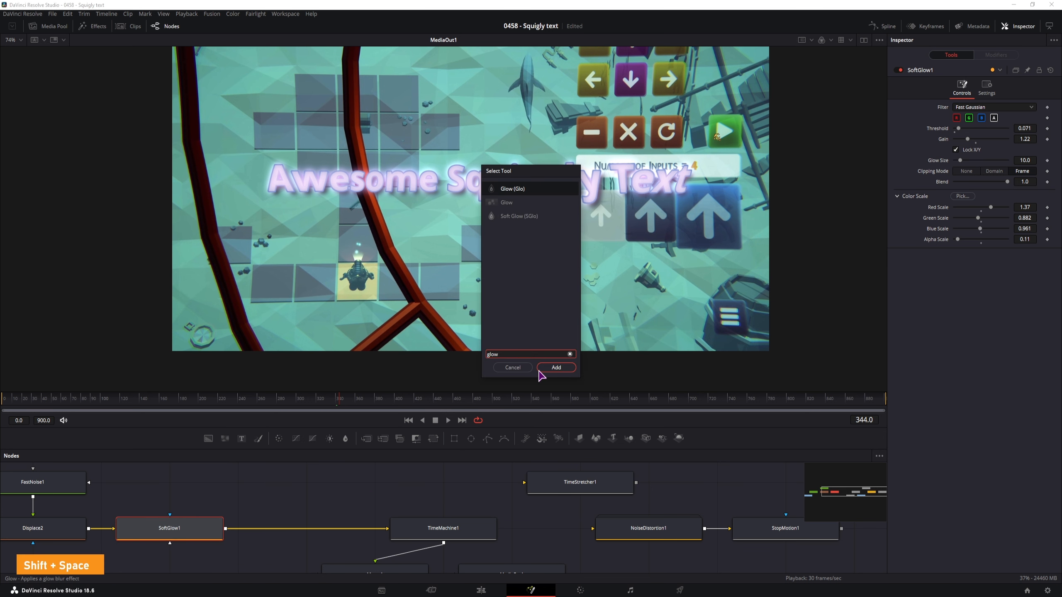
left_click(552, 368)
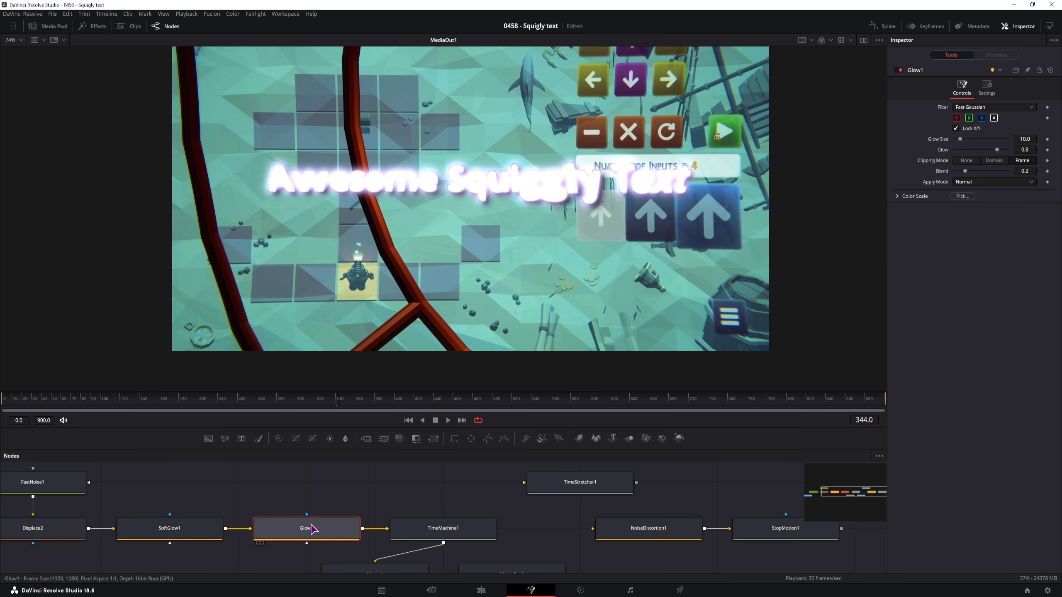
Set Glow1's Glow Size to 44.9 and Glow to 0.717, and toggle the node off and on to compare.
scroll(438, 311, "down", 3)
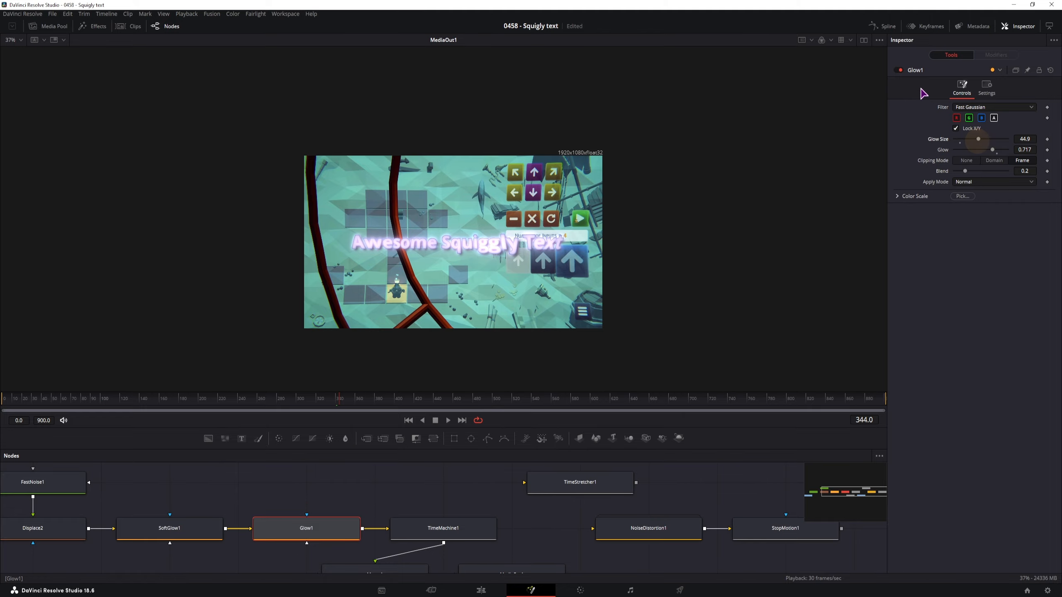
left_click(900, 70)
left_click(900, 70)
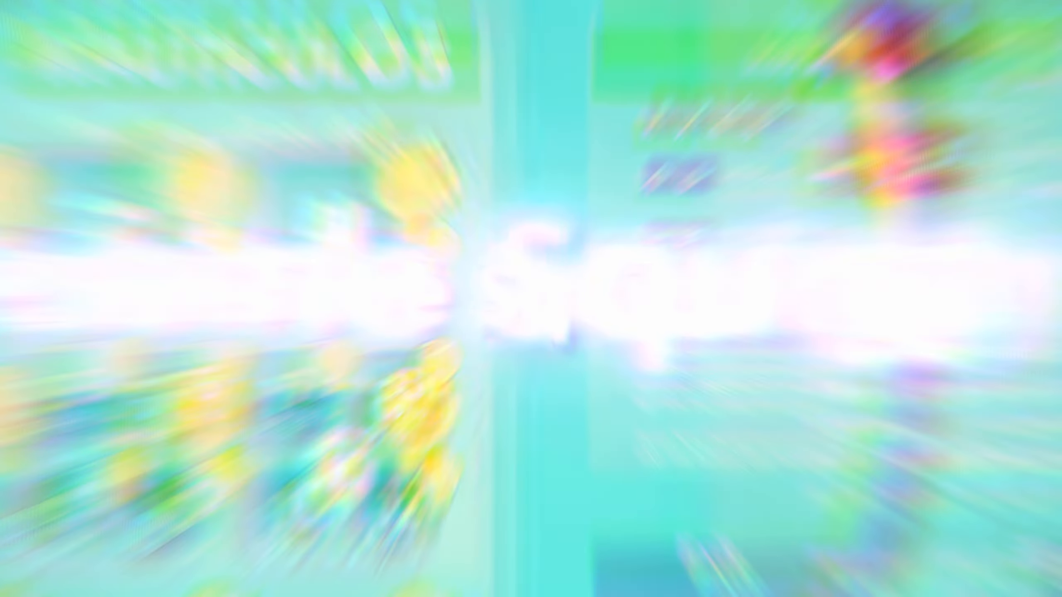